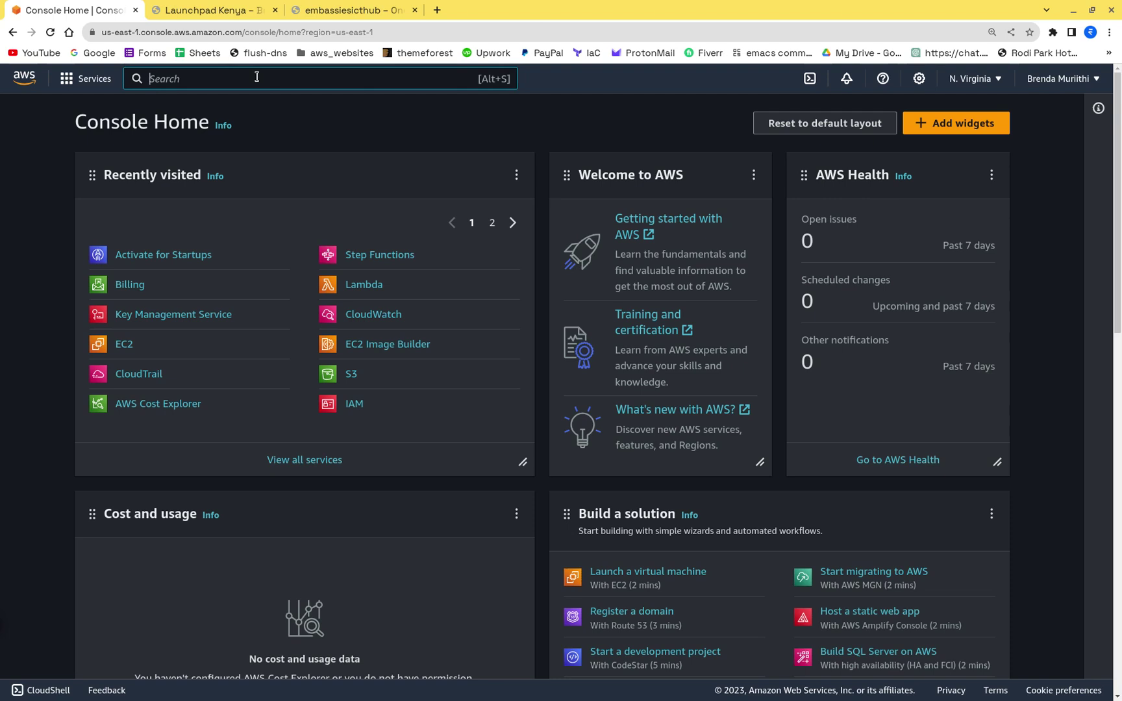
Step: Search the console for 'activate' and open the Activate for Startups service page
type("activate")
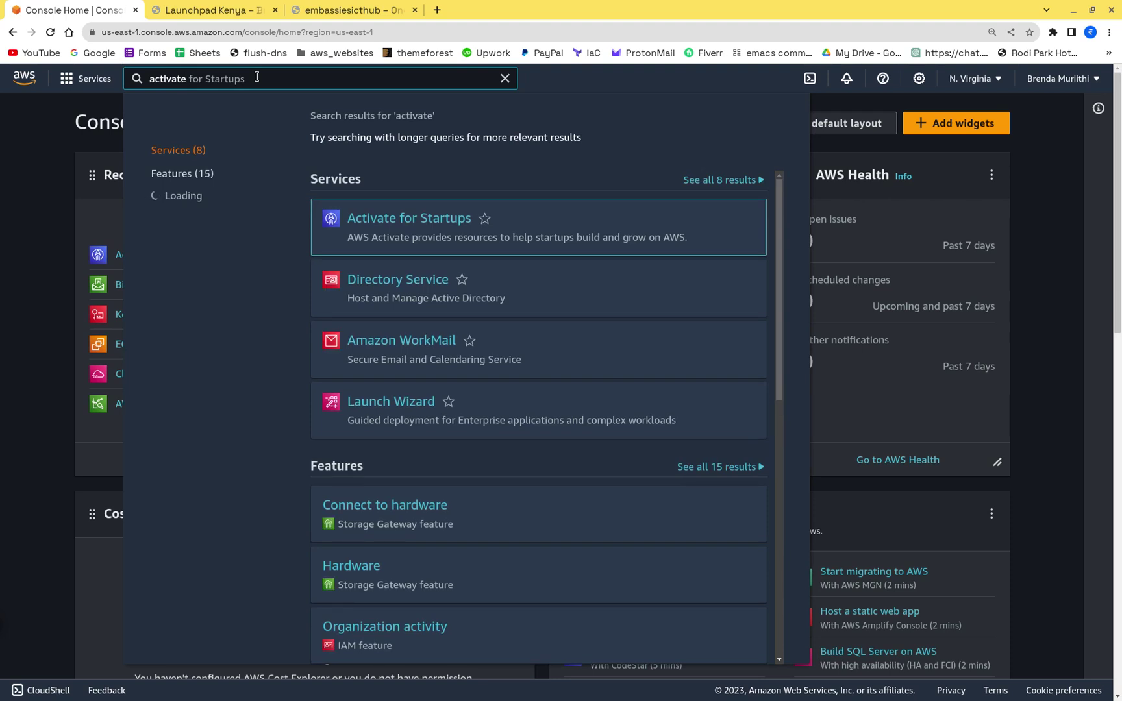
left_click(427, 219)
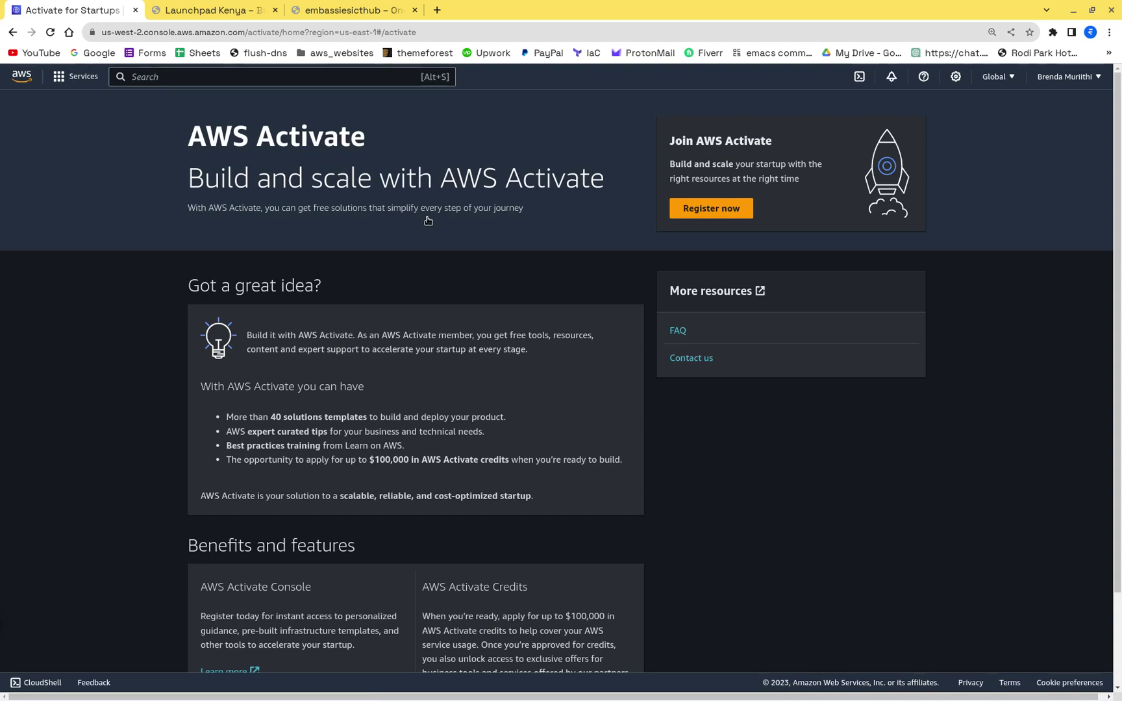
Step: Begin Activate registration and enter the applicant's first and last name on the profile form
left_click(707, 210)
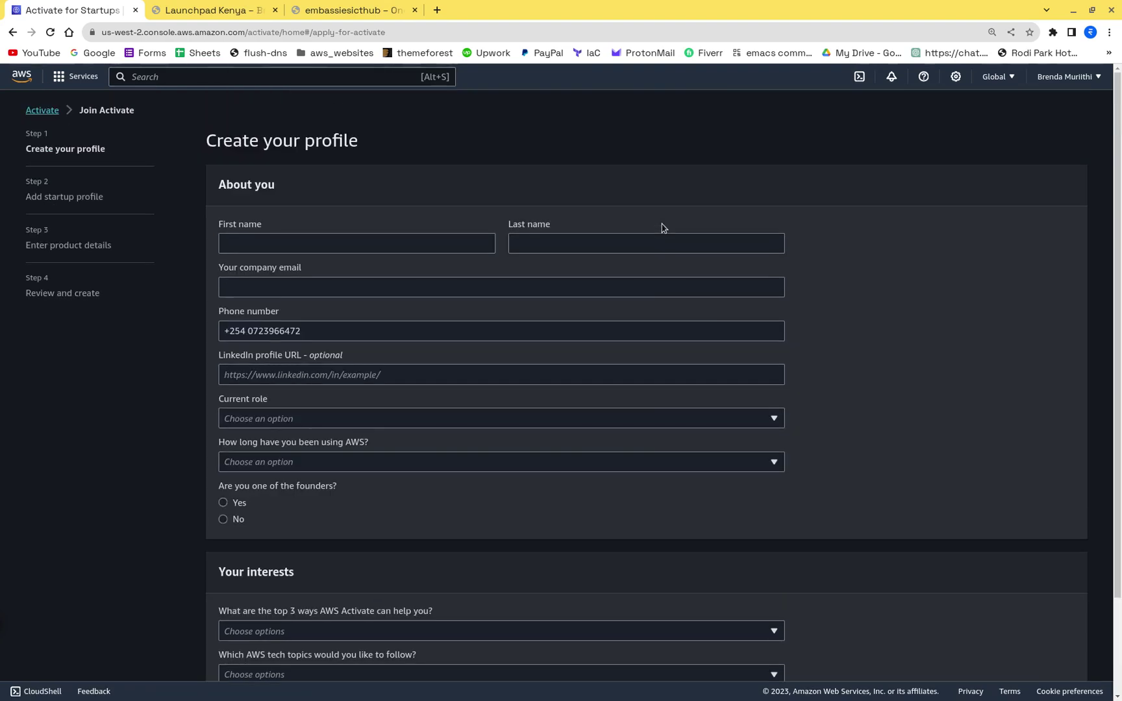
left_click(266, 243)
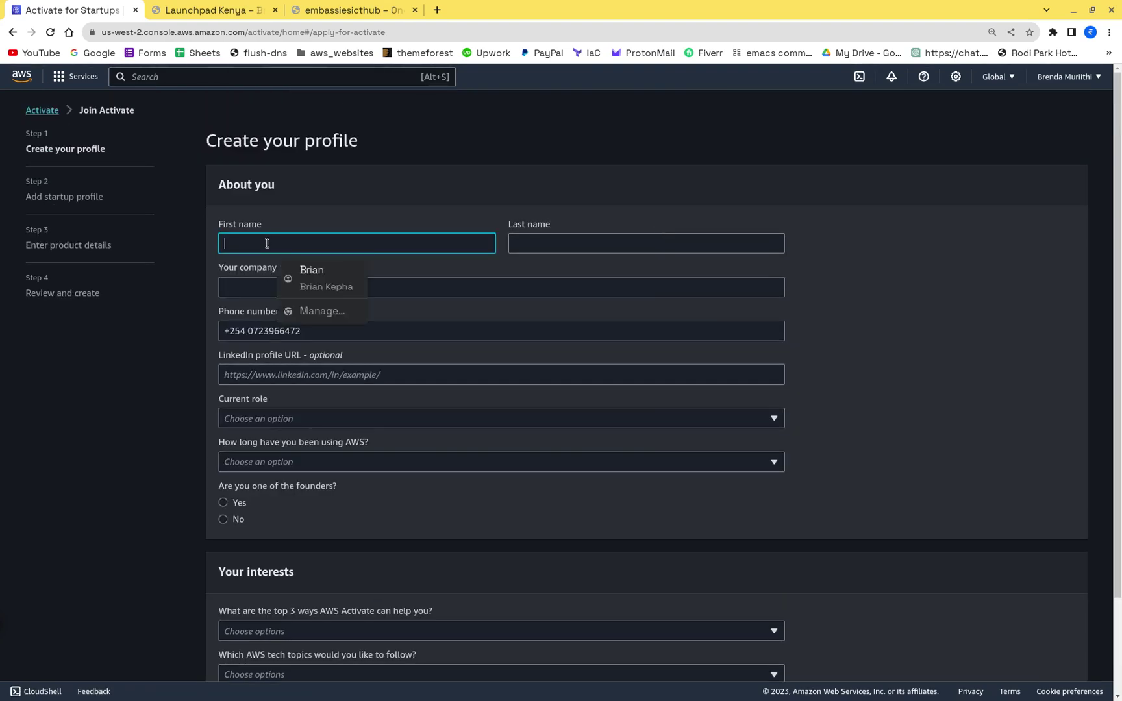
key("Tab")
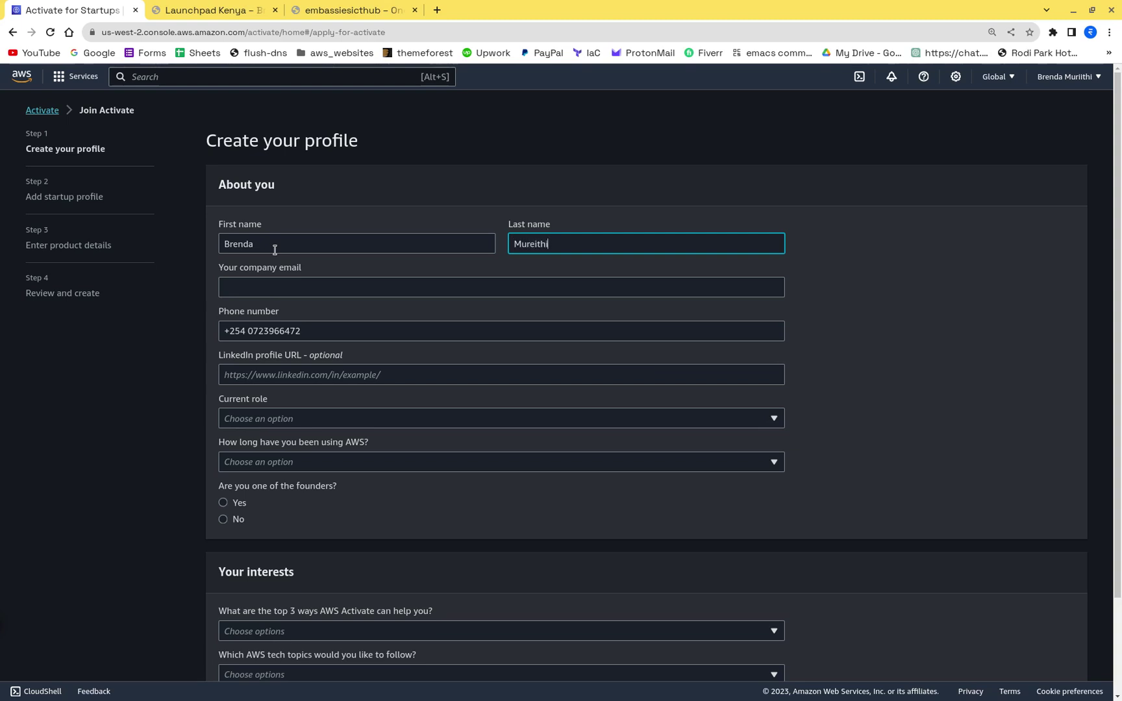
left_click(823, 303)
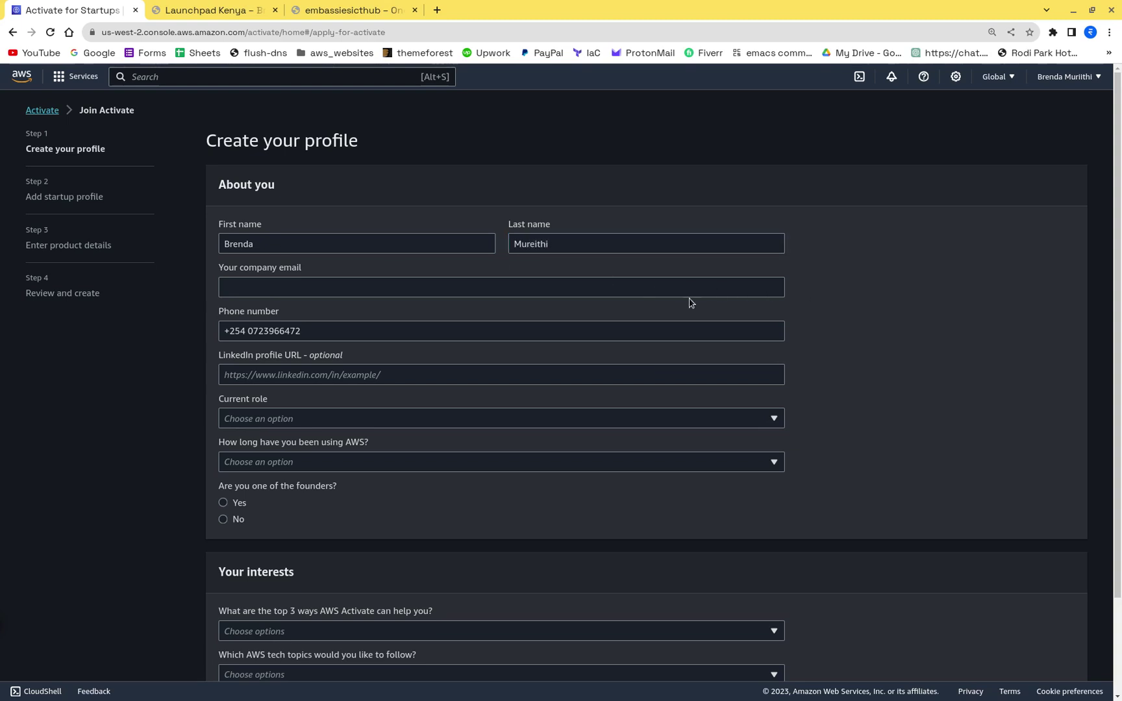
left_click(382, 286)
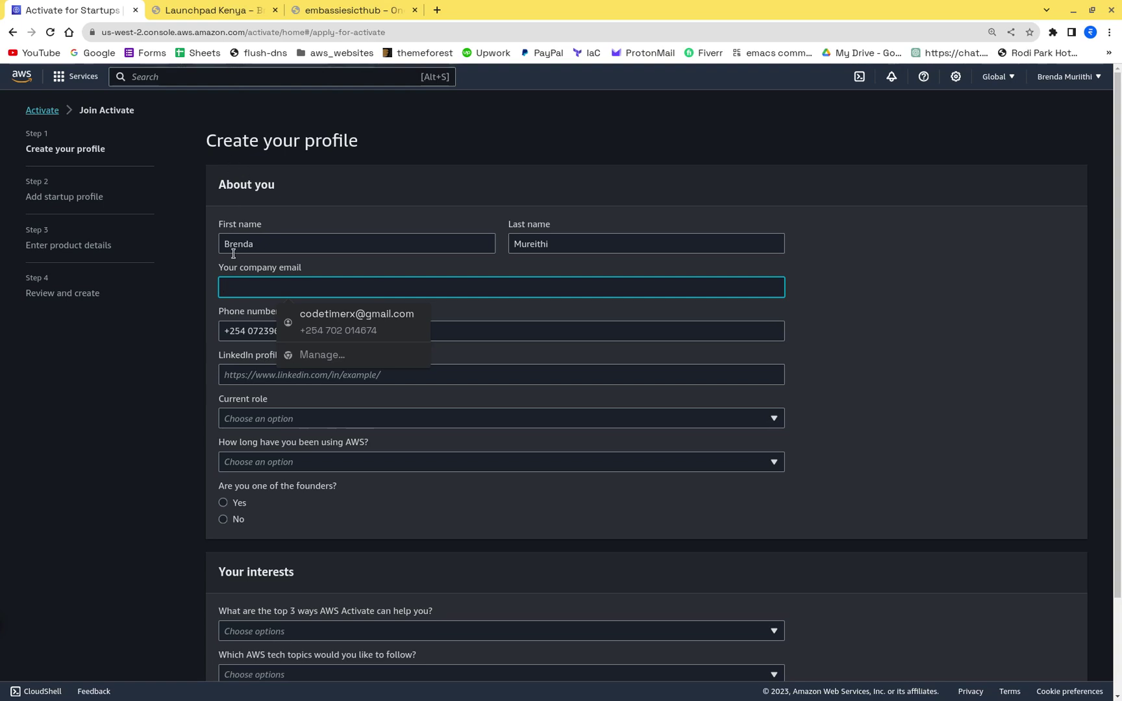
left_click(964, 291)
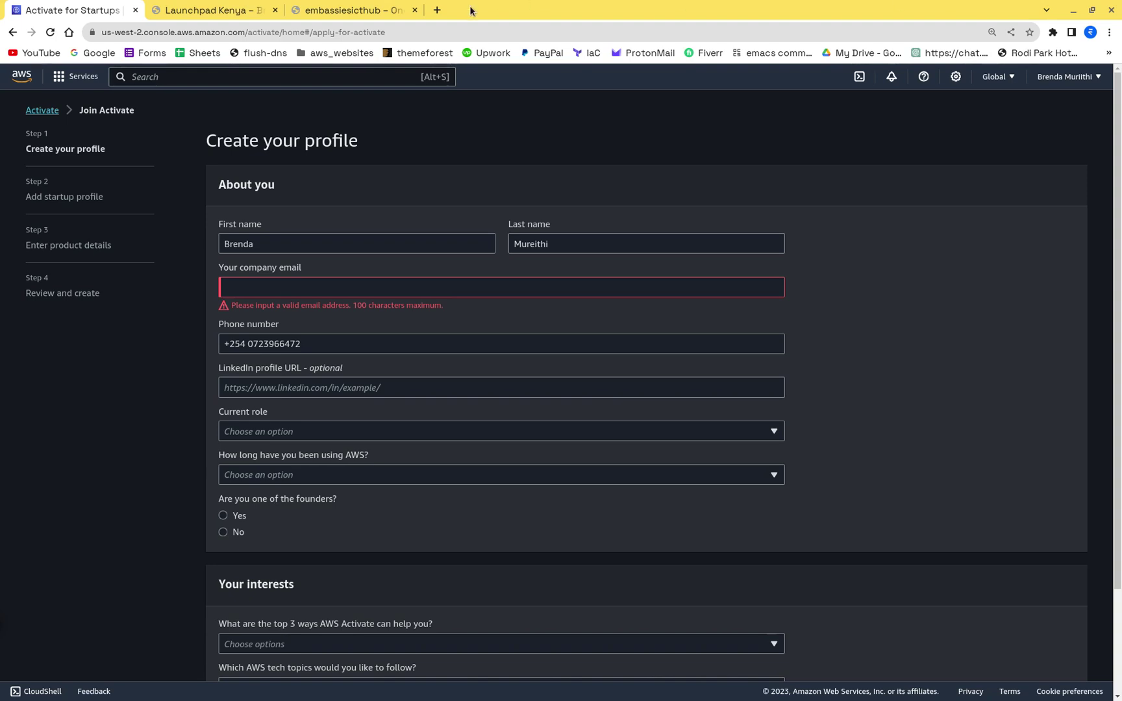
Step: Go to namecheap.com in a new tab and check availability of the testk011 domain
left_click(437, 11)
type("namecheap")
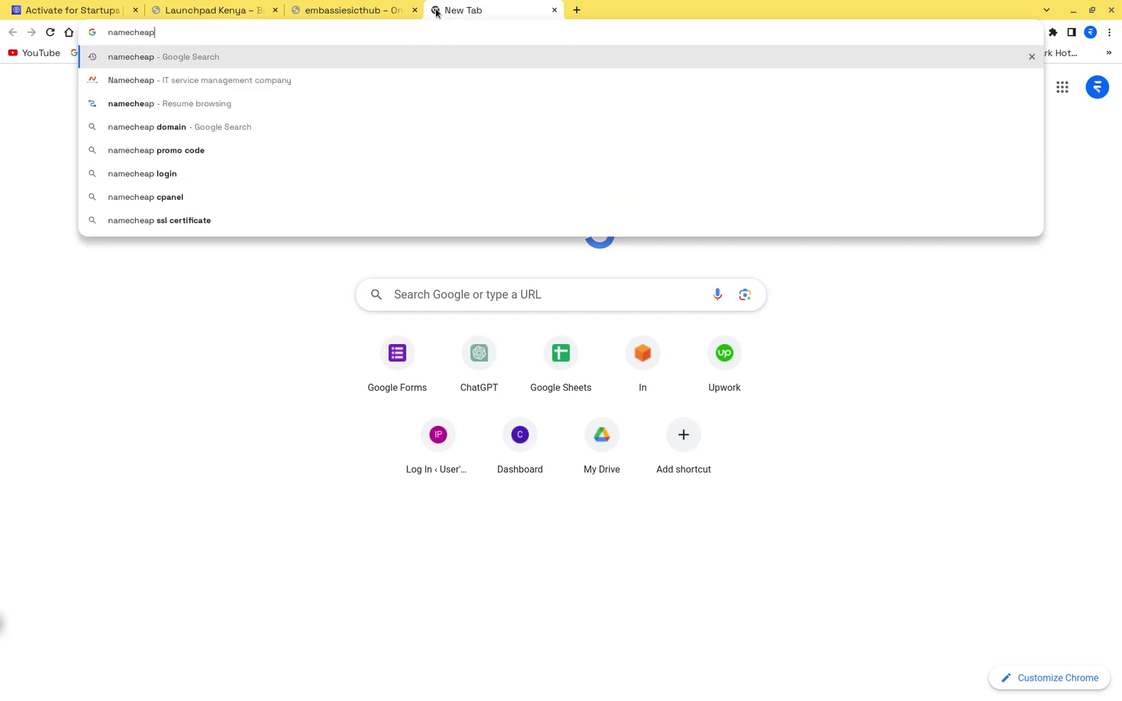
key("Return")
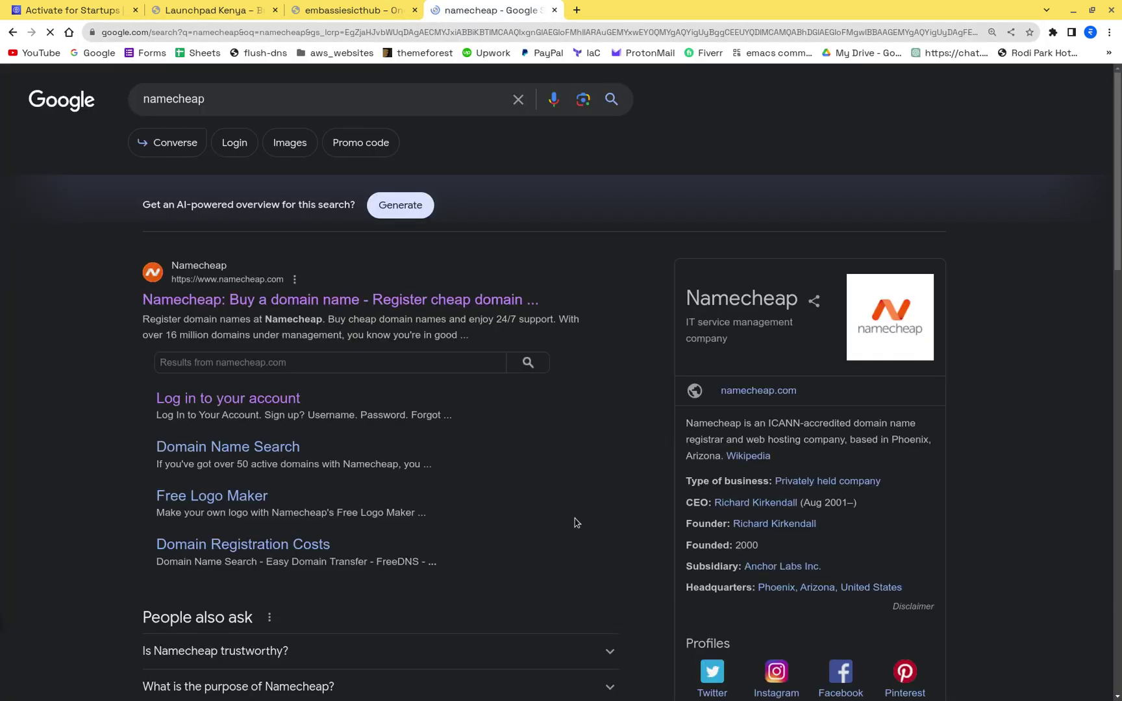
left_click(272, 311)
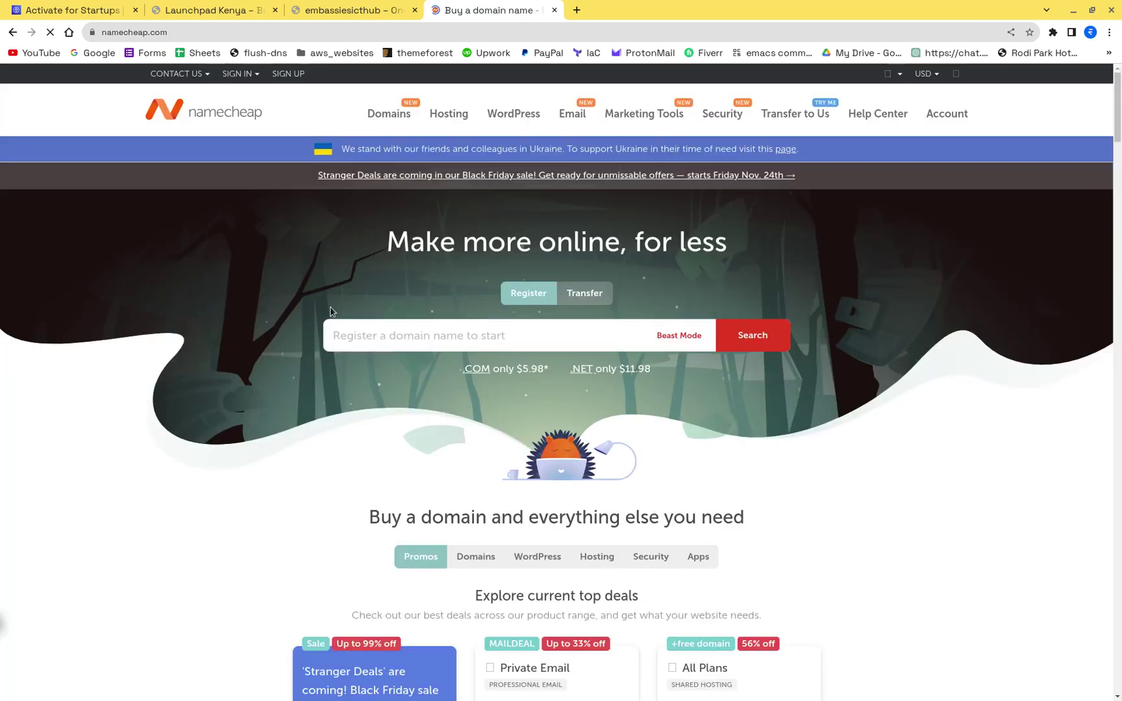
scroll(599, 349, "down", 7)
scroll(598, 349, "up", 7)
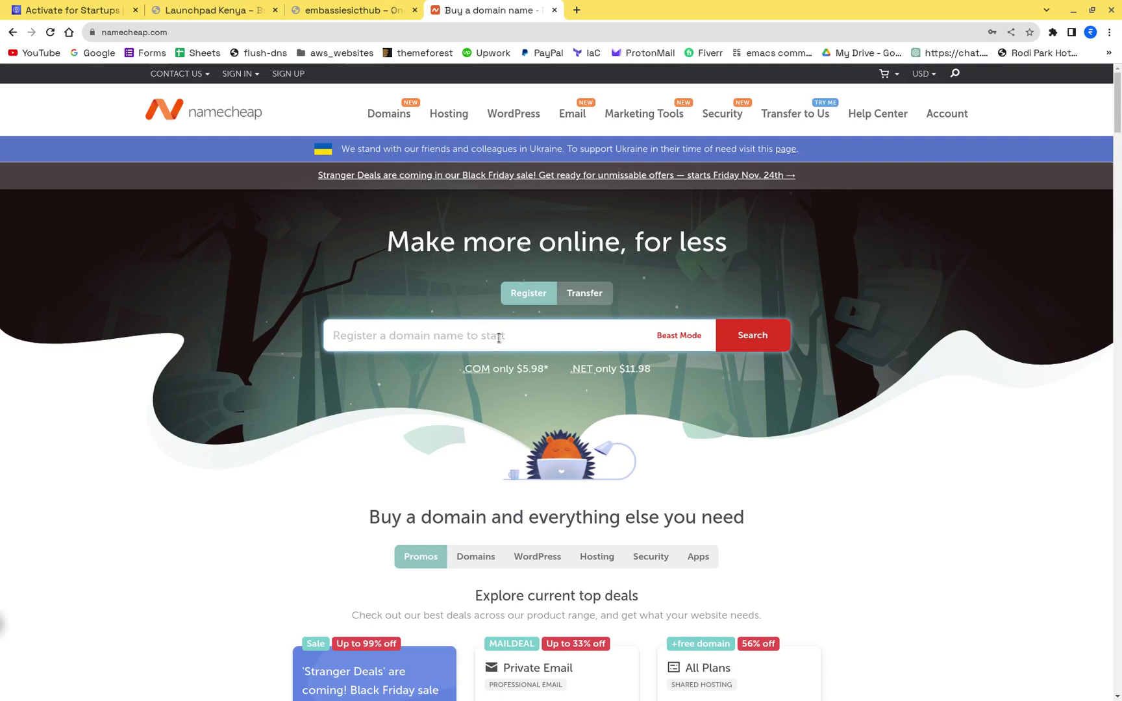
type("test")
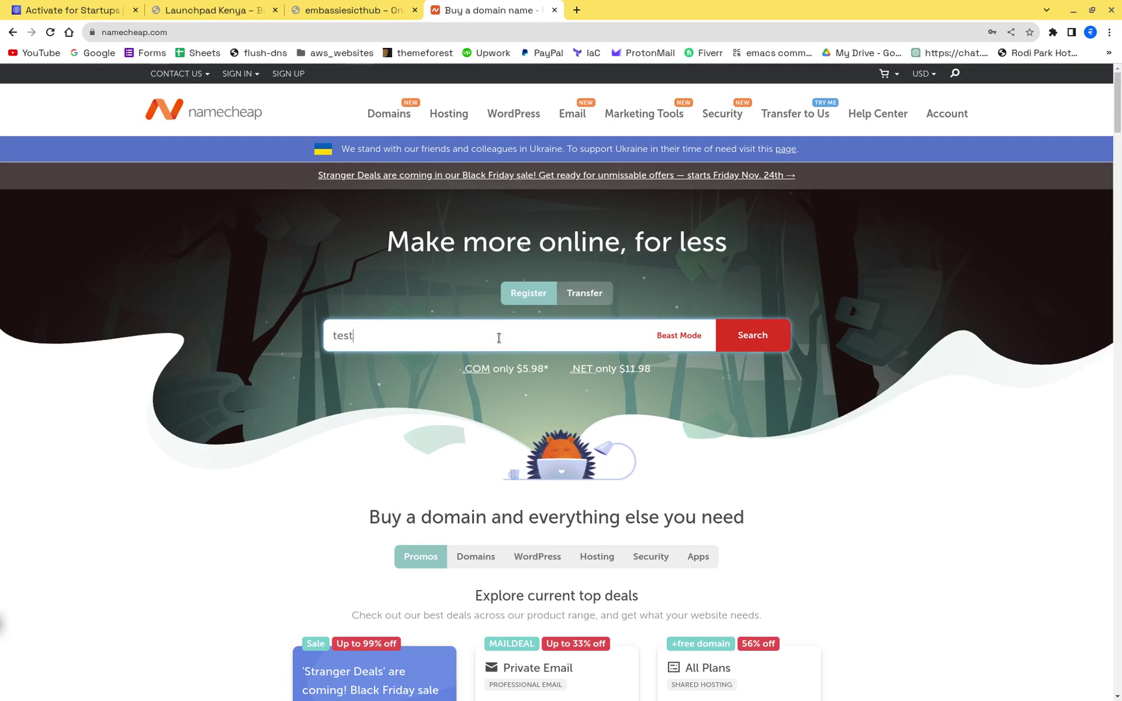
type("k011")
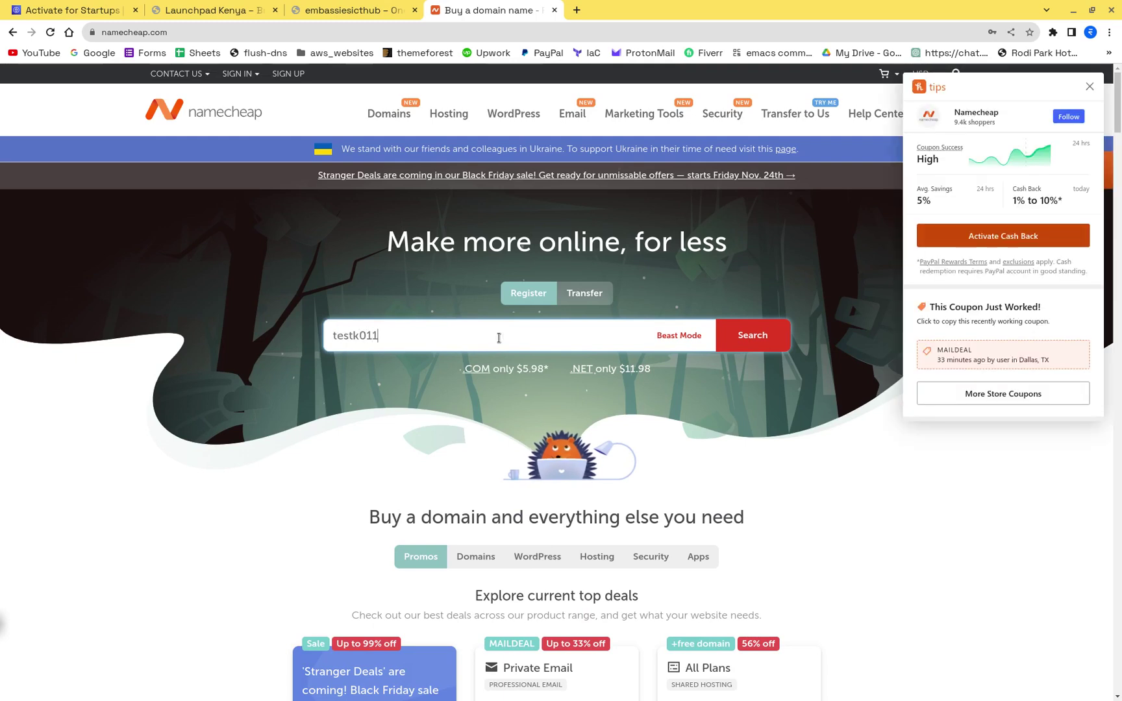
key("Return")
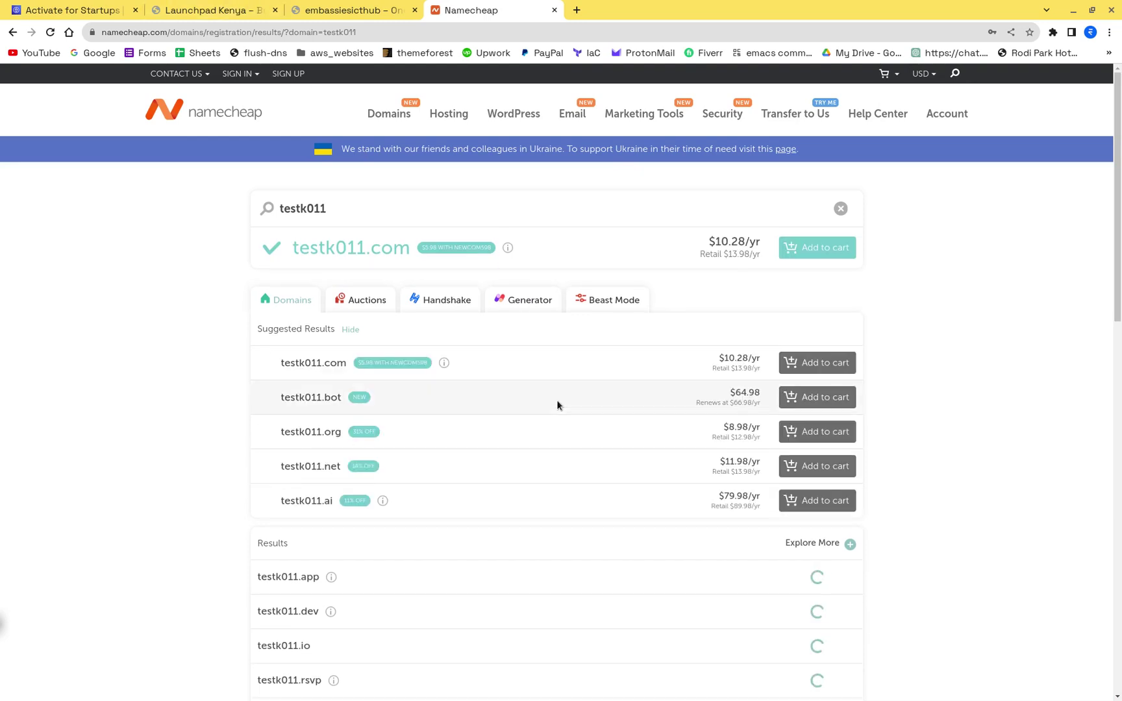
Step: Check testk011.software, then switch the search to testk011.xyz
left_click(352, 210)
type(".")
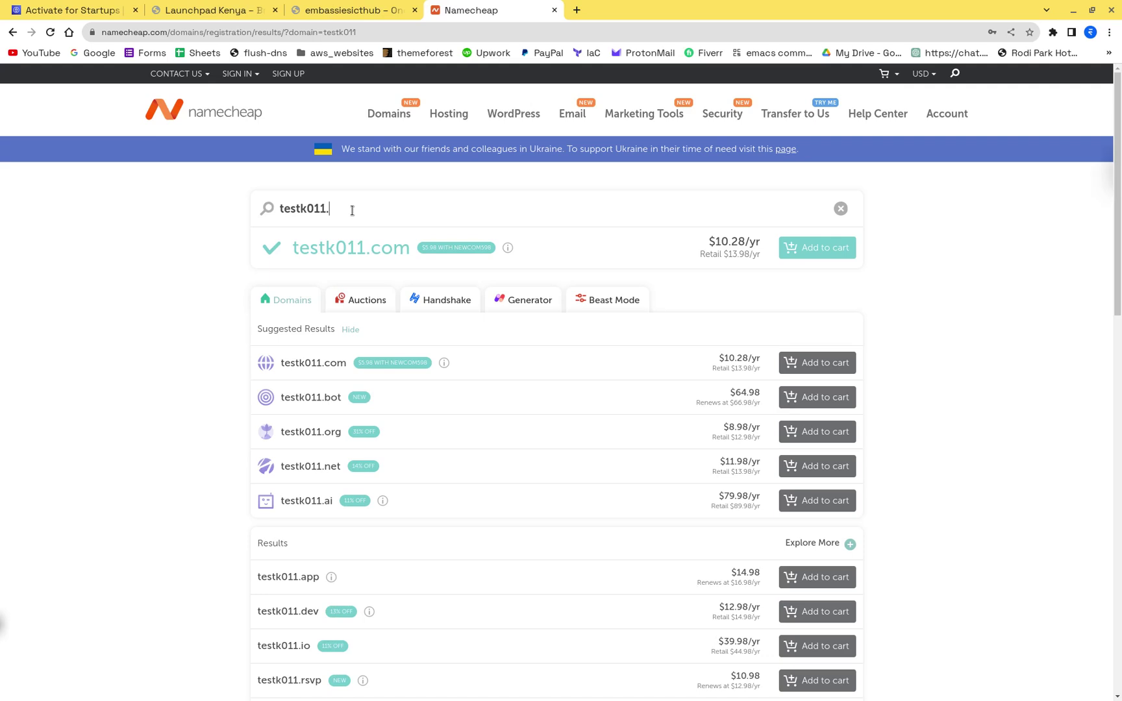
type("sof")
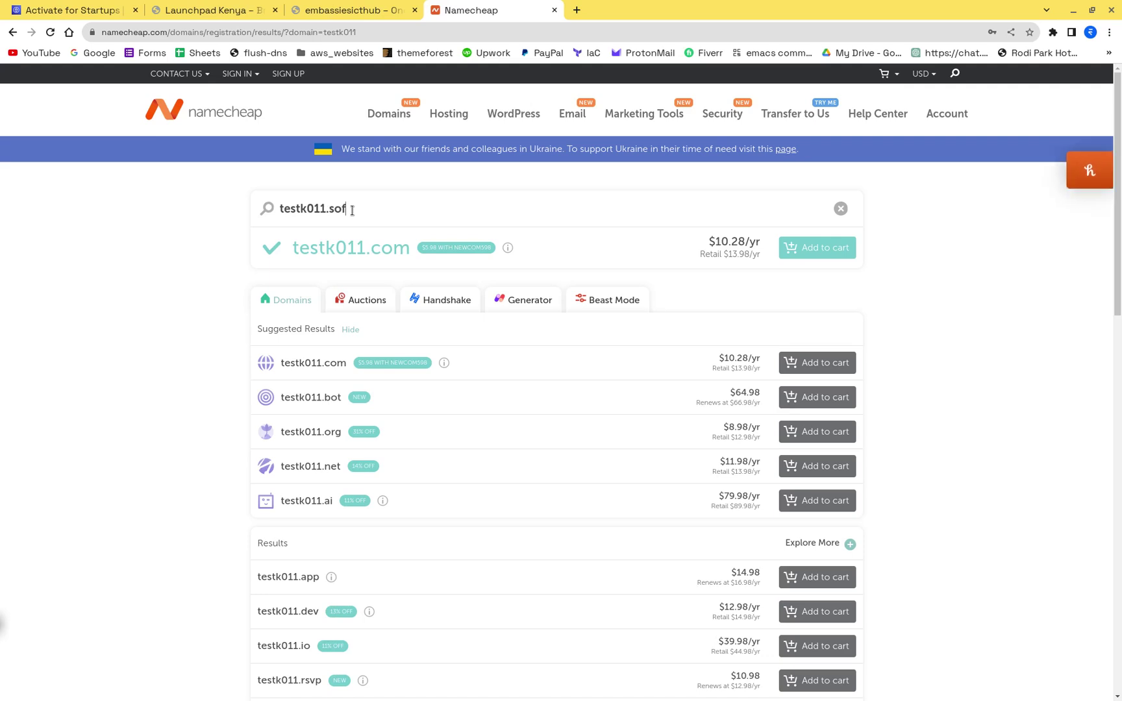
type("tware")
key("Return")
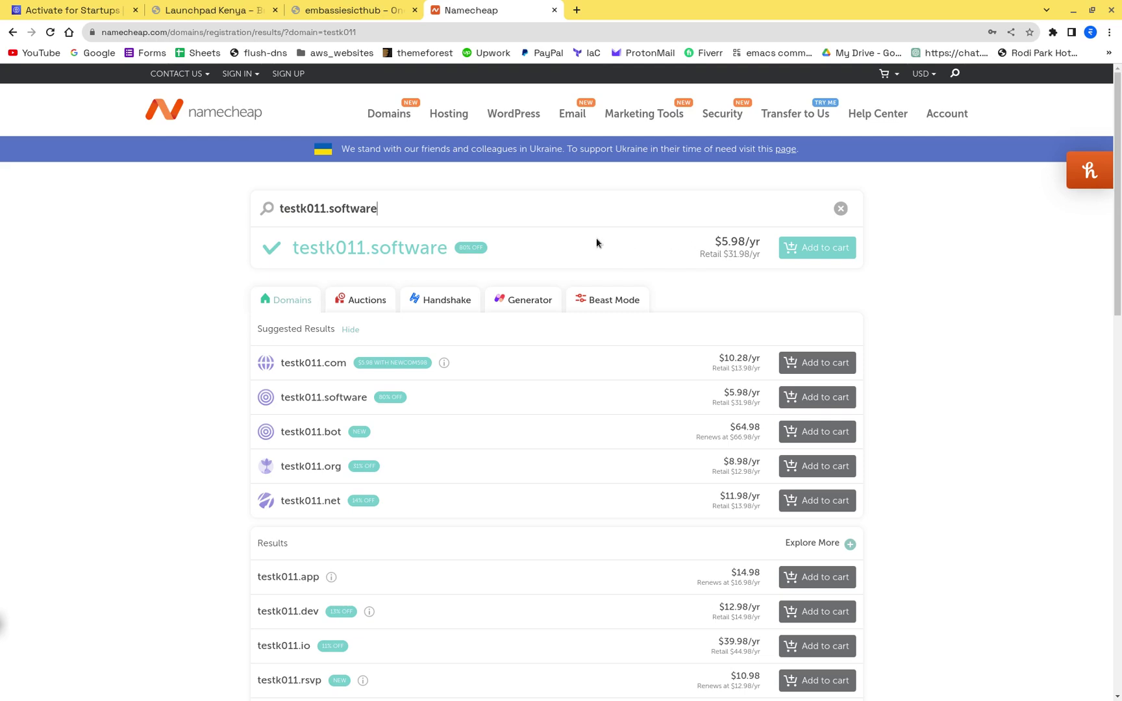
key("BackSpace")
key("BackSpace")
key("BackSpace")
key("BackSpace")
key("BackSpace")
key("BackSpace")
key("BackSpace")
type("xyz")
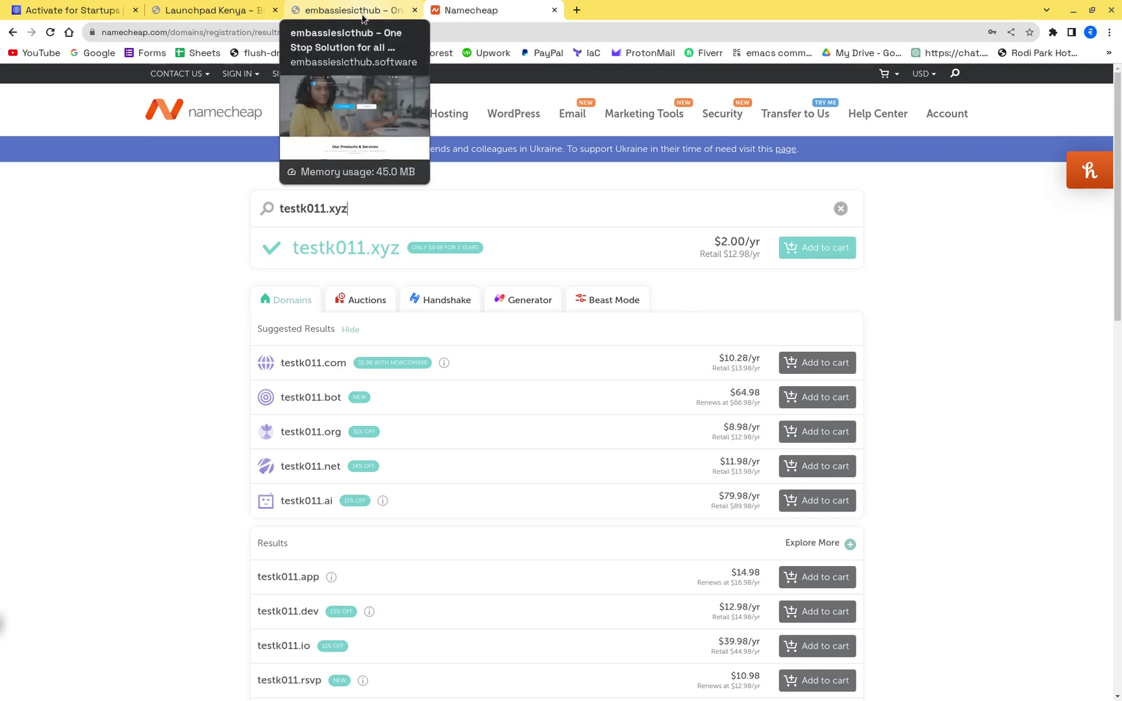
Step: Flip between the Launchpad Kenya and embassiesicthub tabs, scanning the embassiesicthub page
left_click(213, 5)
left_click(313, 8)
left_click(213, 5)
left_click(296, 5)
left_click(203, 5)
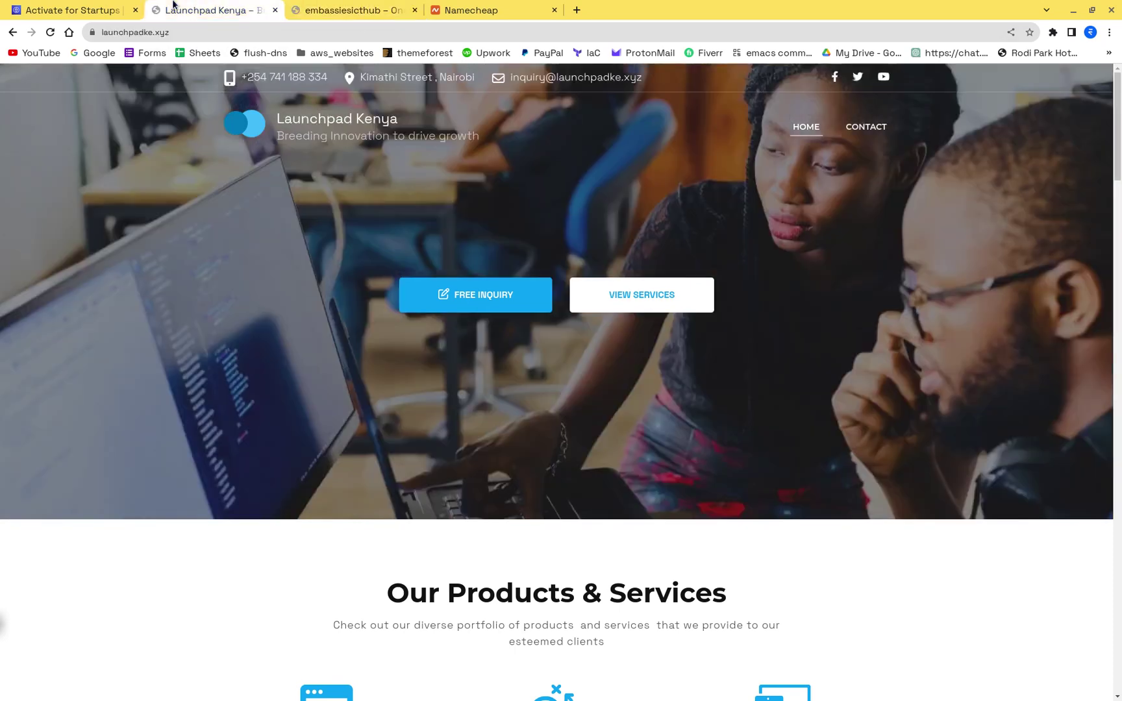
left_click(305, 8)
left_click(208, 7)
left_click(329, 11)
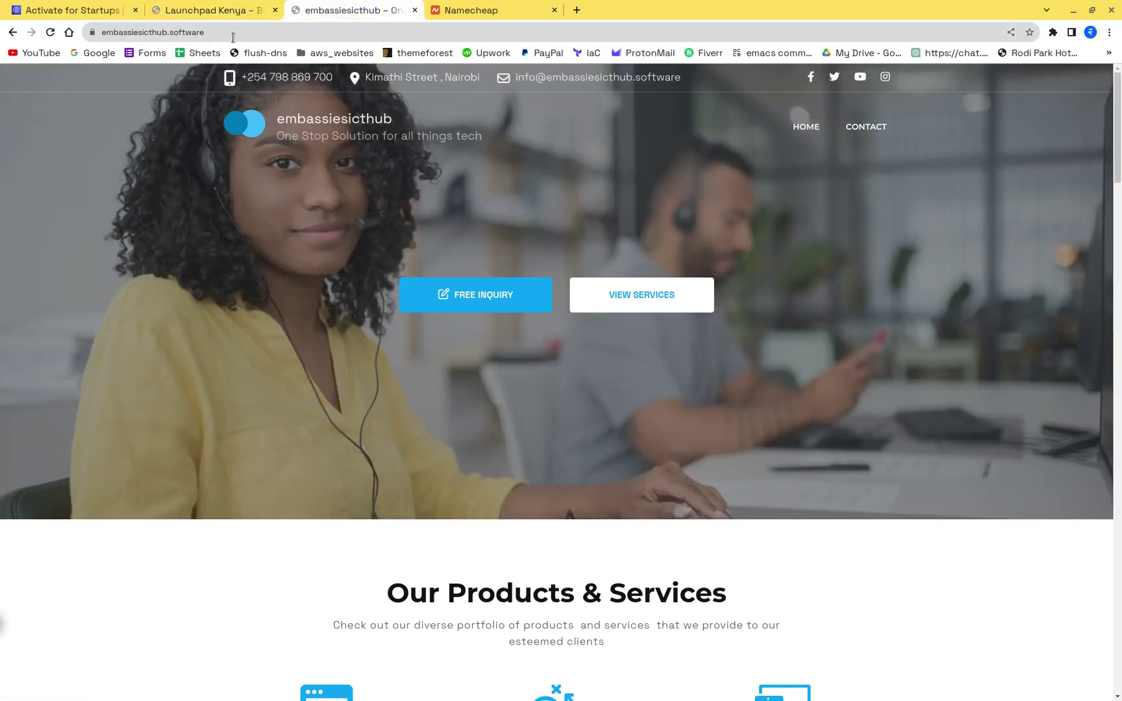
scroll(307, 264, "down", 8)
scroll(307, 264, "up", 3)
scroll(307, 264, "up", 7)
Step: Scroll through the Launchpad Kenya website's content
left_click(158, 8)
scroll(279, 307, "down", 3)
scroll(277, 306, "down", 4)
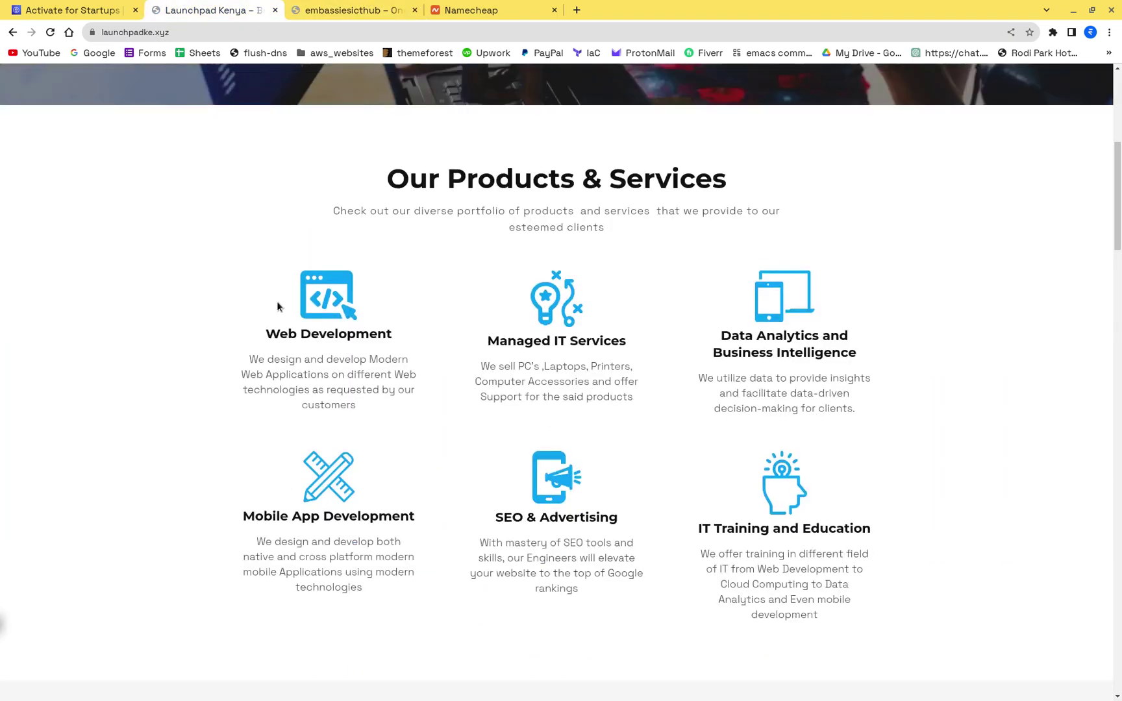
scroll(278, 306, "up", 6)
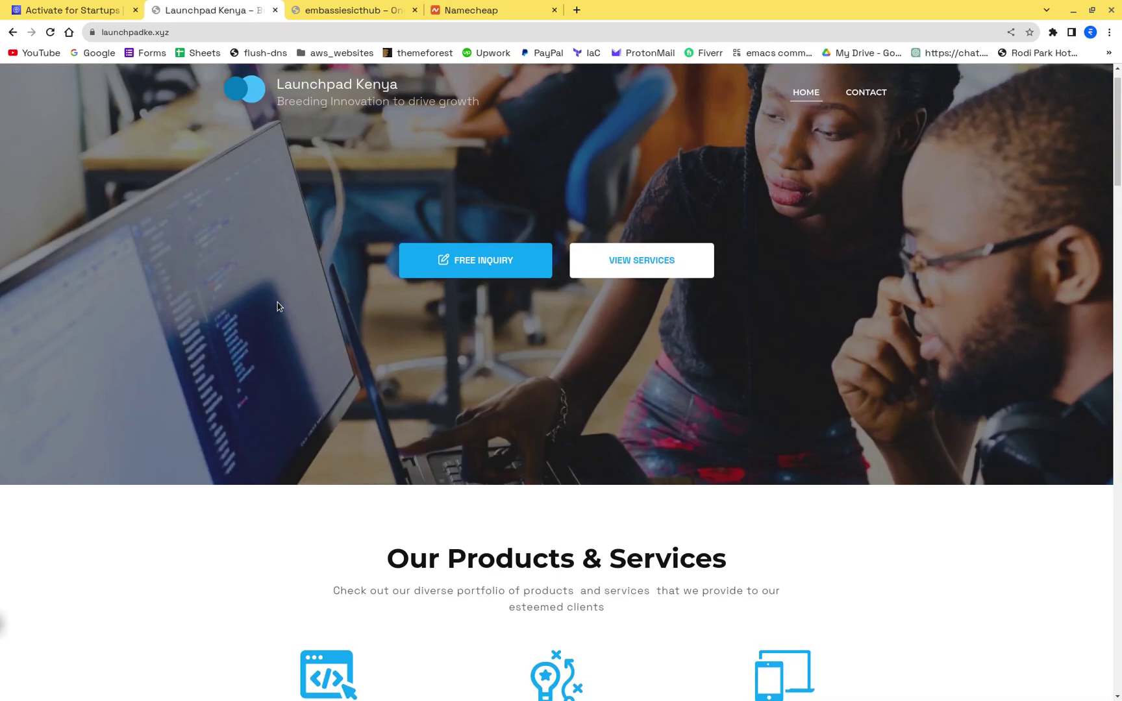
scroll(277, 307, "down", 7)
scroll(278, 306, "down", 18)
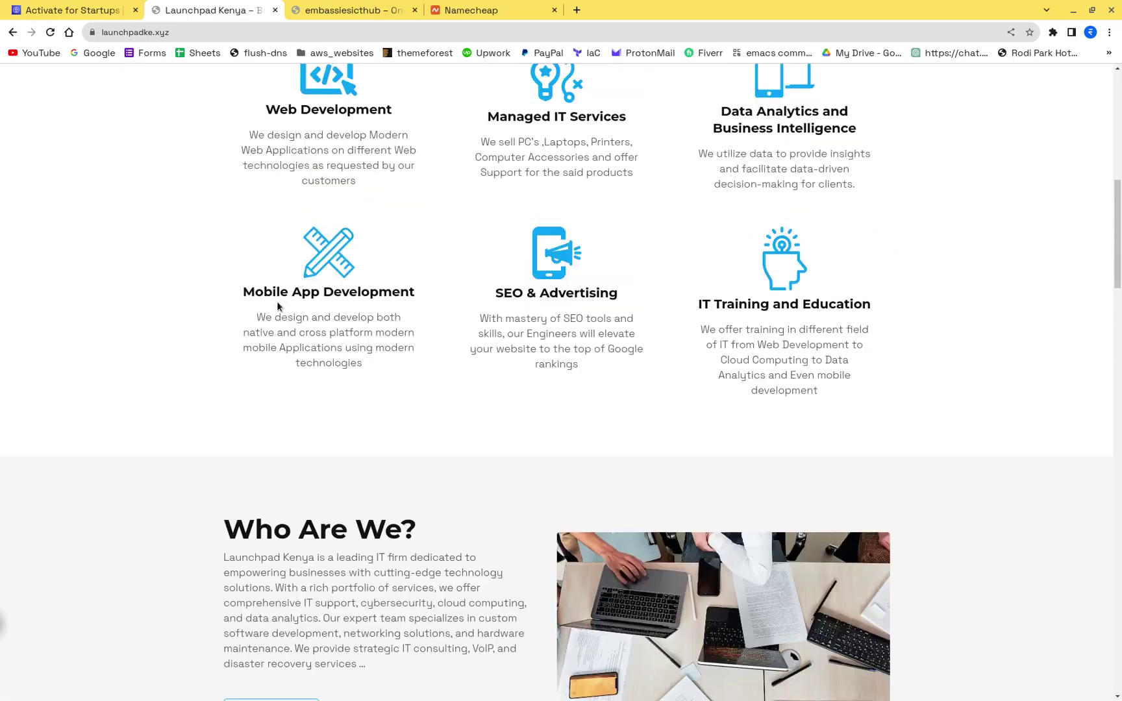
scroll(278, 307, "down", 6)
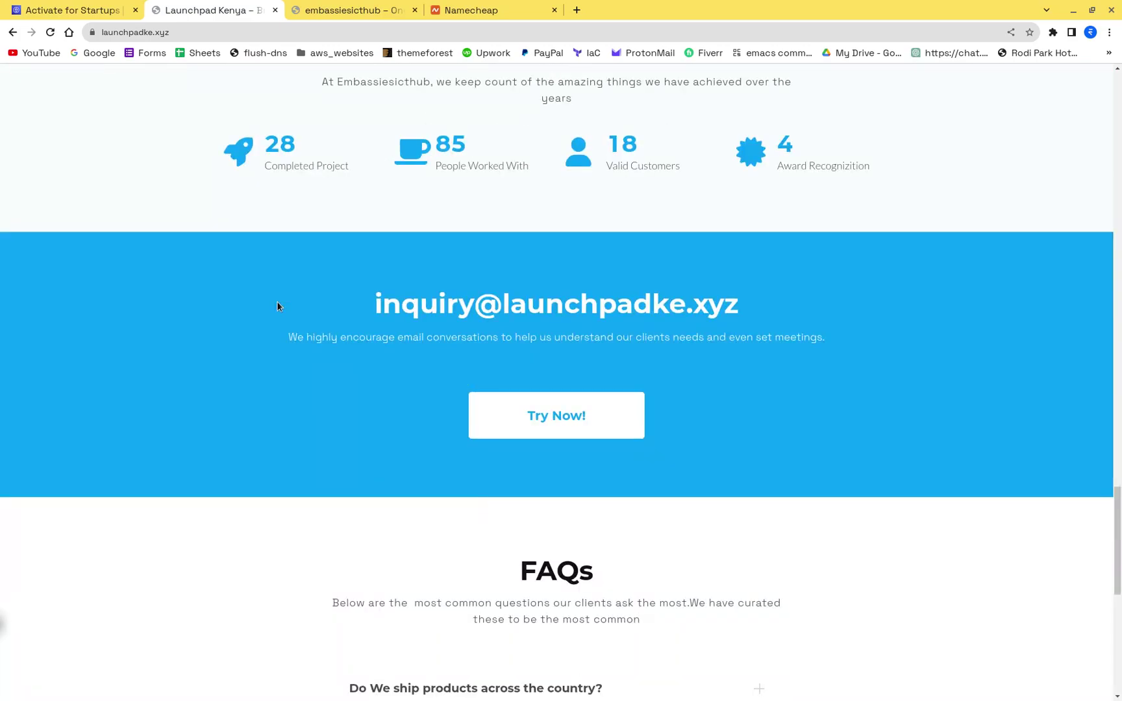
scroll(278, 306, "down", 6)
scroll(278, 306, "up", 20)
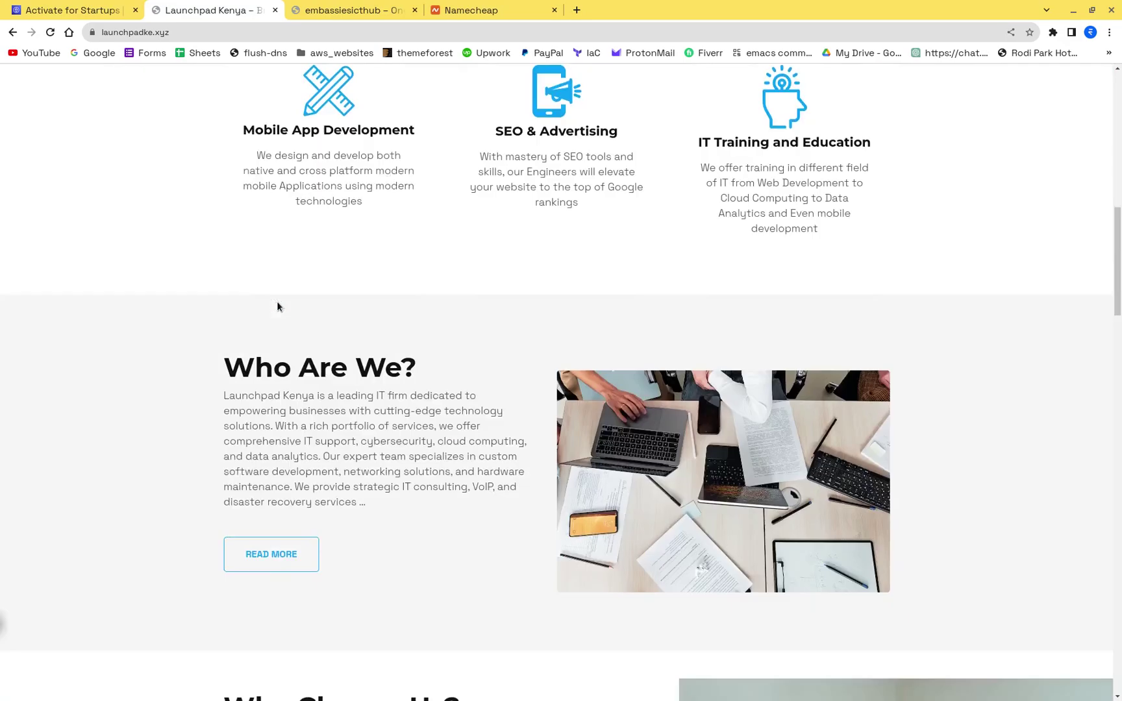
scroll(531, 435, "up", 9)
scroll(531, 435, "down", 2)
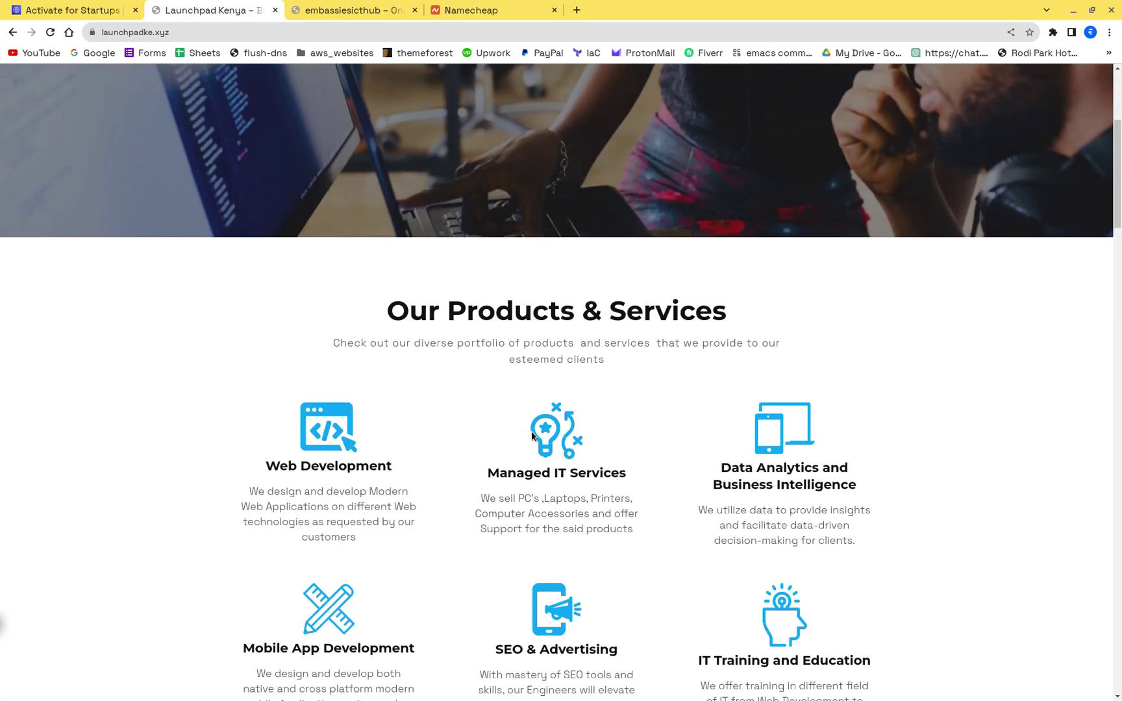
scroll(531, 435, "down", 2)
scroll(548, 356, "up", 7)
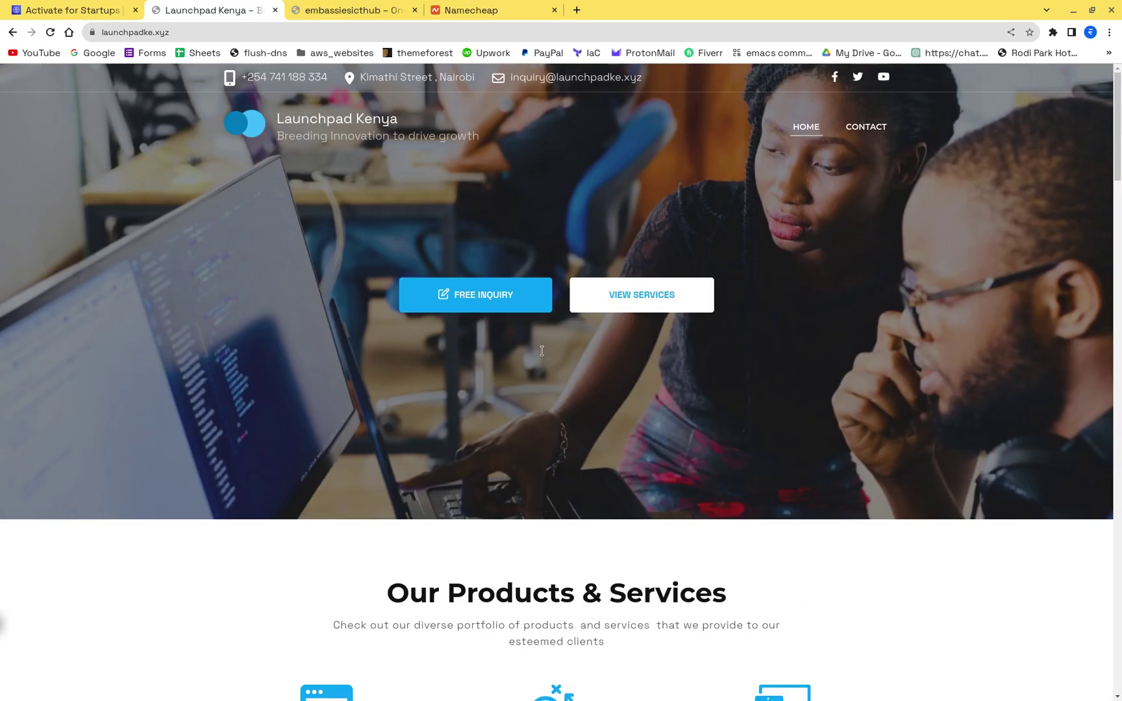
scroll(417, 153, "down", 3)
scroll(417, 152, "up", 2)
scroll(417, 153, "down", 5)
scroll(496, 308, "down", 5)
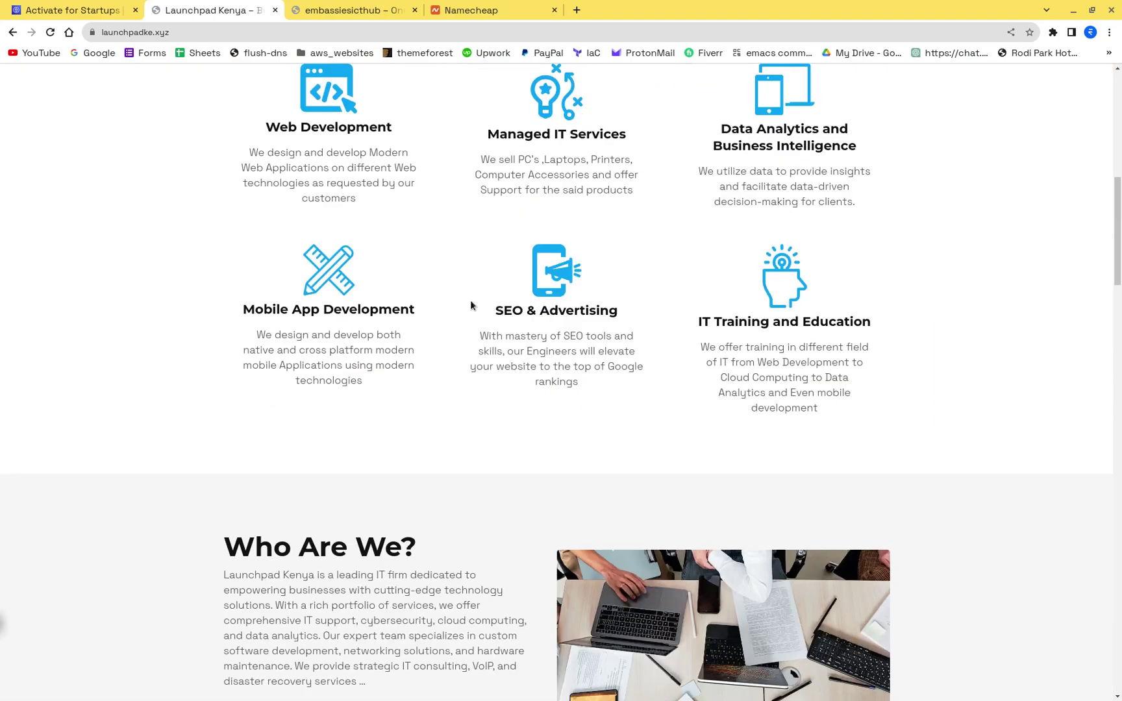
scroll(772, 439, "down", 7)
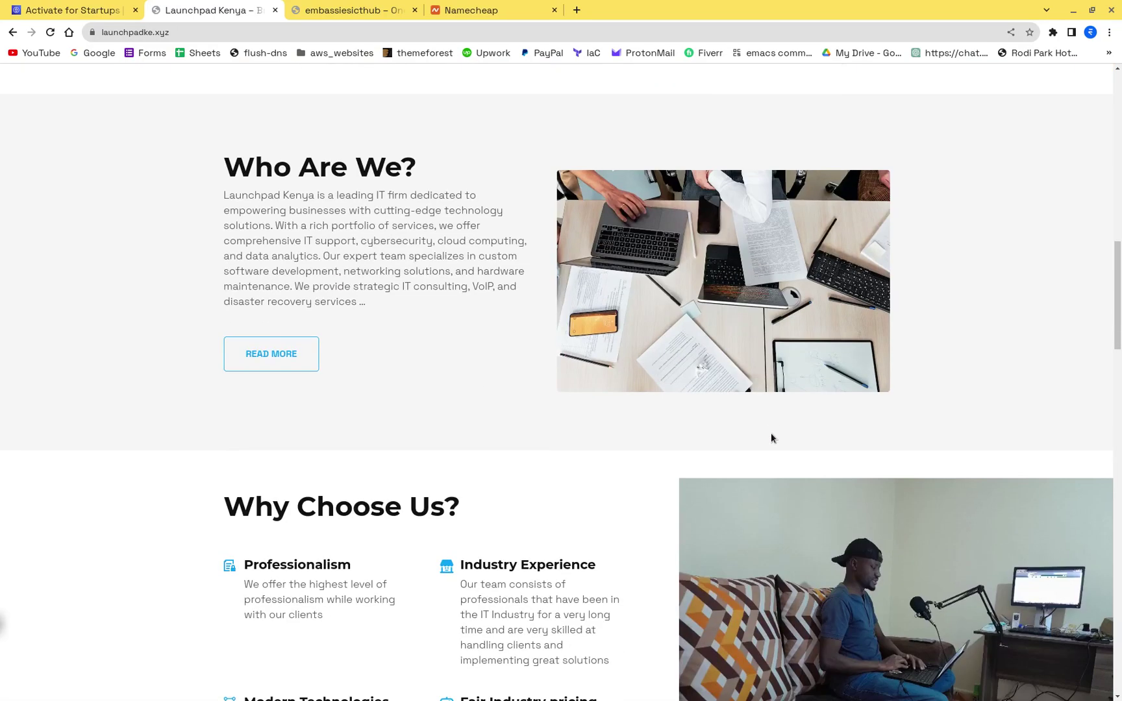
scroll(772, 438, "down", 10)
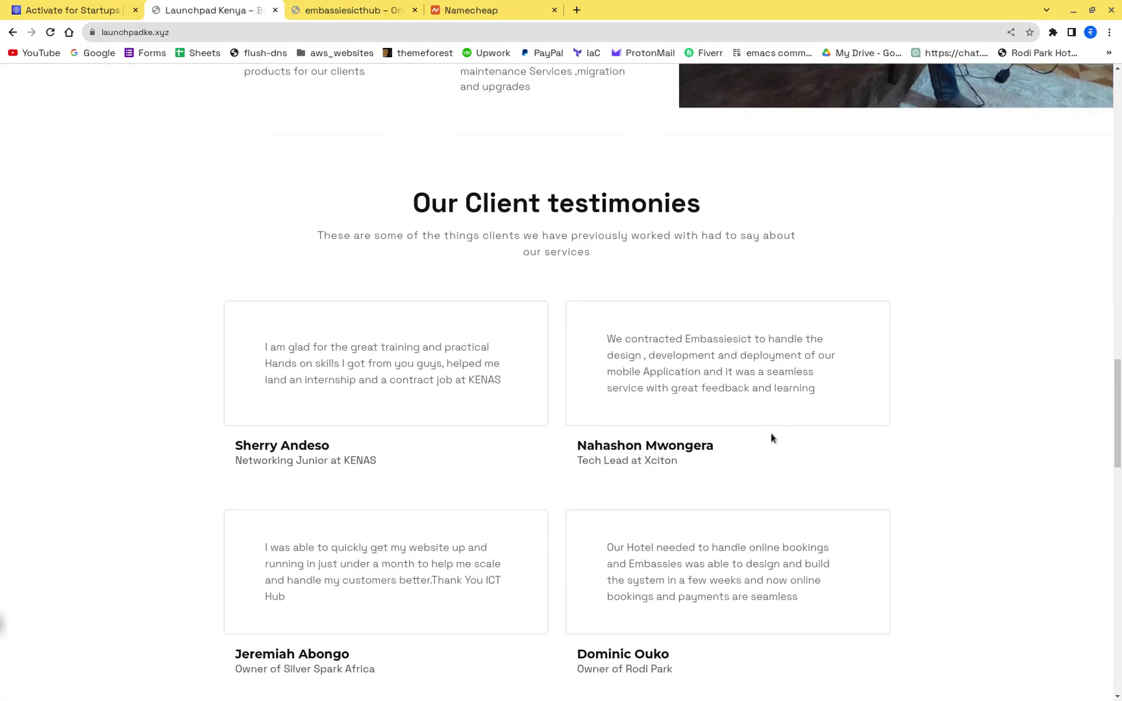
scroll(771, 438, "up", 10)
scroll(771, 438, "down", 1)
right_click(566, 372)
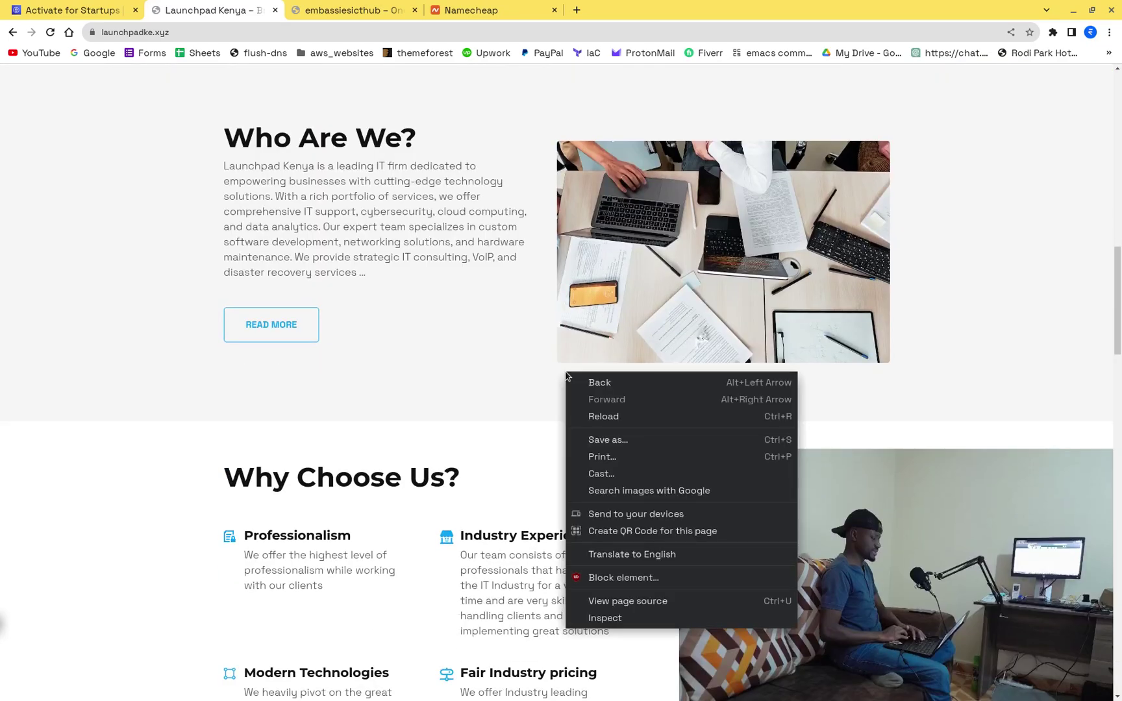
left_click(342, 6)
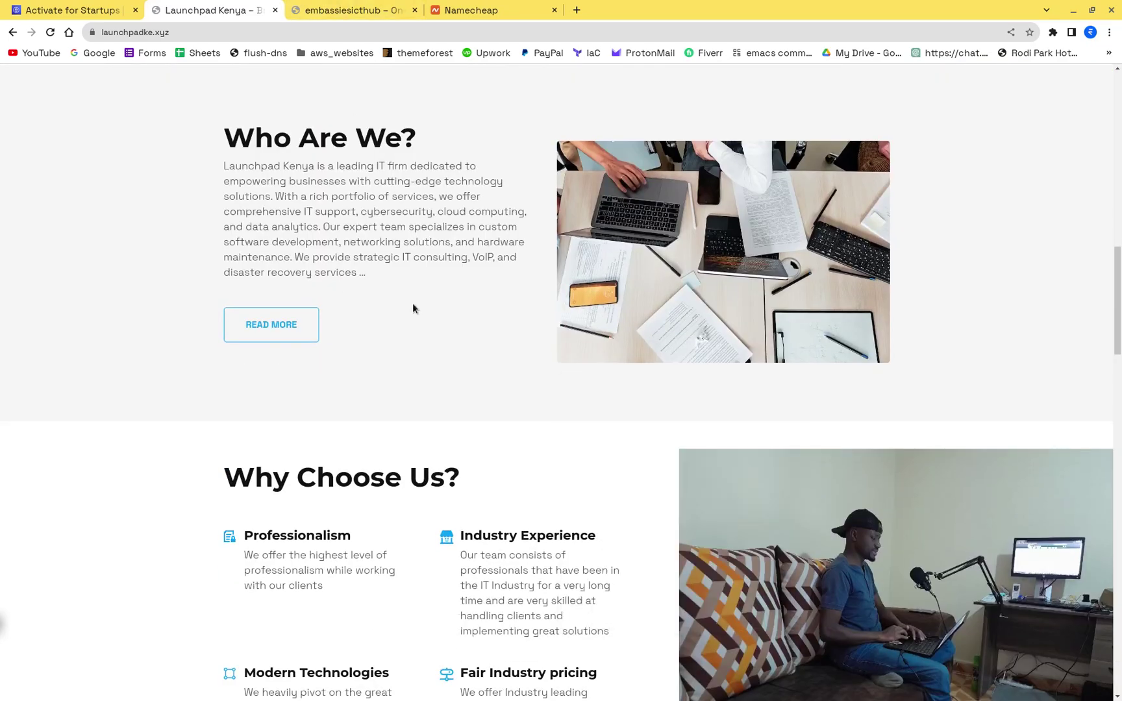
Step: Skim the embassiesicthub site again, ending on the Launchpad Kenya tab
left_click(356, 11)
scroll(410, 207, "down", 5)
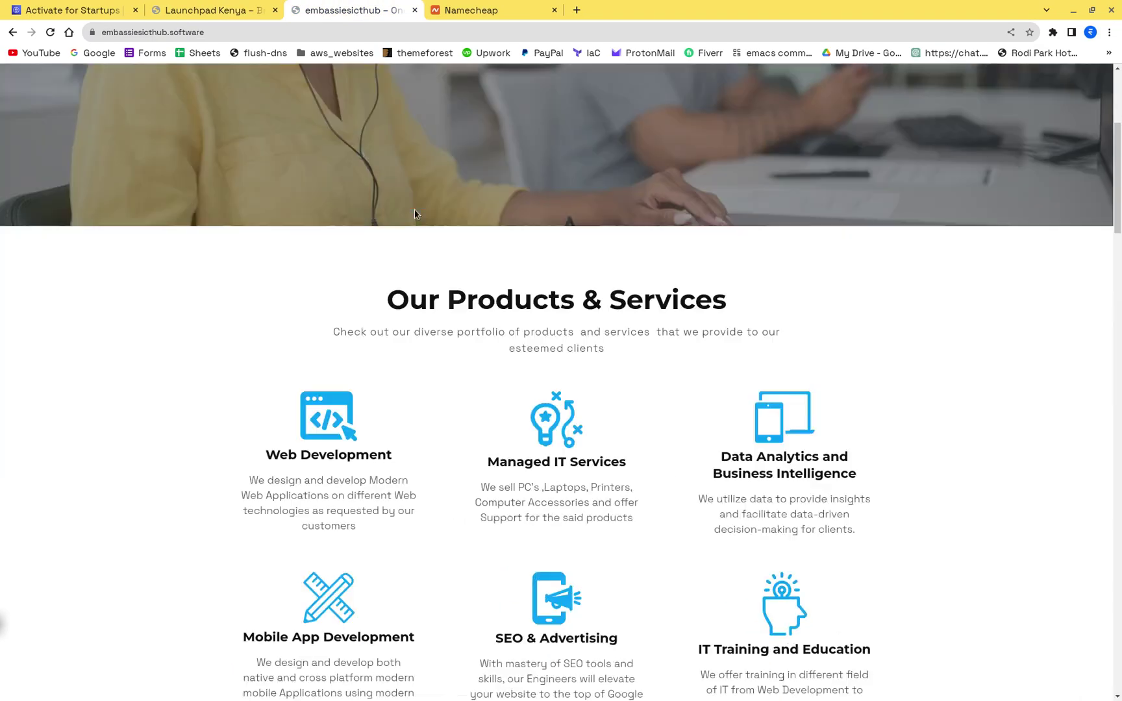
scroll(415, 214, "down", 6)
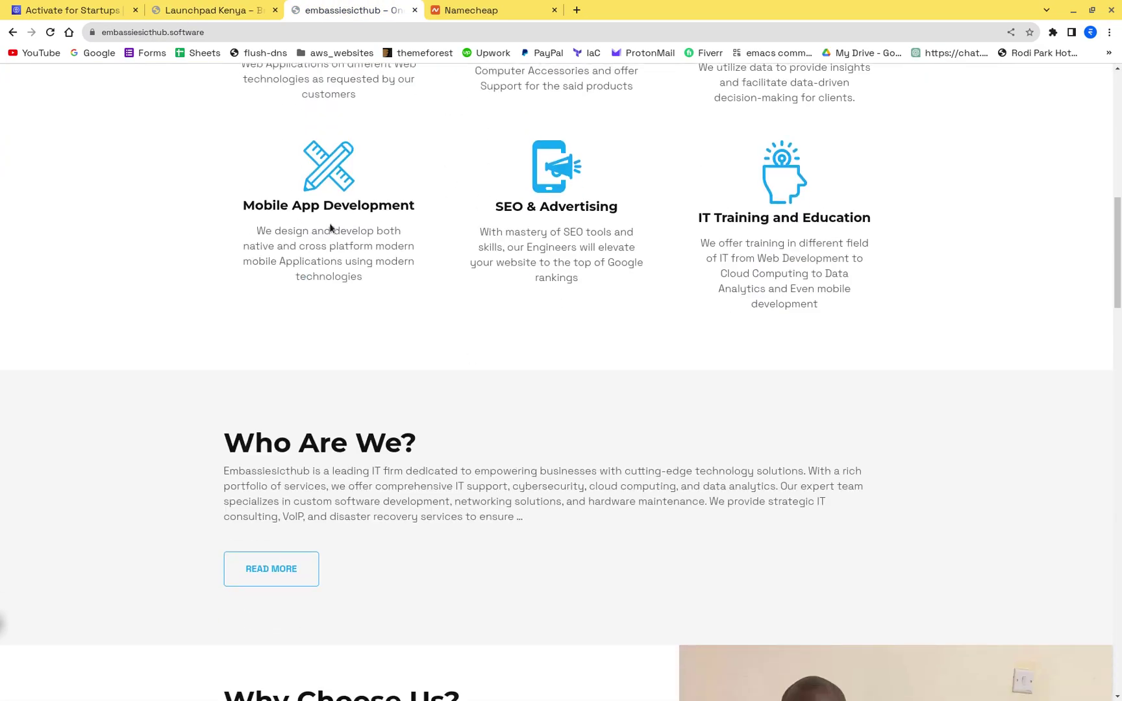
scroll(319, 221, "up", 5)
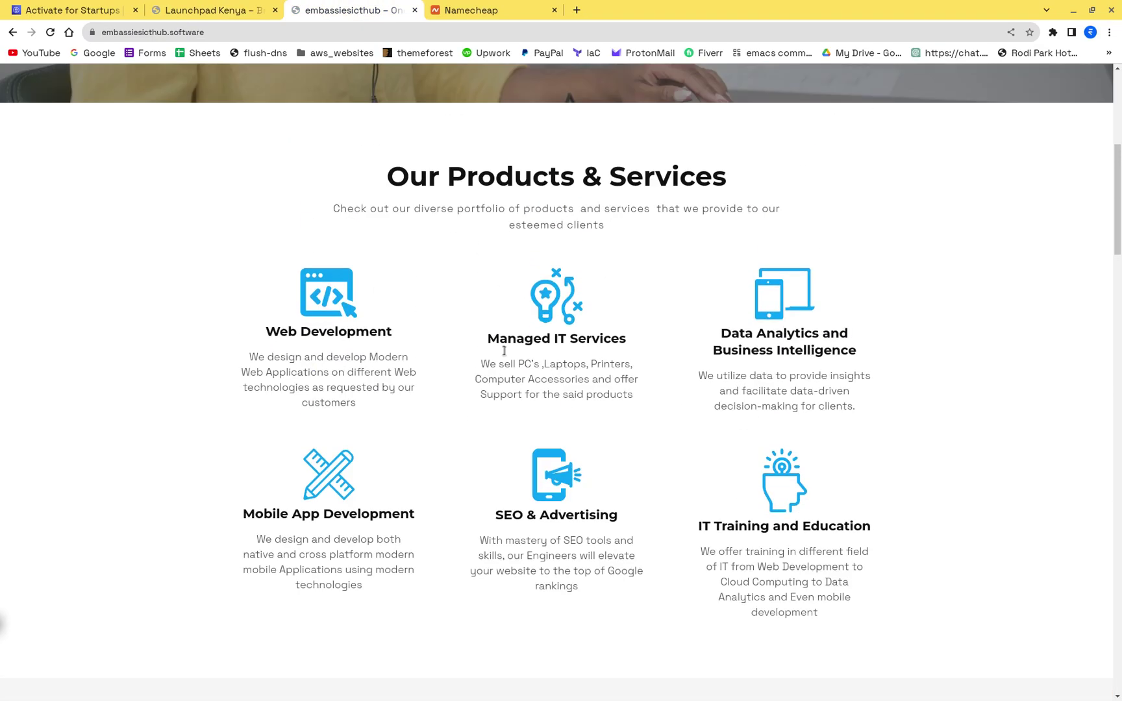
left_click(249, 11)
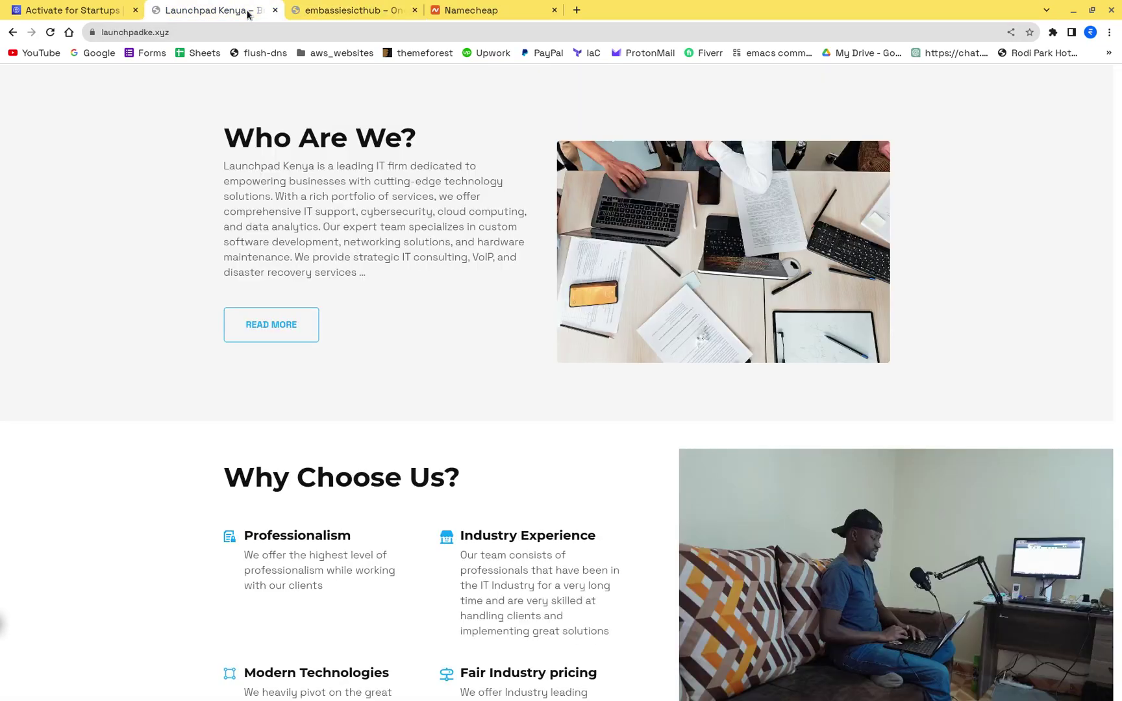
left_click(325, 11)
left_click(231, 12)
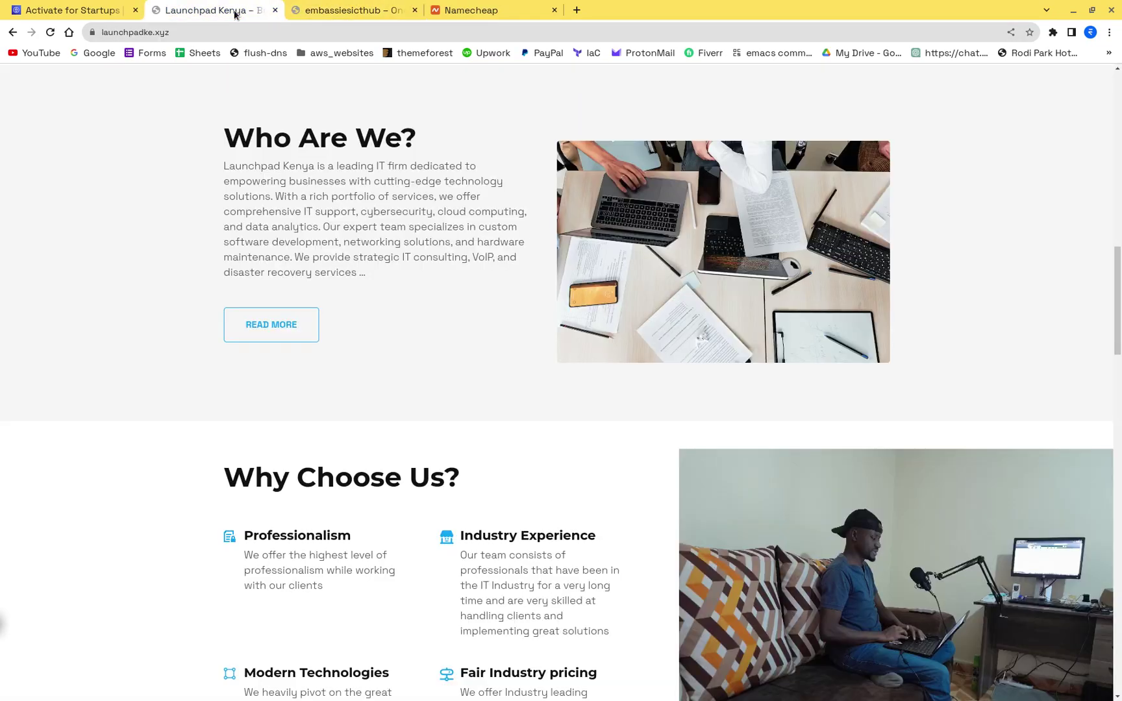
left_click(328, 11)
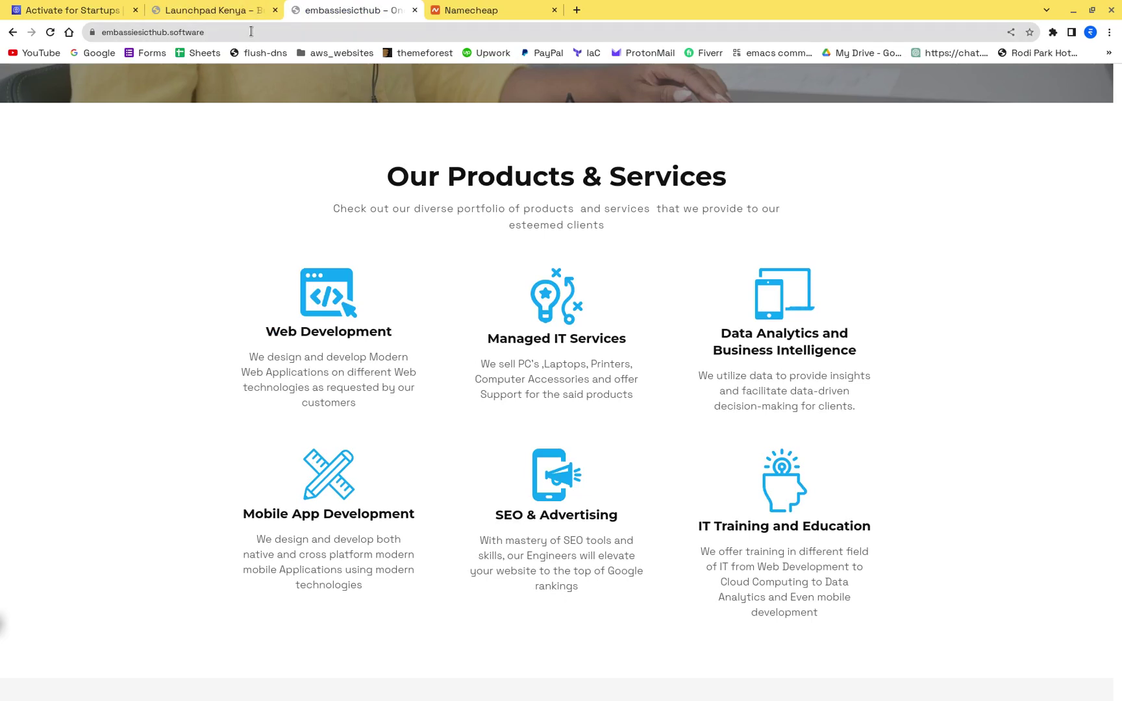
left_click(215, 9)
left_click(84, 9)
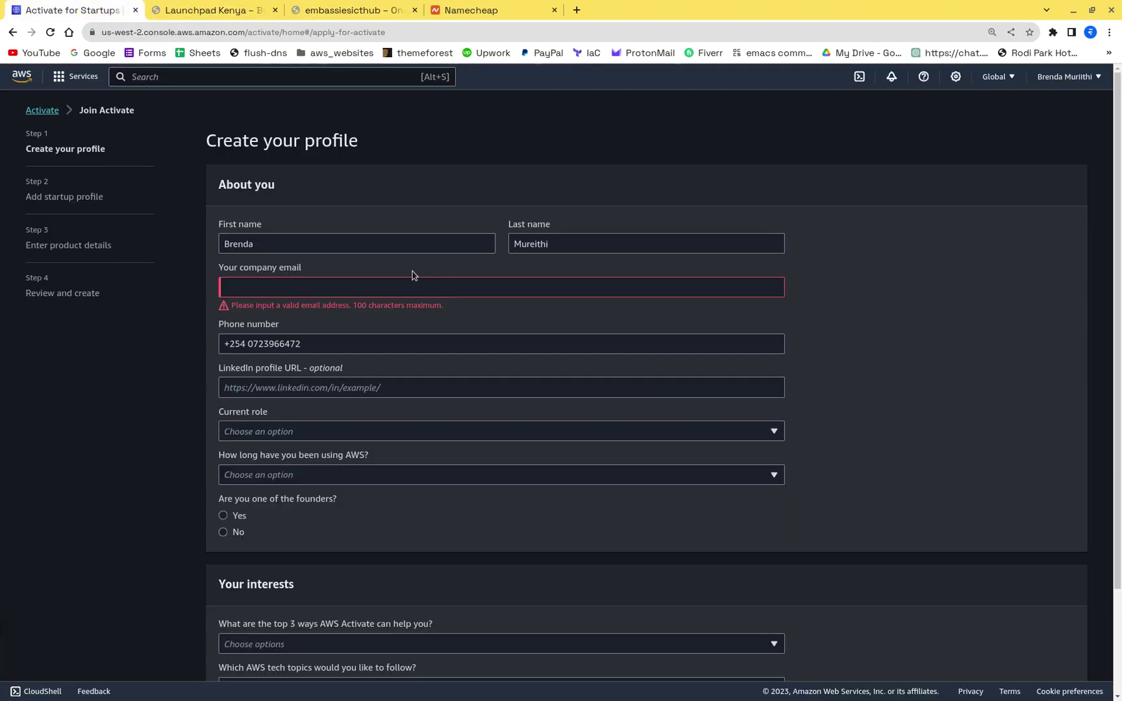
left_click(304, 295)
type("in")
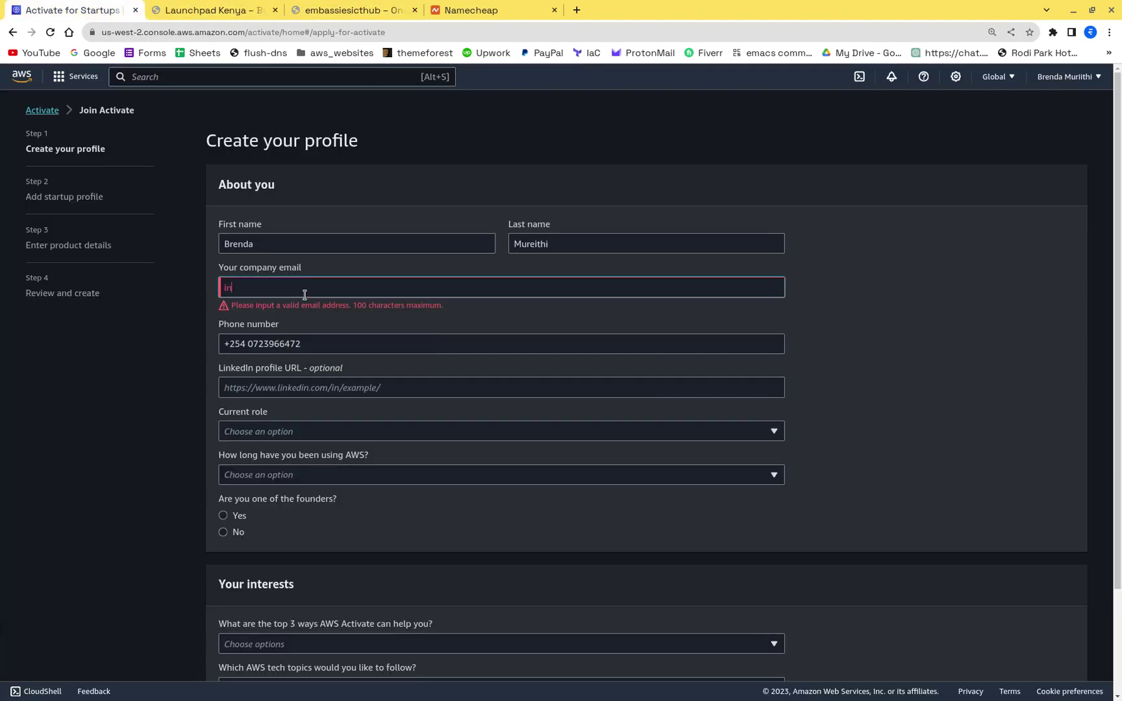
type("fo")
left_click(221, 8)
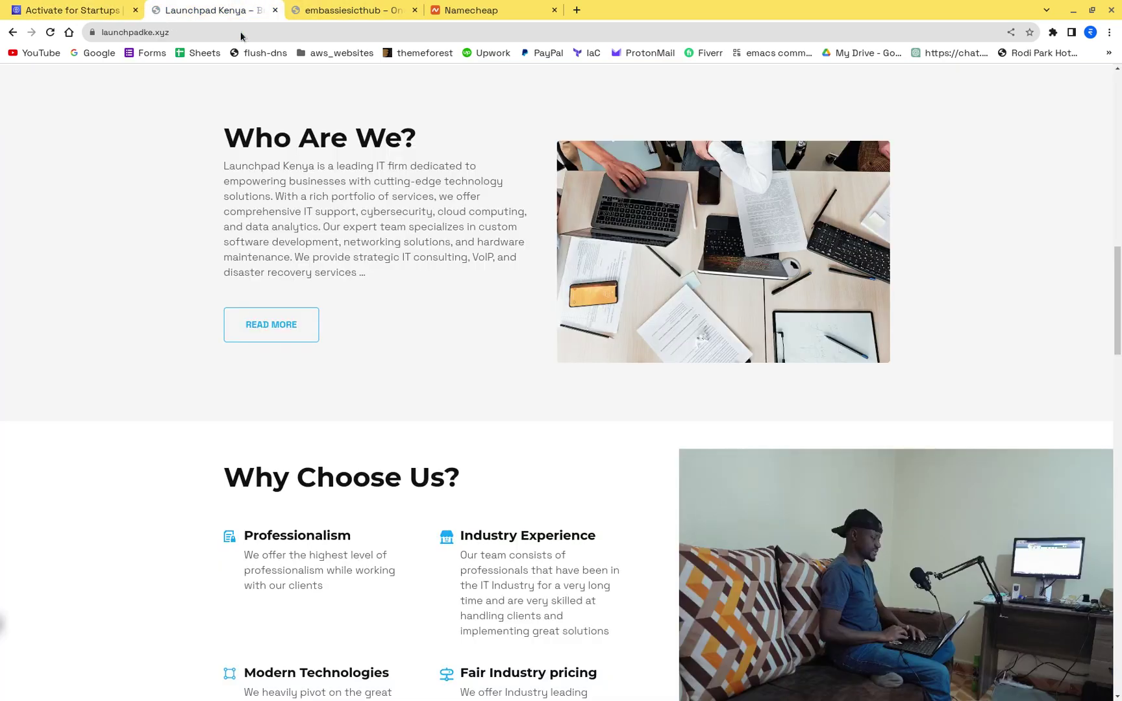
left_click(384, 5)
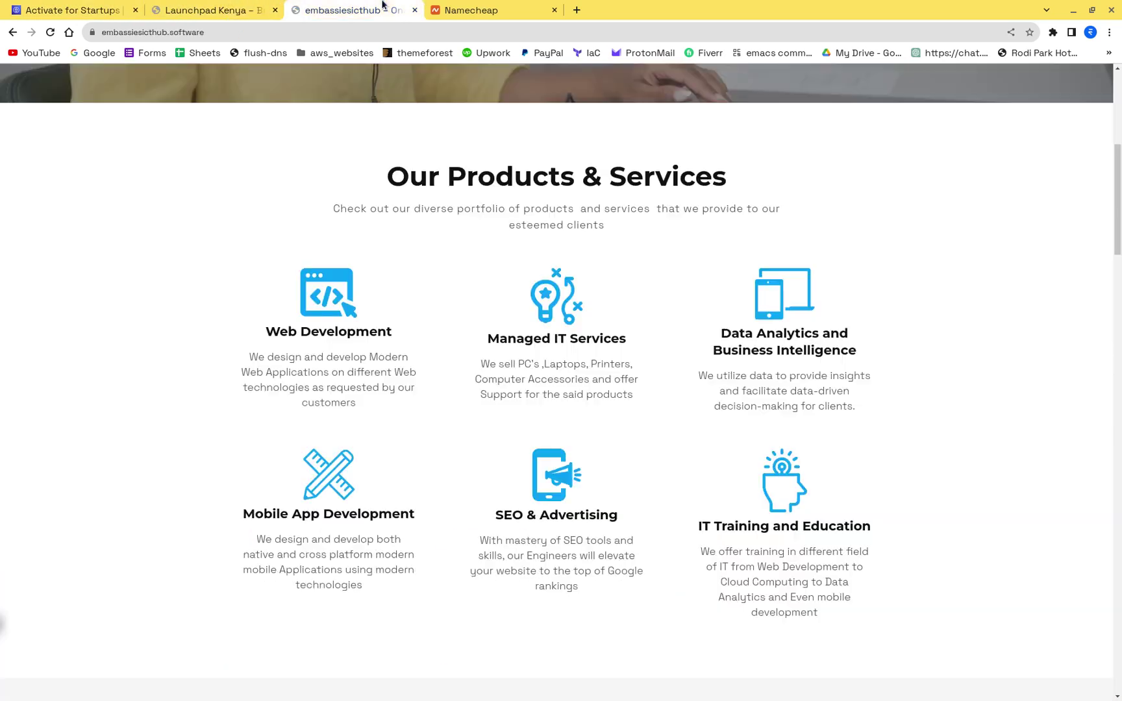
left_click(211, 31)
key("ctrl+c")
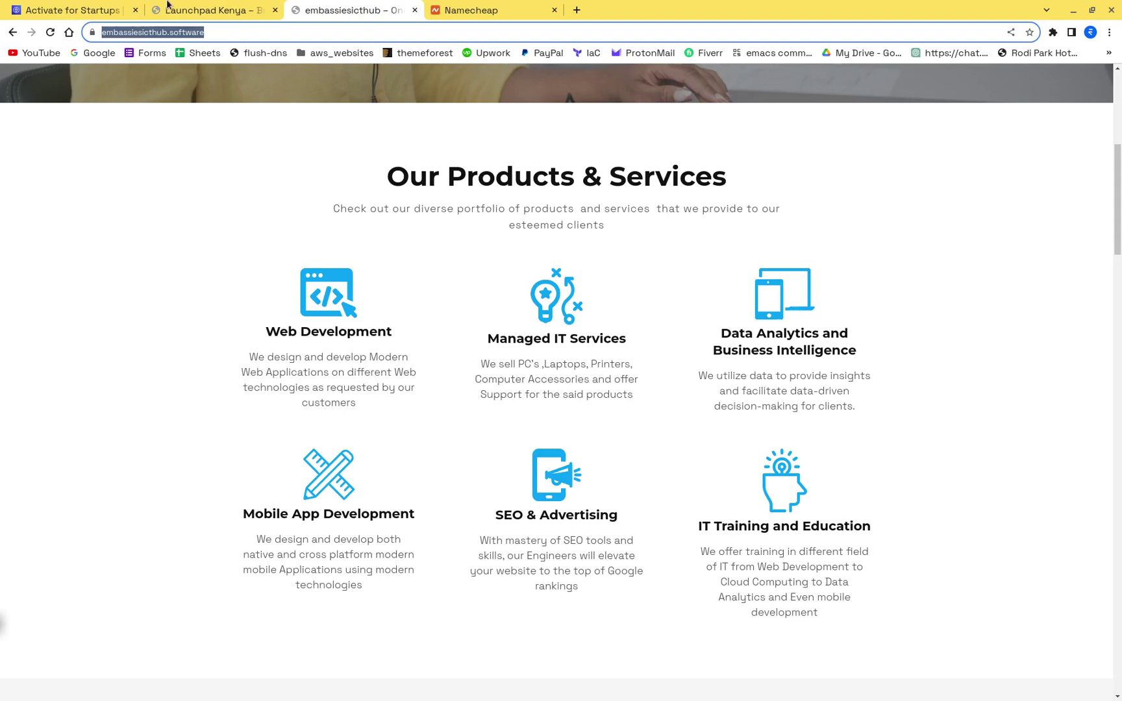
left_click(201, 8)
left_click(117, 10)
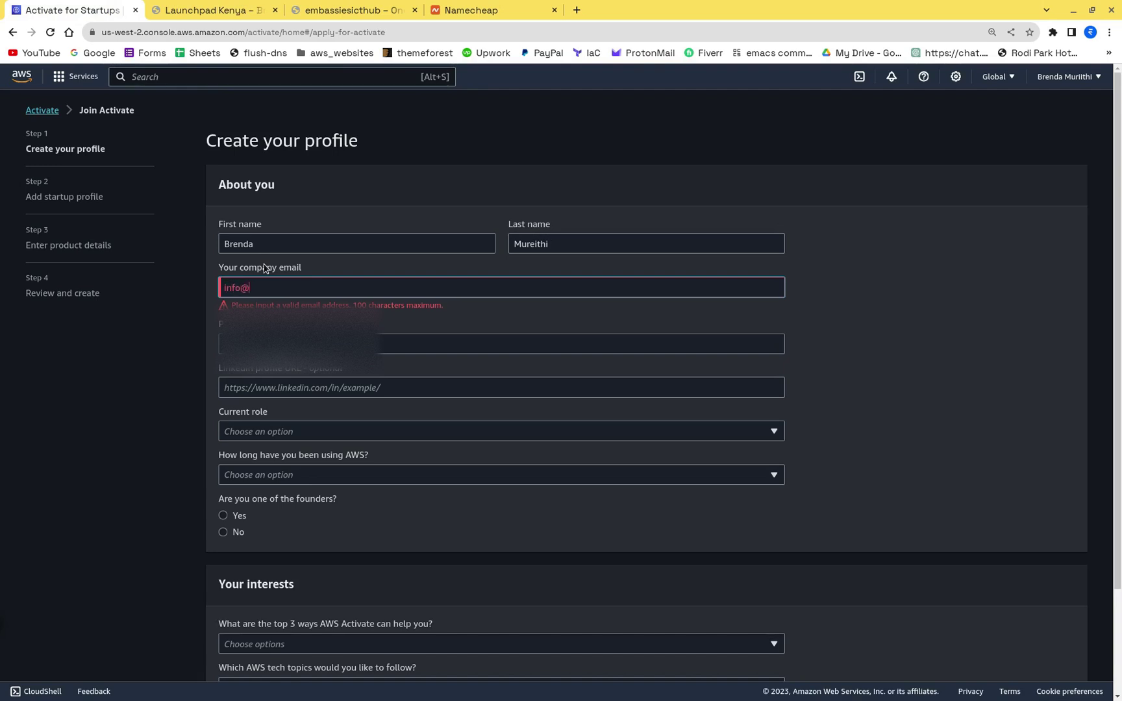
key("ctrl+v")
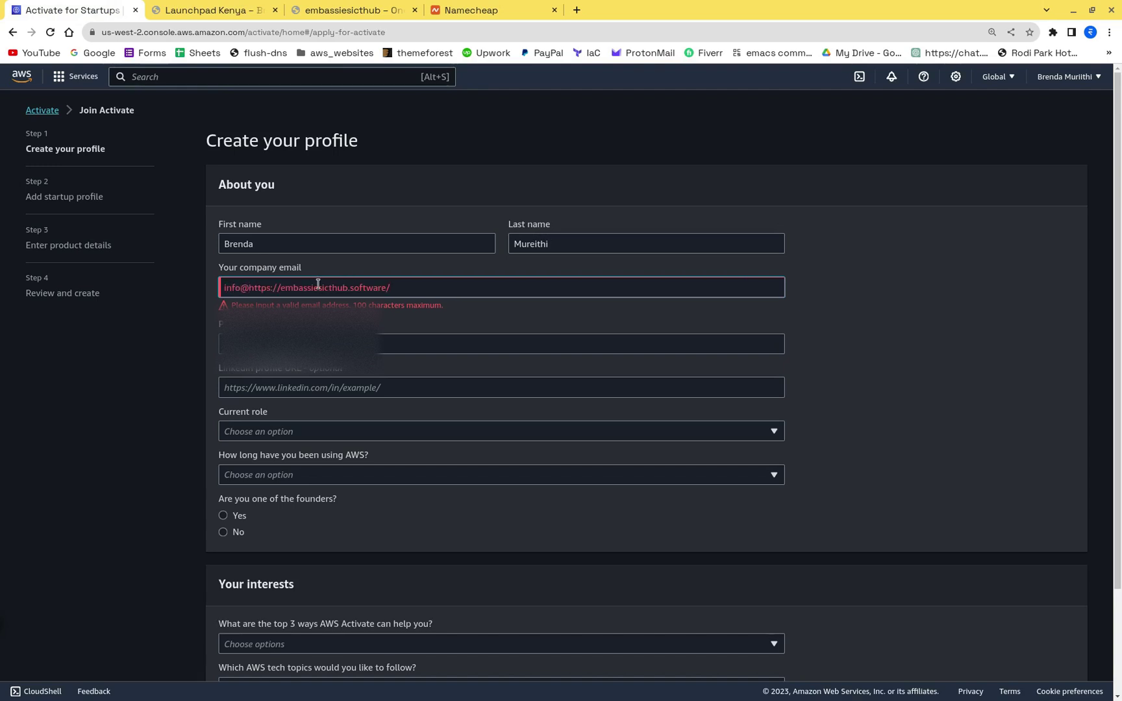
left_click(288, 287)
key("BackSpace")
key("BackSpace")
key("BackSpace")
key("BackSpace")
key("BackSpace")
key("BackSpace")
key("BackSpace")
key("BackSpace")
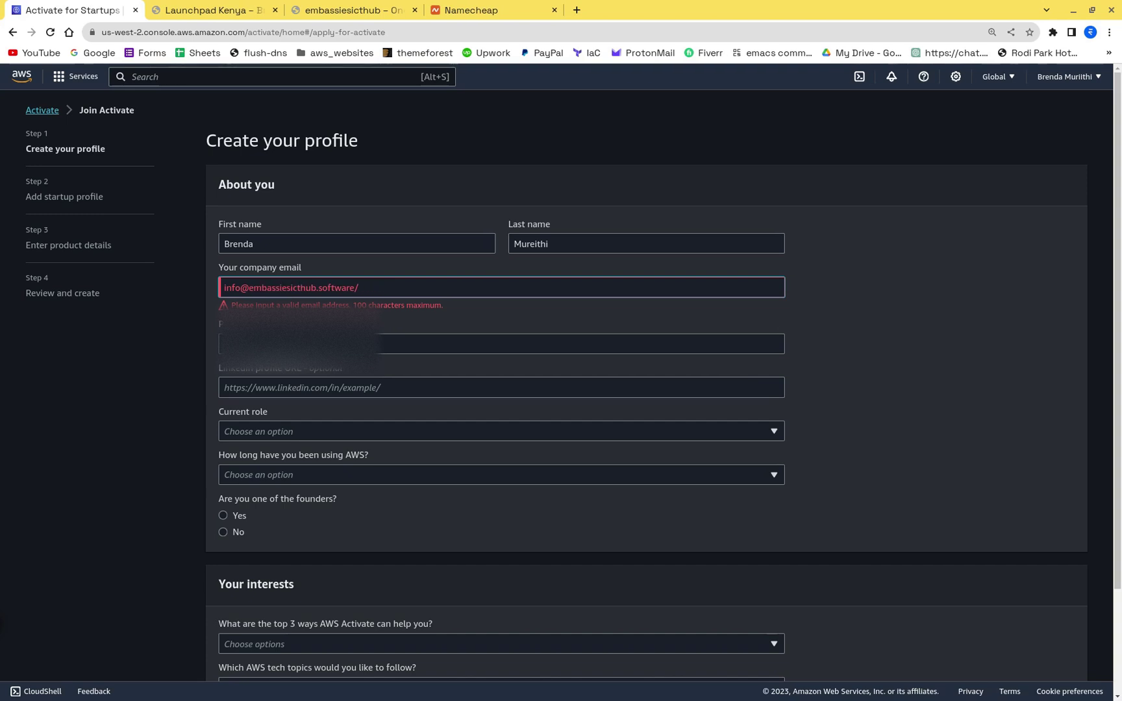
left_click(404, 287)
key("BackSpace")
left_click(846, 296)
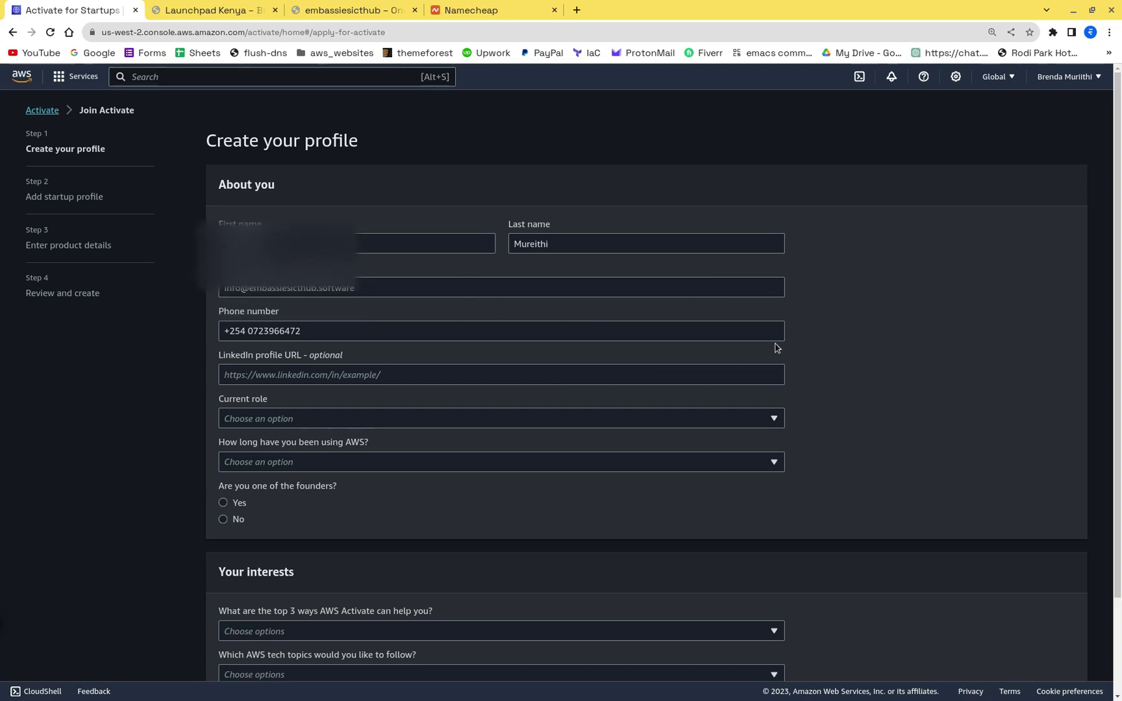
Step: Leave the LinkedIn URL empty and choose Software Engineer as the current role
scroll(731, 357, "down", 2)
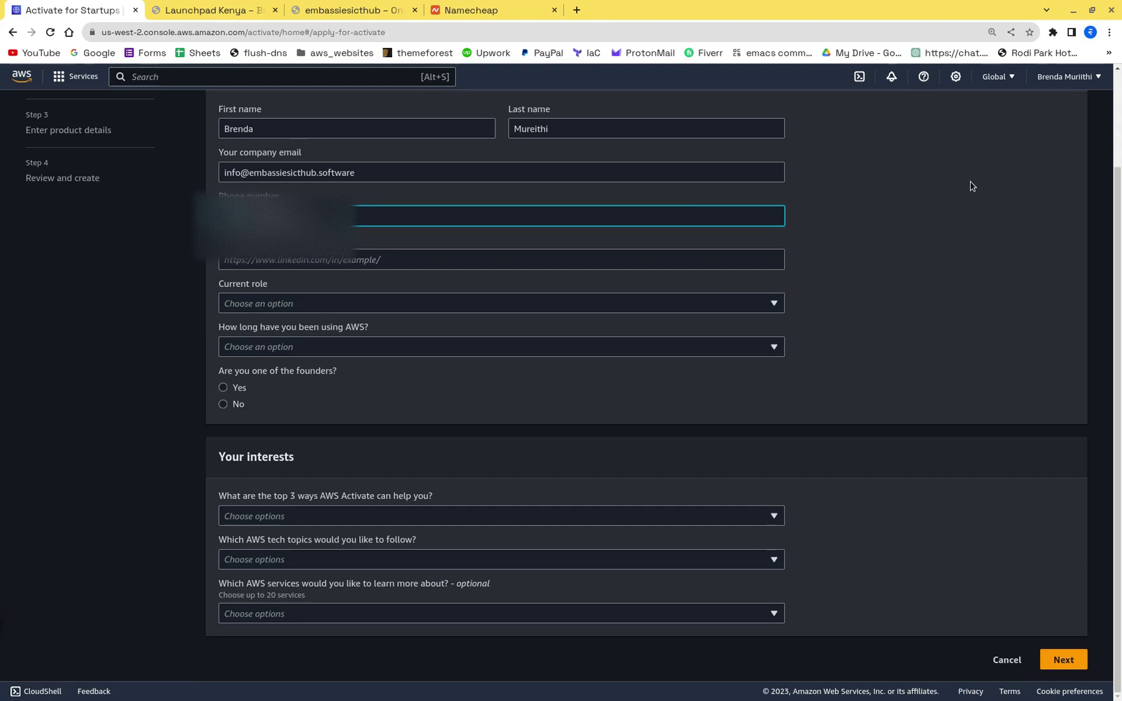
scroll(485, 281, "up", 2)
scroll(485, 281, "down", 2)
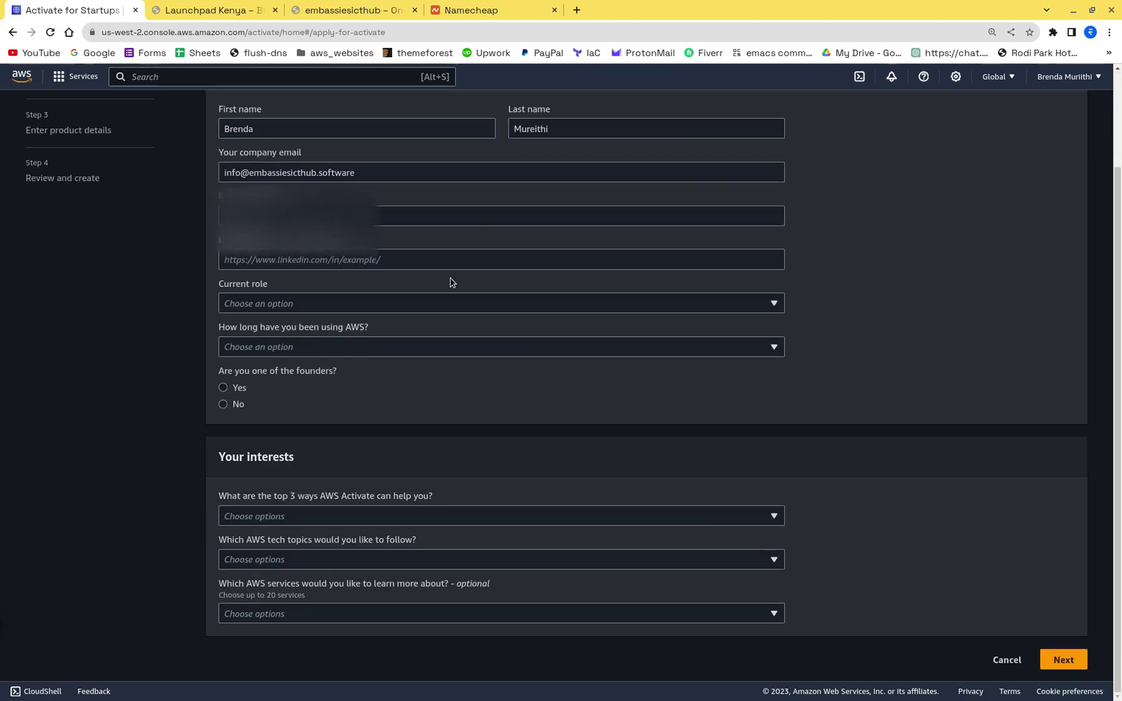
left_click(269, 258)
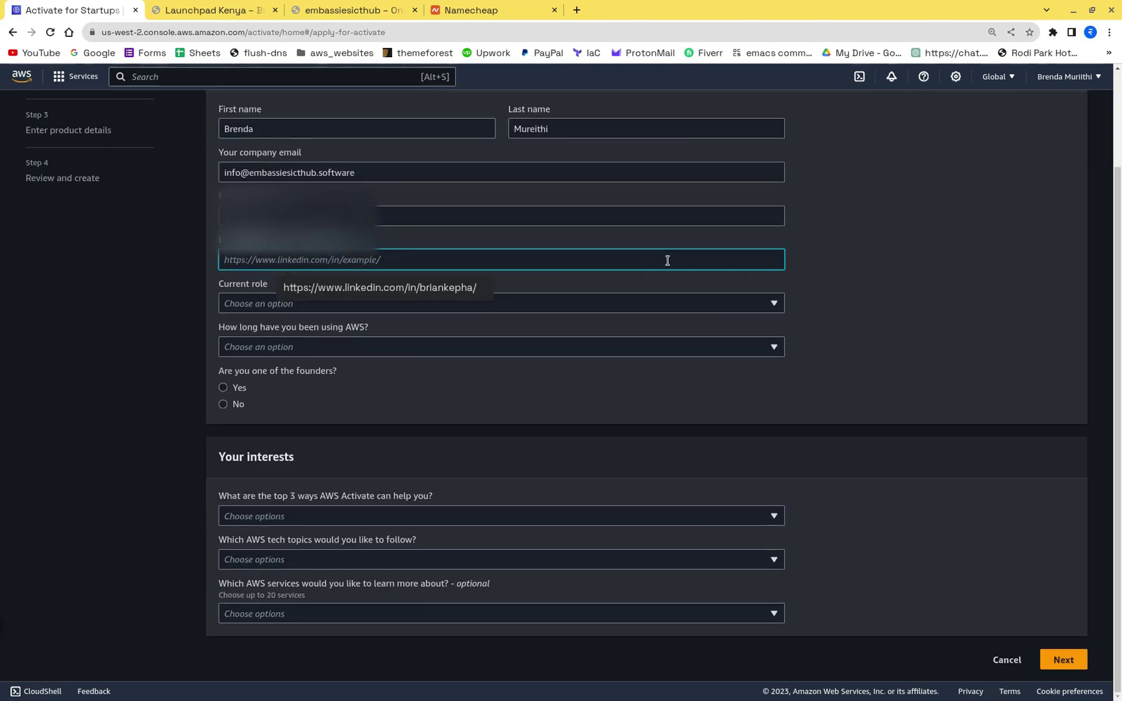
left_click(407, 274)
left_click(292, 305)
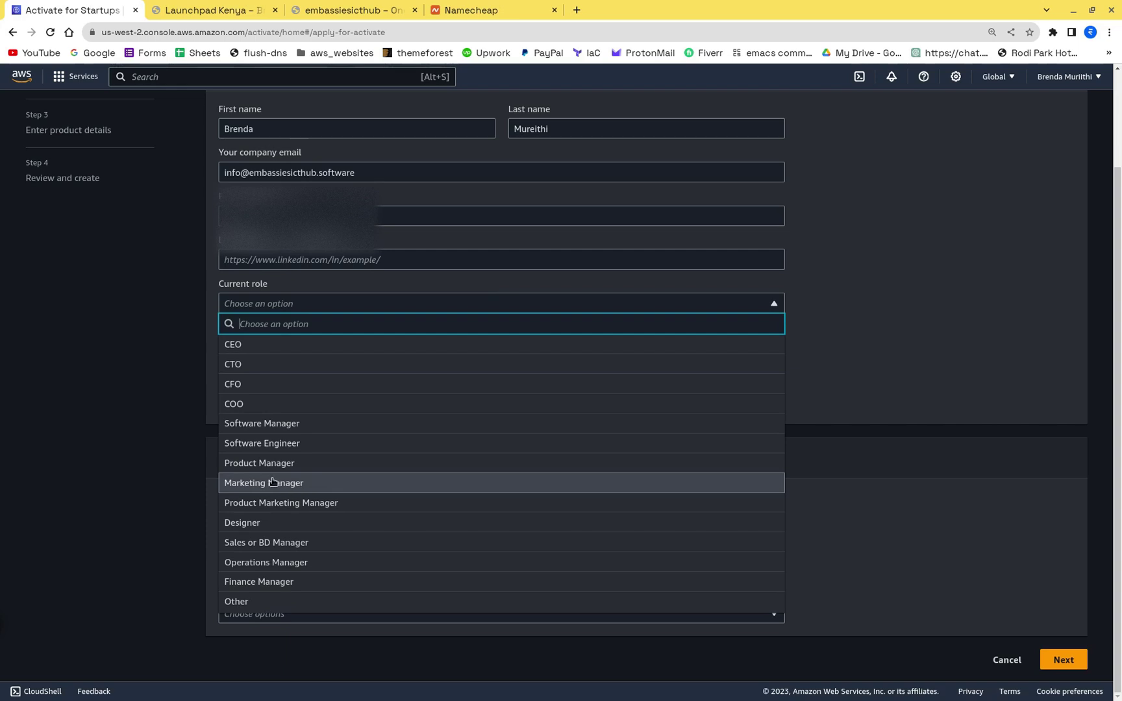
left_click(328, 443)
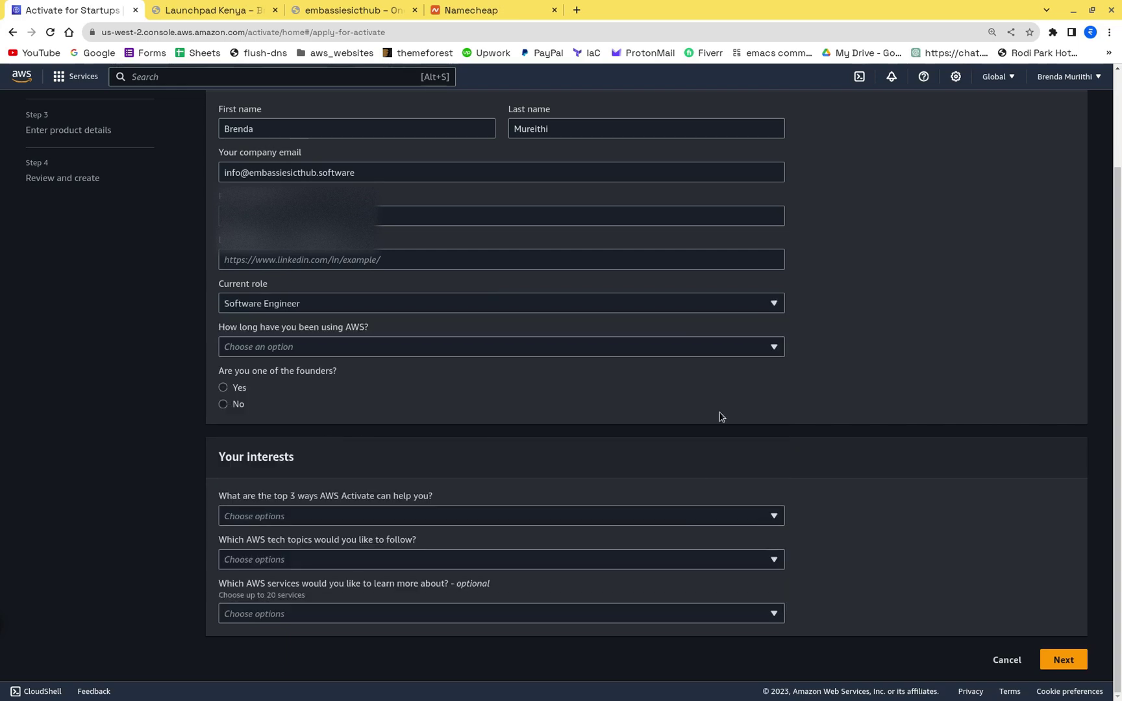
Step: Set AWS experience to 2 - 5 yrs and answer Yes to being a founder
left_click(394, 350)
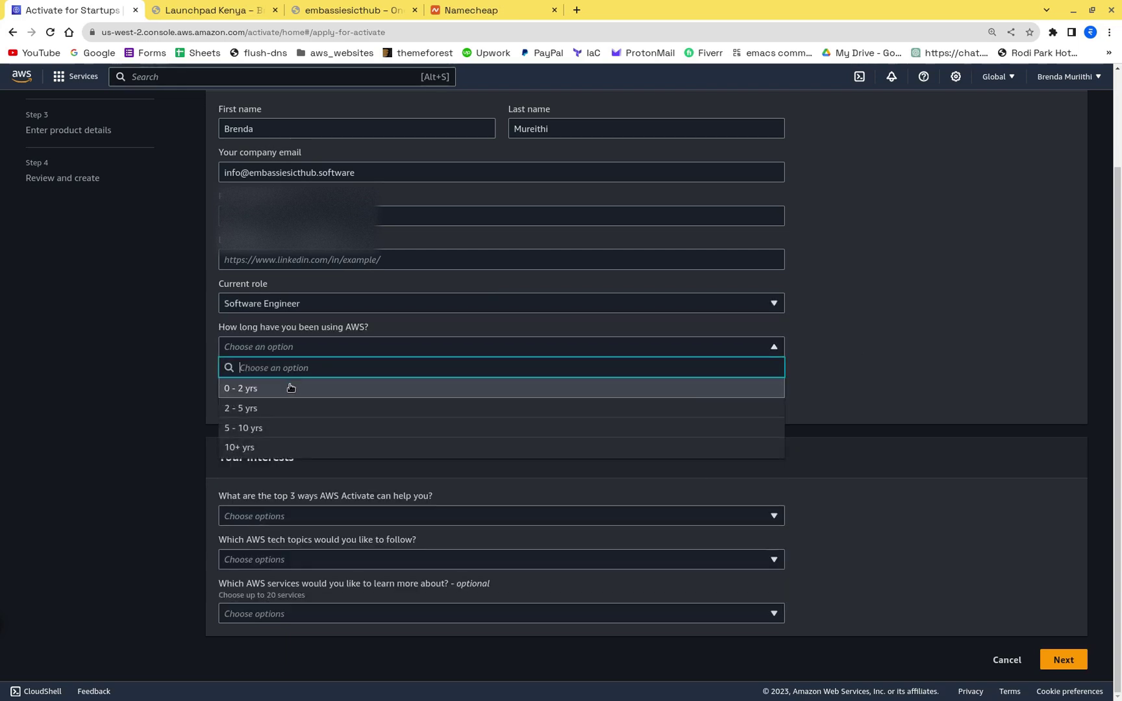
left_click(266, 389)
left_click(313, 346)
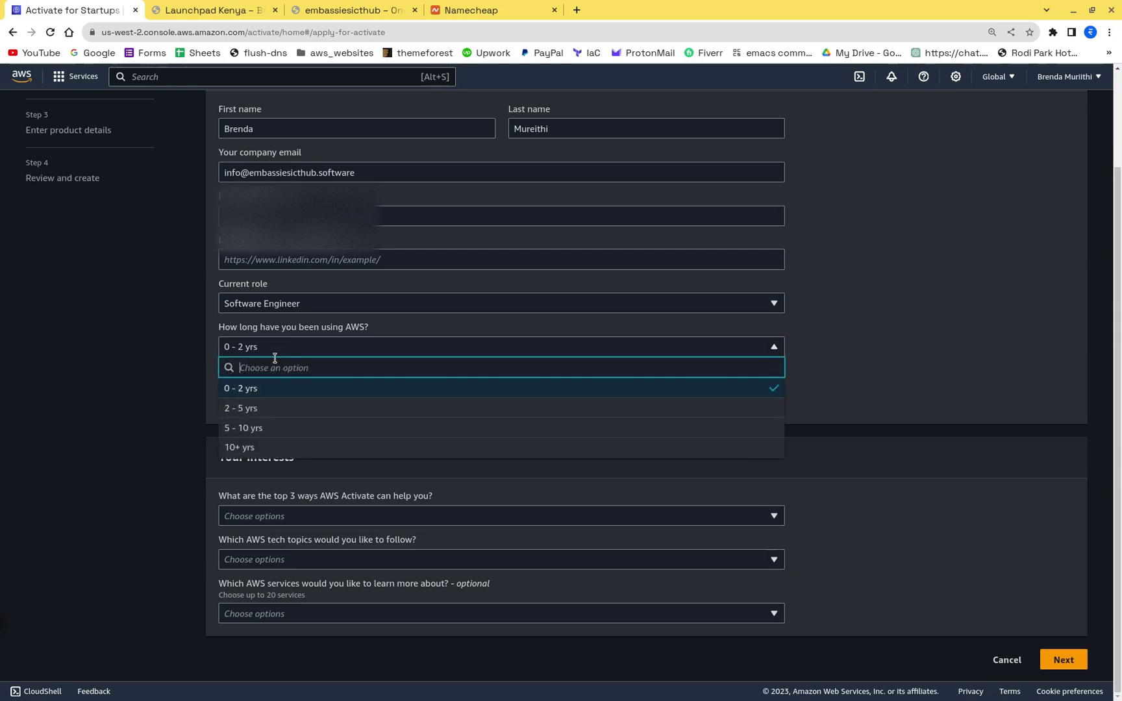
left_click(241, 408)
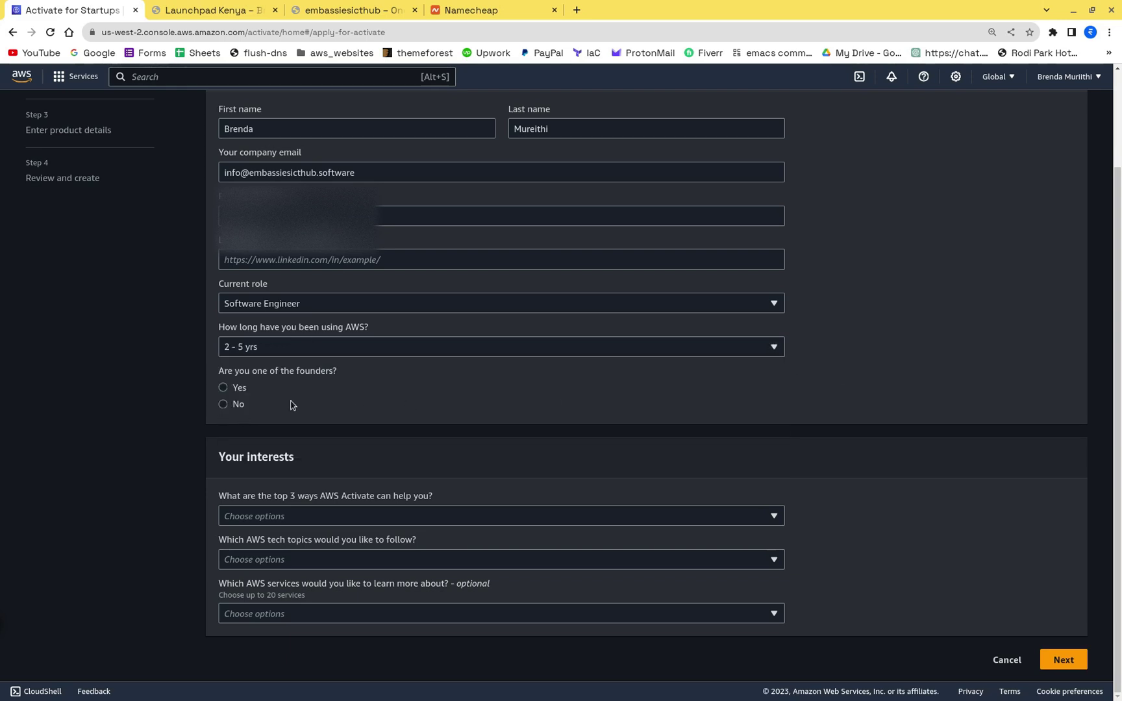
left_click(223, 387)
scroll(389, 361, "down", 1)
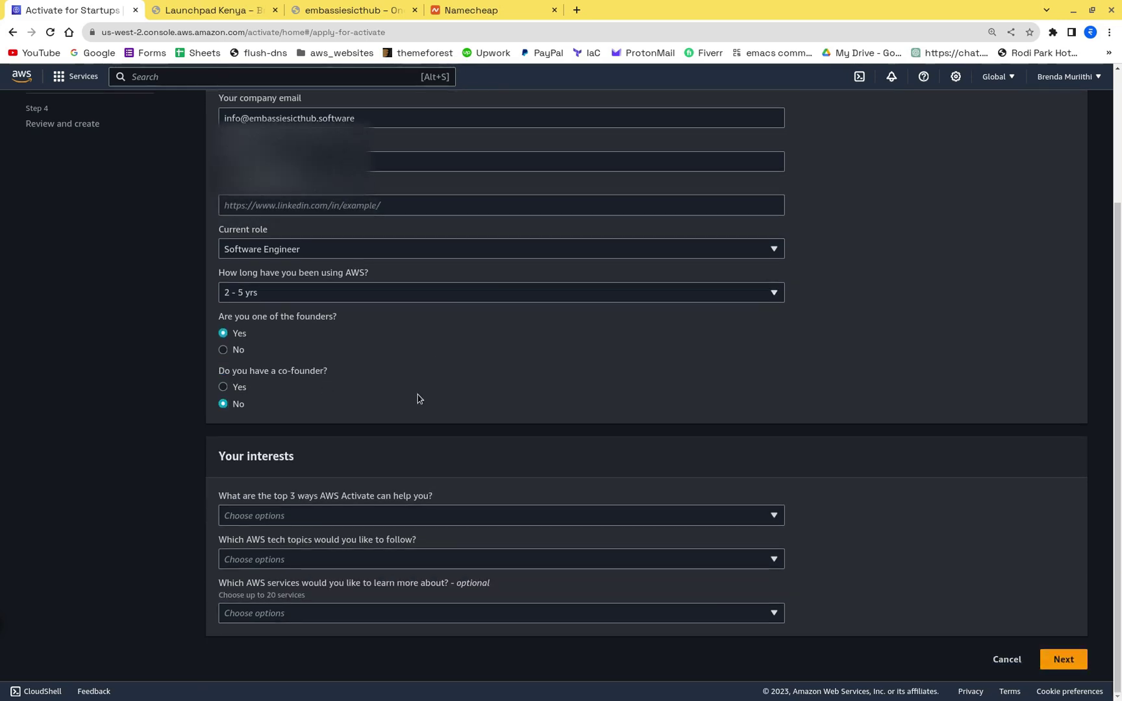
Step: Select Scaling customer base, Retaining customers and Launching products faster as ways Activate can help
left_click(337, 522)
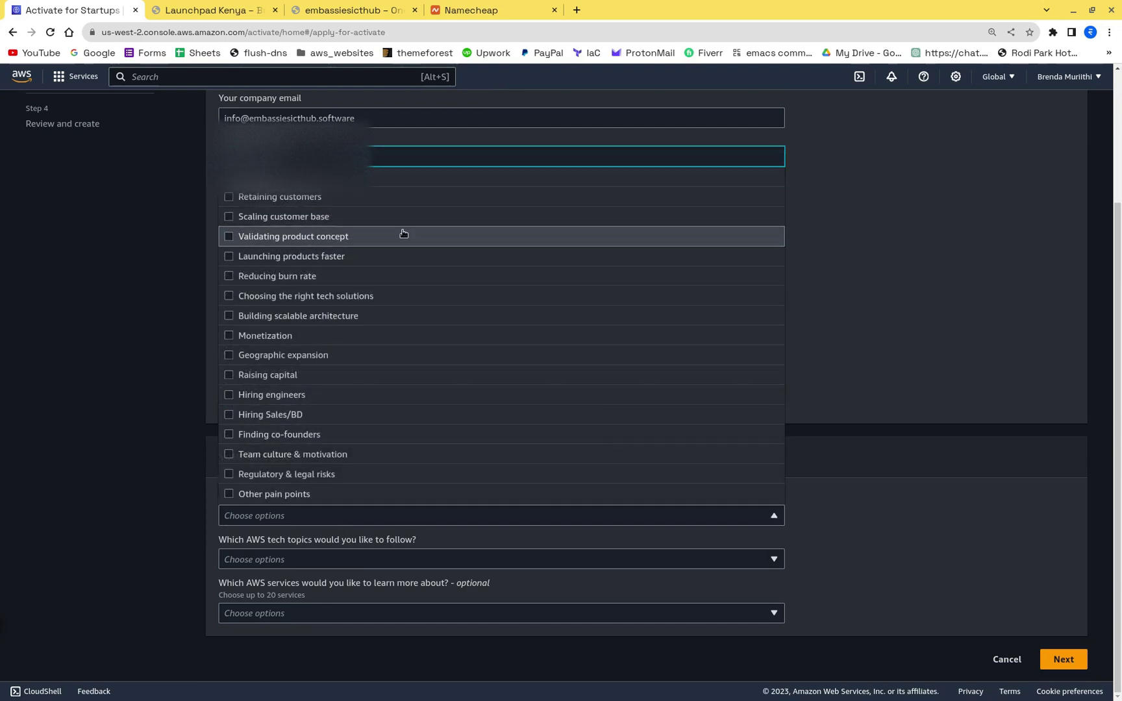
left_click(254, 221)
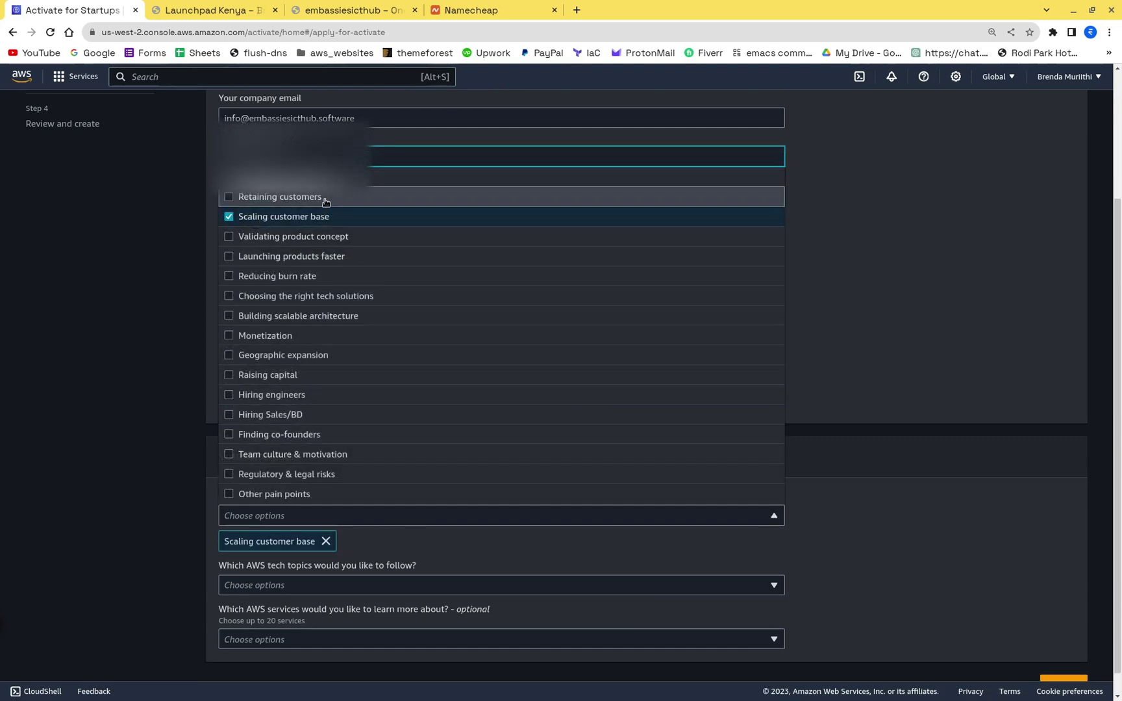
left_click(326, 200)
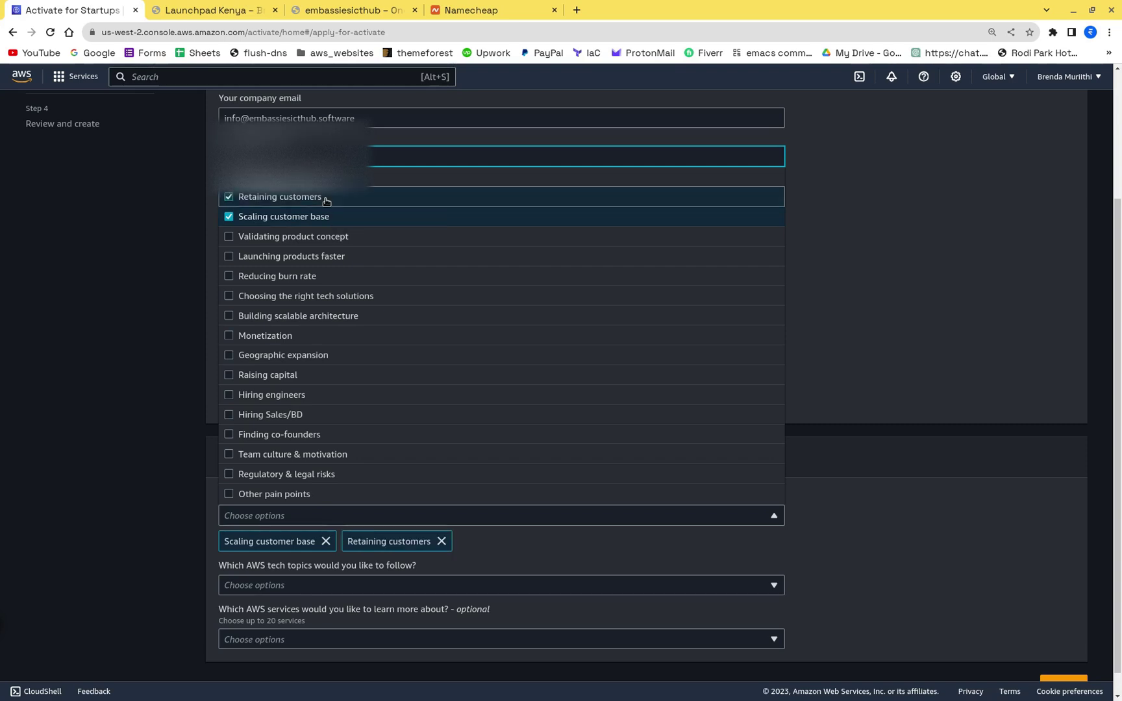
left_click(307, 259)
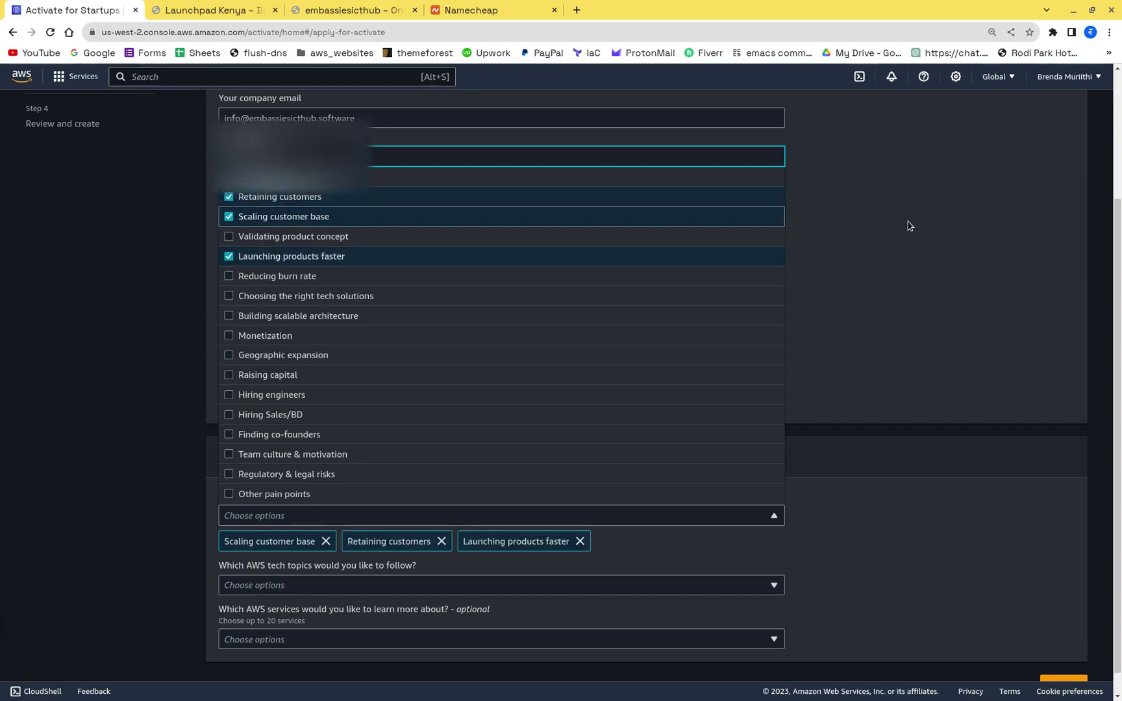
left_click(950, 231)
scroll(585, 422, "down", 2)
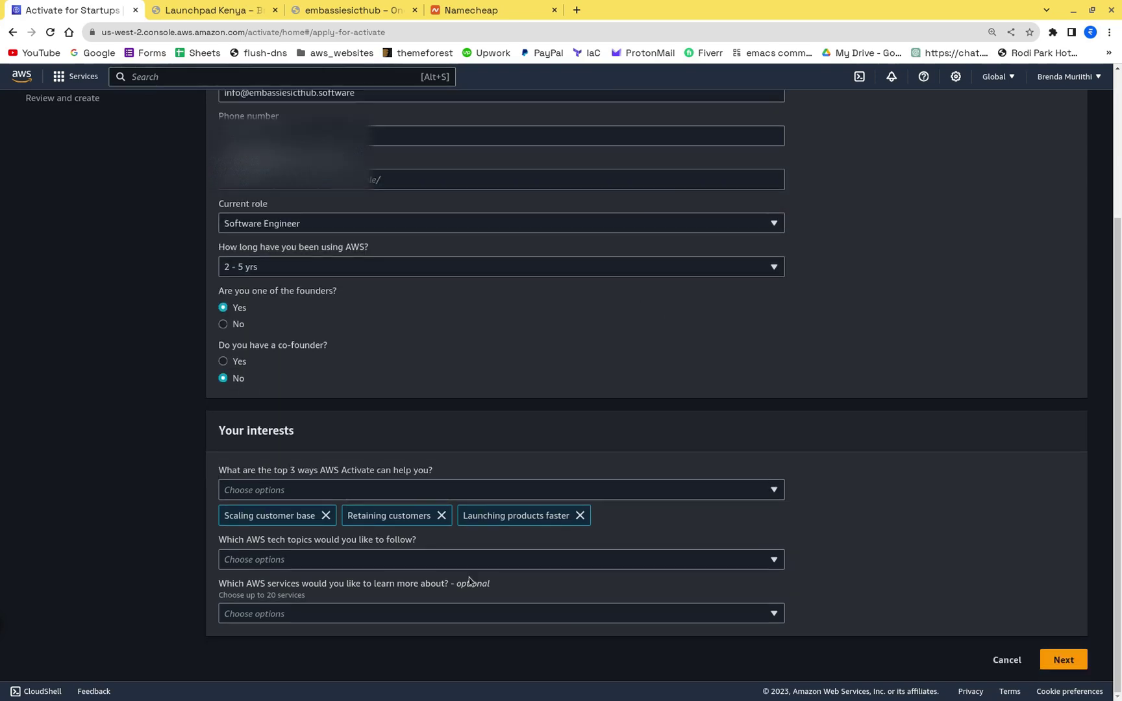
Step: Follow Containers, AI & machine learning, Serverless and Security topics, then continue to Step 2
left_click(332, 568)
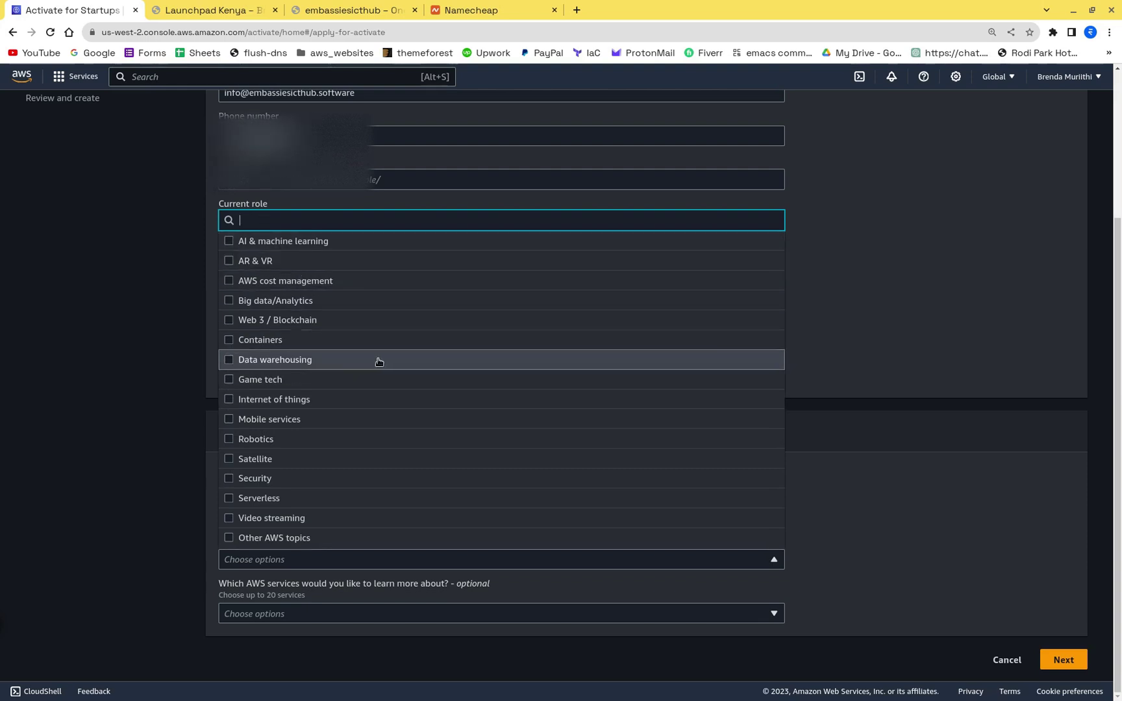
left_click(290, 344)
left_click(293, 246)
scroll(494, 430, "down", 1)
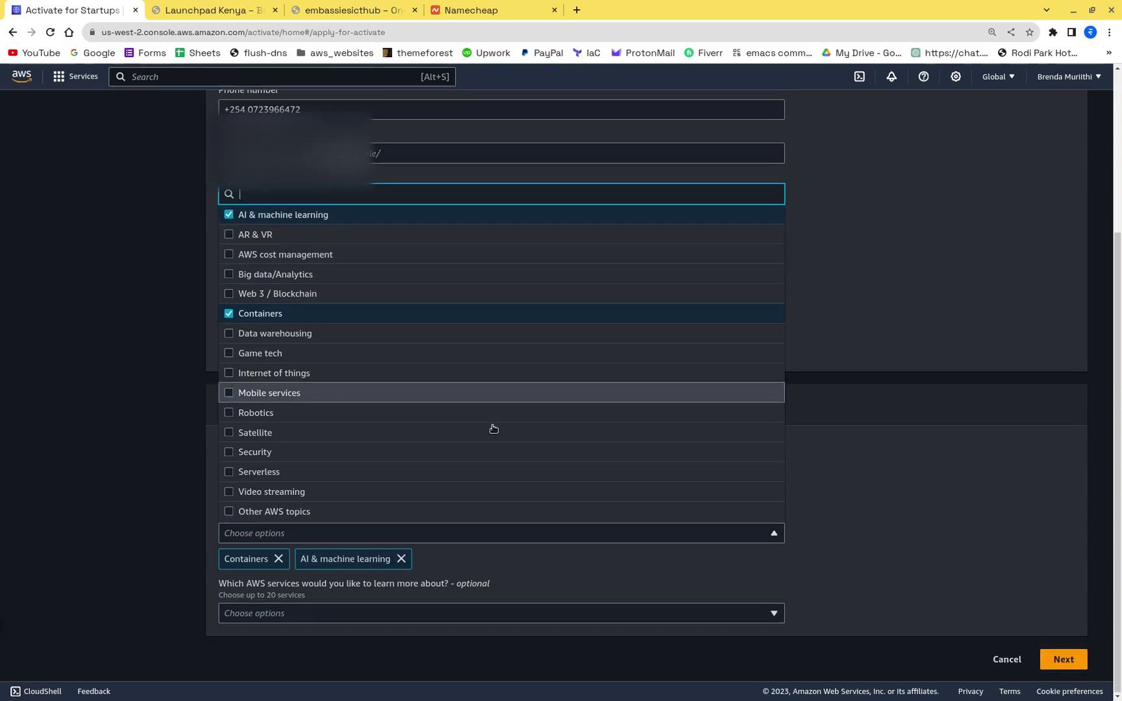
left_click(262, 472)
left_click(264, 453)
left_click(943, 363)
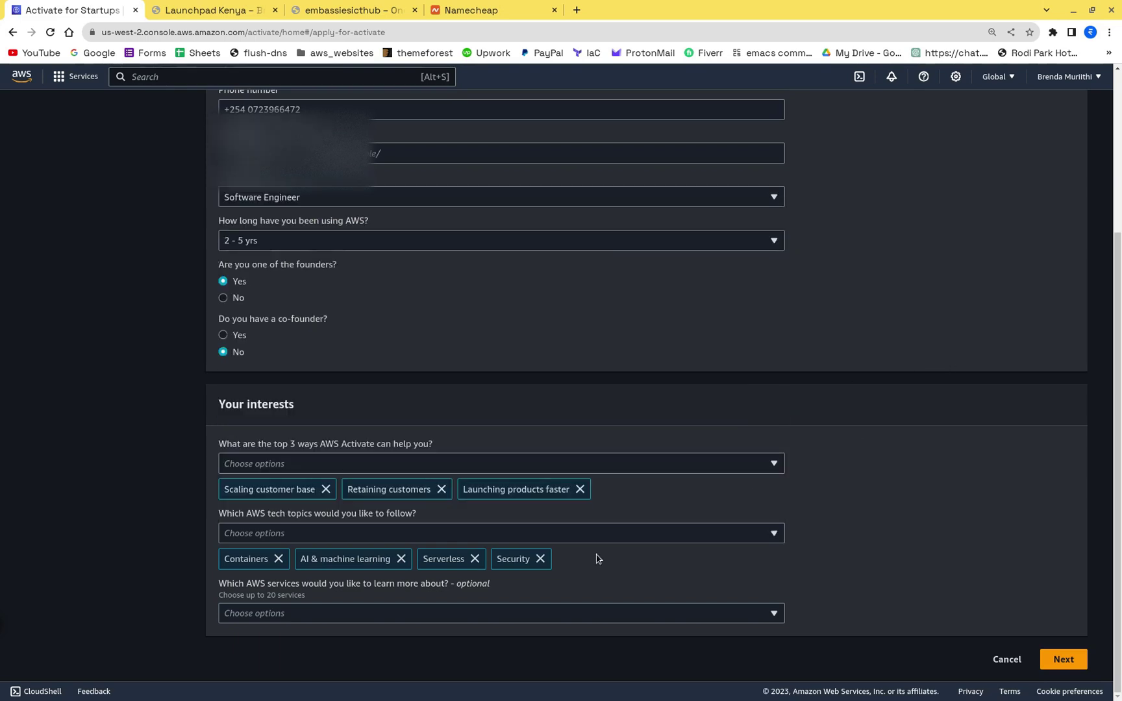
left_click(1062, 656)
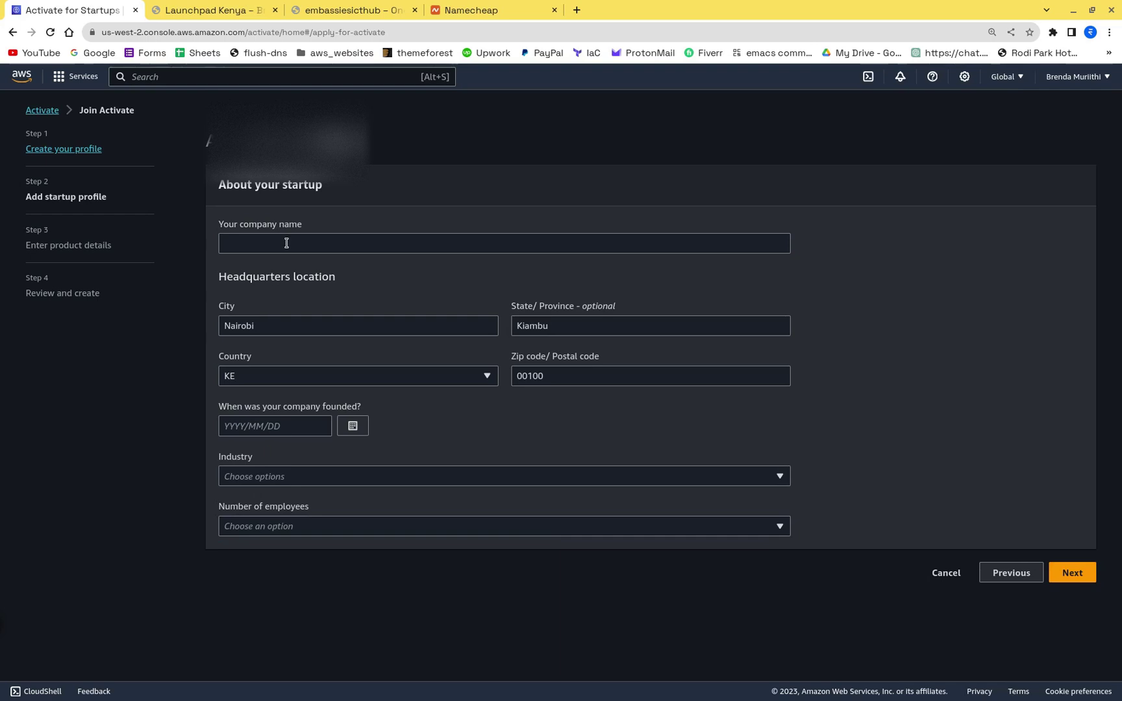
Step: Enter EMBASSIES ICT HUB as the company name after checking the company website tabs
left_click(286, 243)
left_click(214, 9)
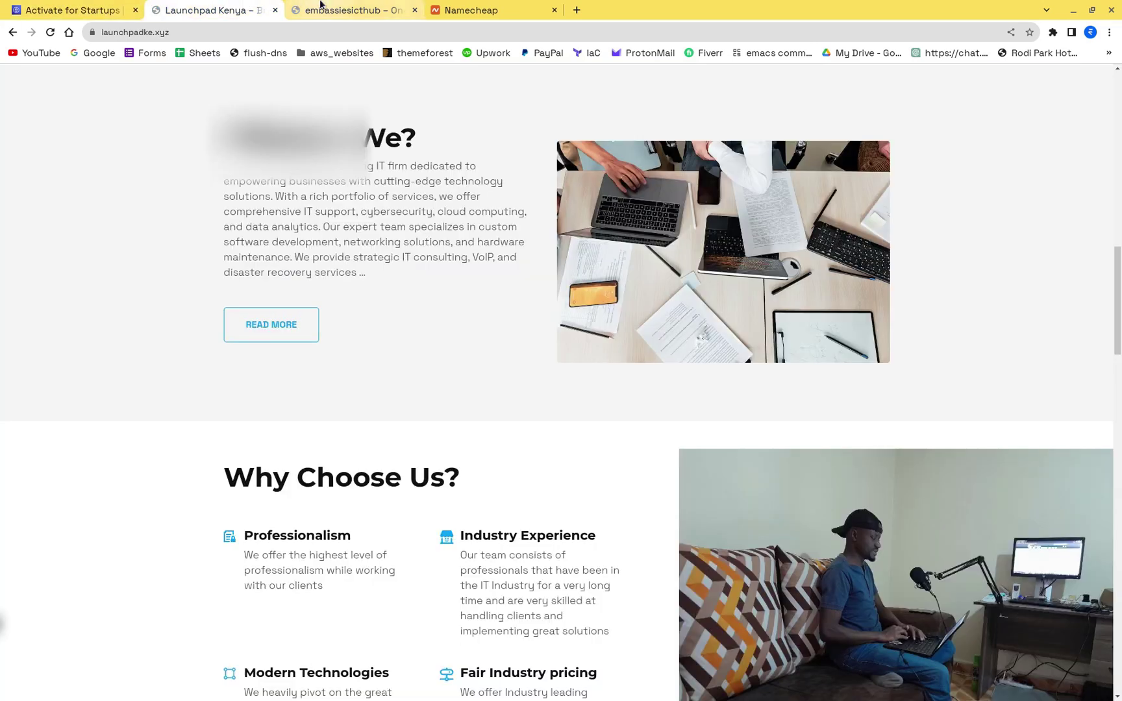
left_click(320, 8)
left_click(189, 7)
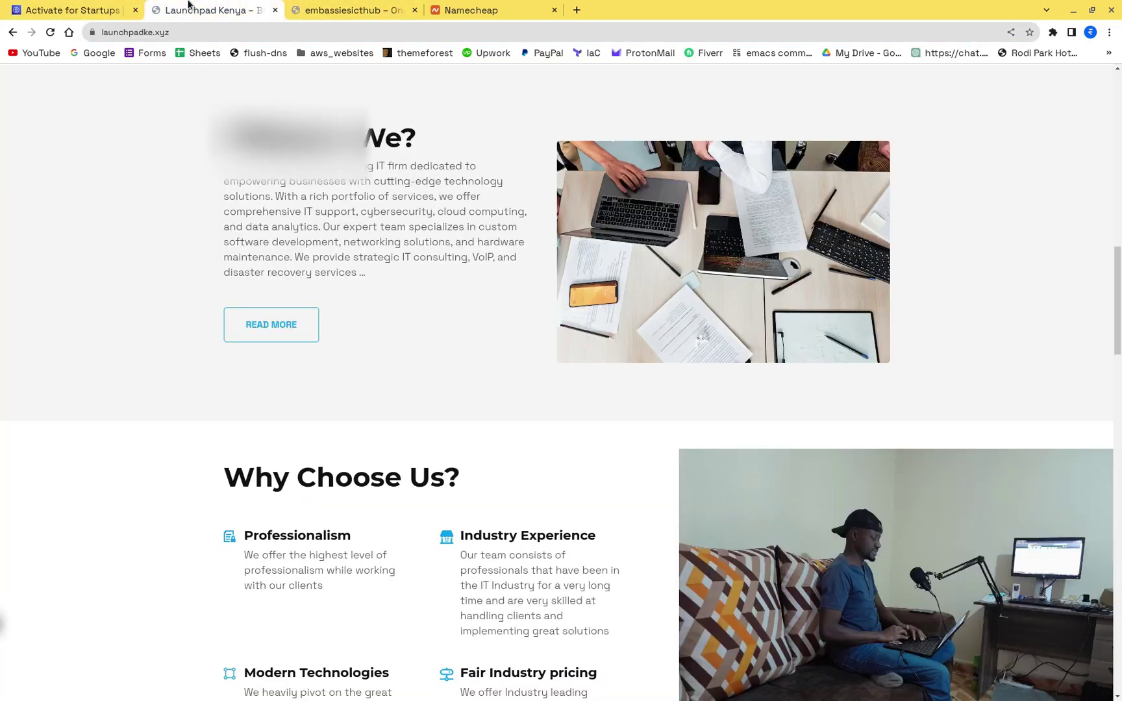
left_click(67, 7)
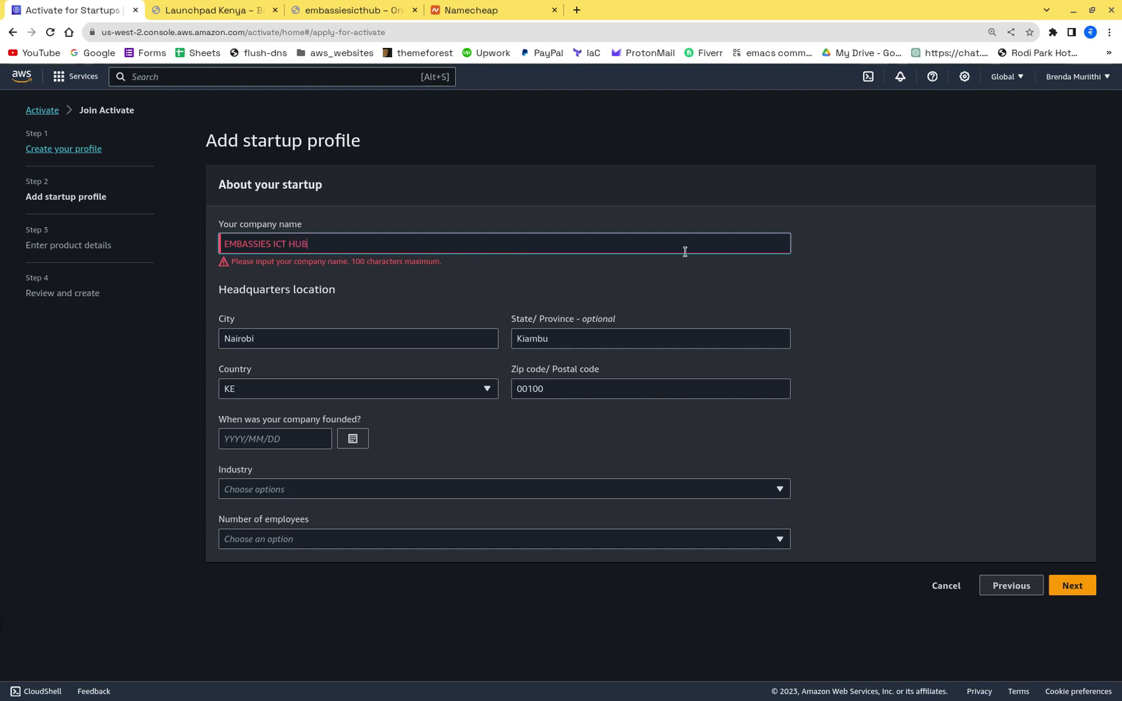
left_click(649, 231)
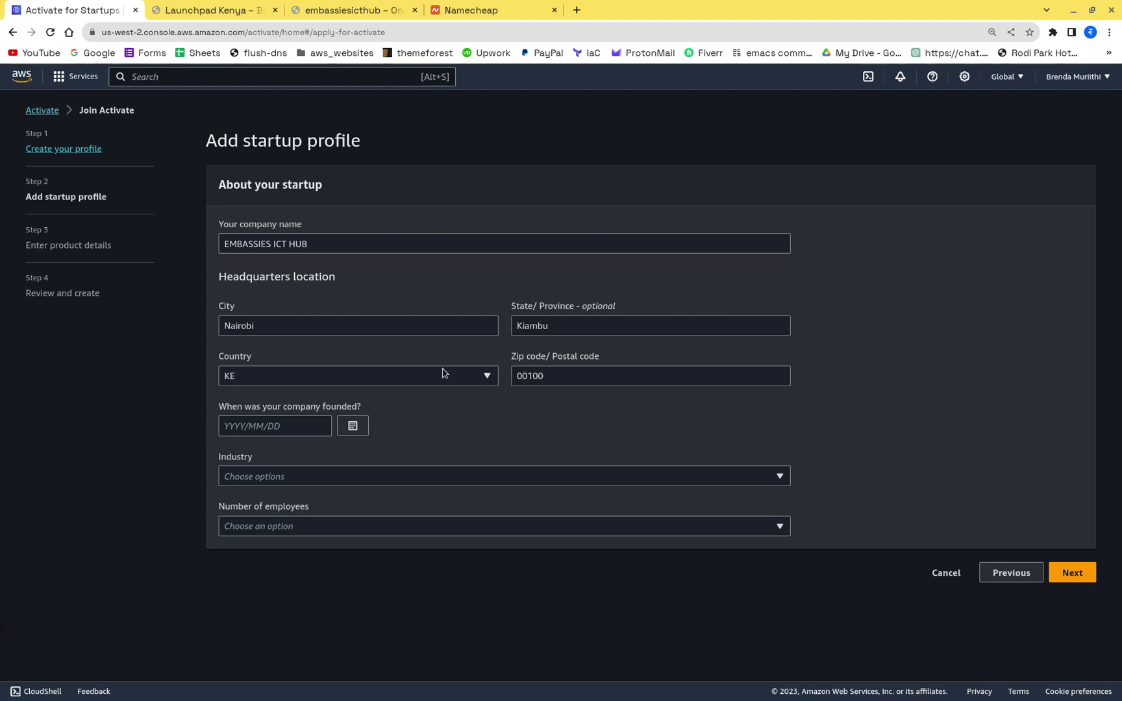
left_click(354, 426)
Step: Set the startup's founding date to 2023/03/03
left_click(233, 451)
left_click(234, 451)
left_click(234, 451)
left_click(233, 451)
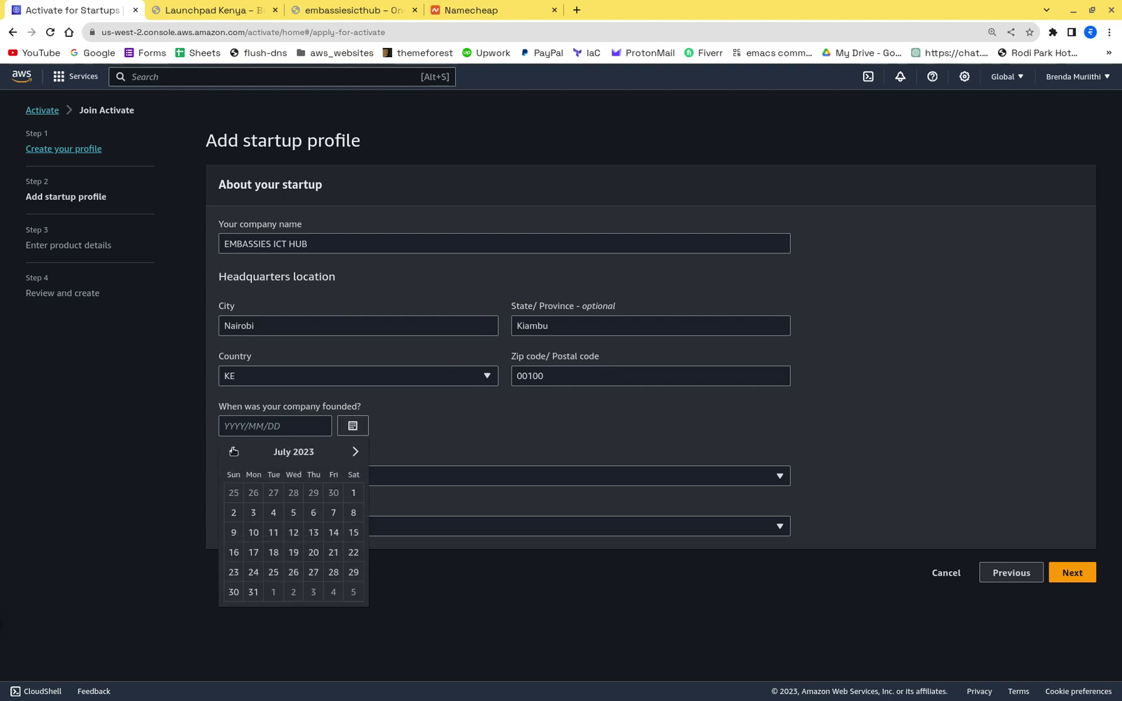
left_click(356, 452)
left_click(355, 452)
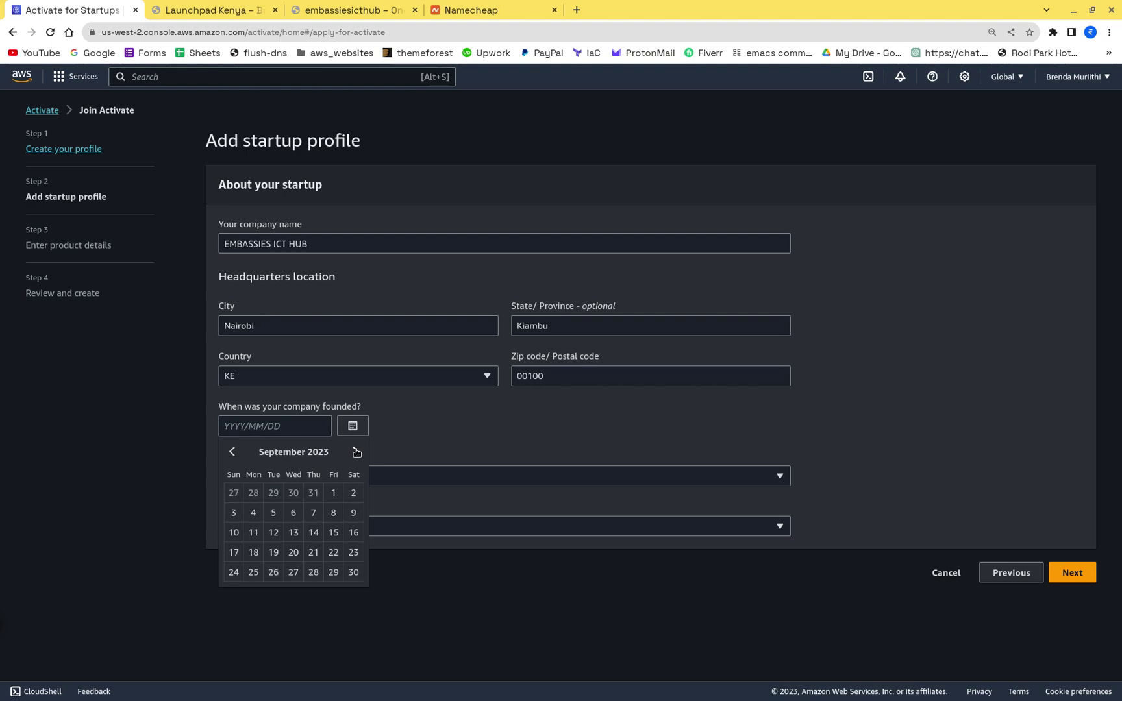
left_click(234, 451)
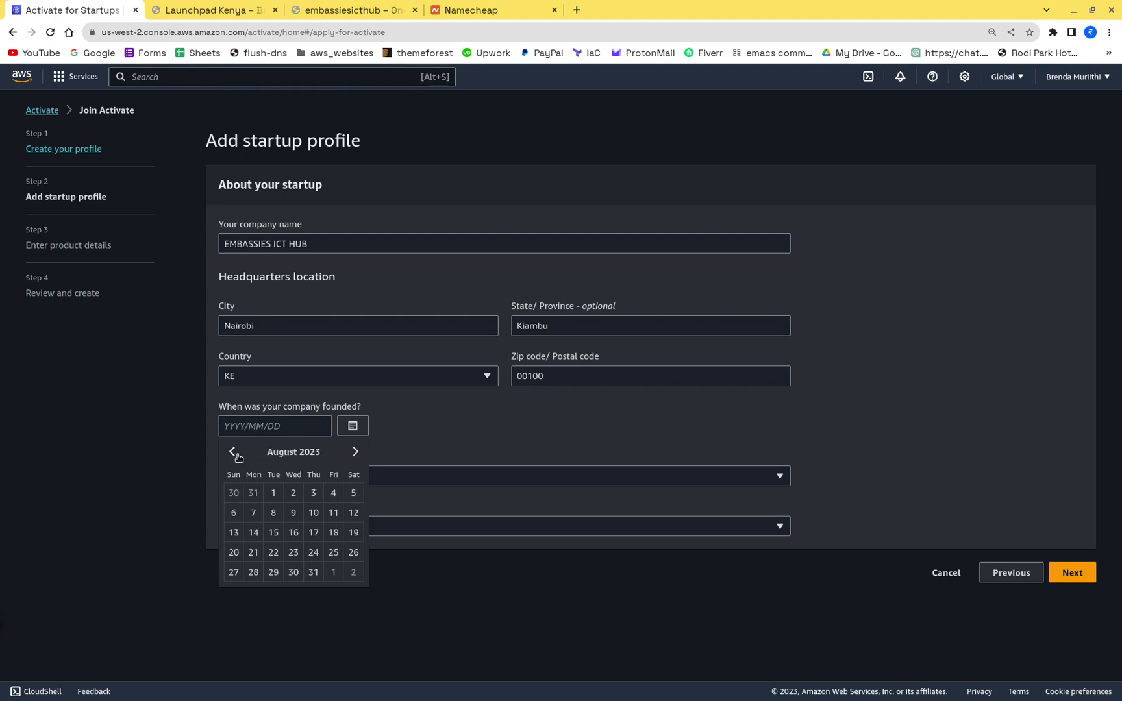
left_click(231, 454)
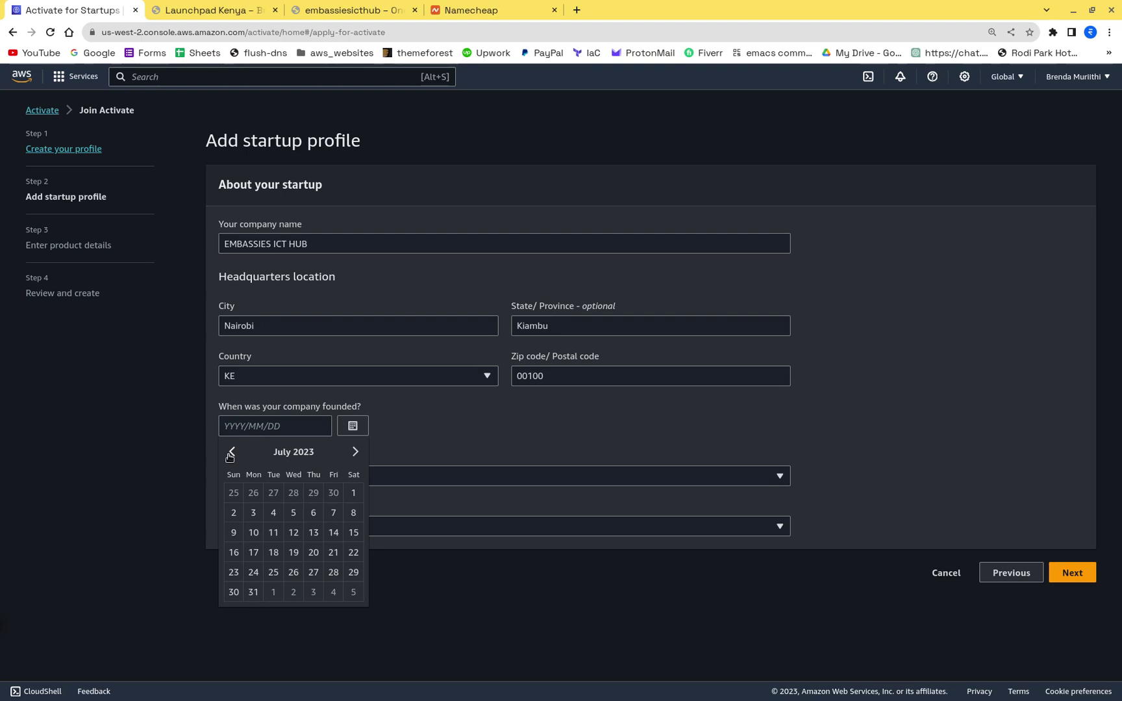
left_click(232, 454)
left_click(232, 454)
left_click(232, 454)
left_click(232, 454)
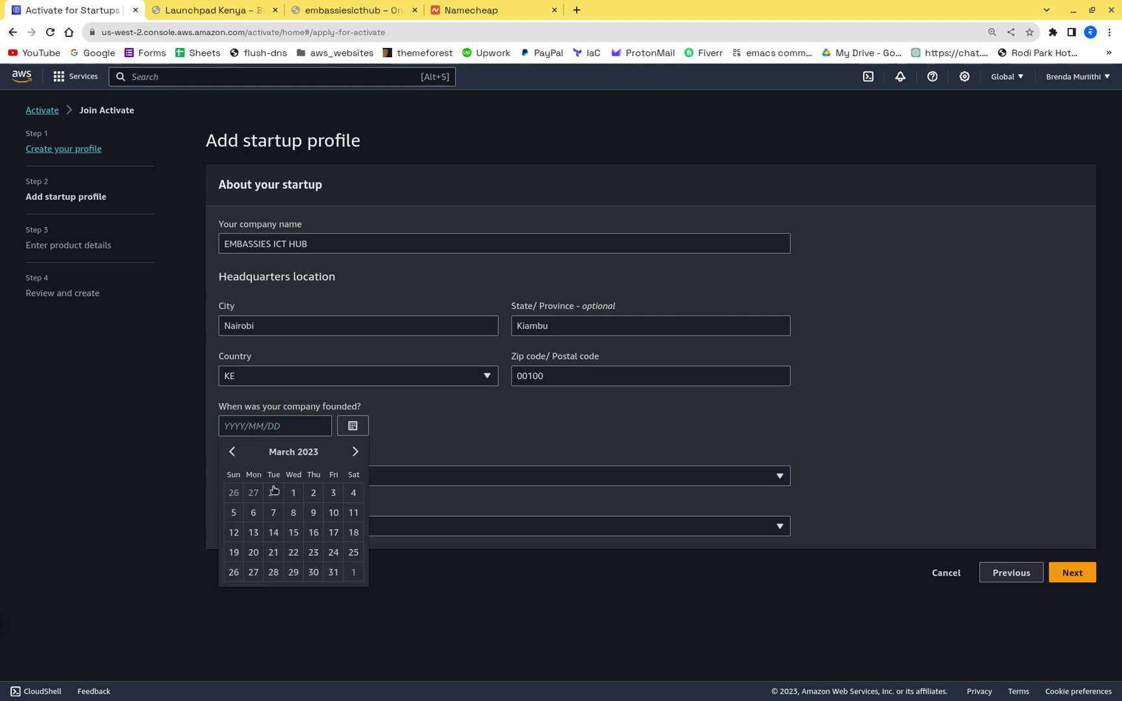
left_click(333, 495)
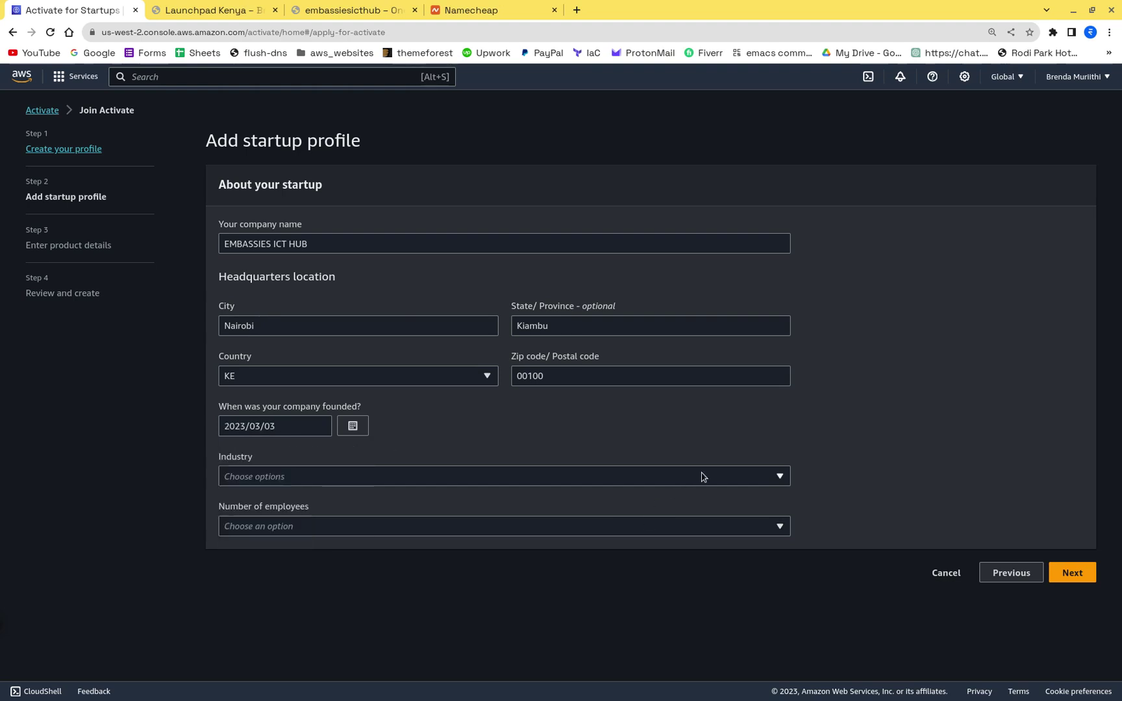
Step: Filter the industry list by 'IT' and add Website Building and Web Hosting
left_click(517, 477)
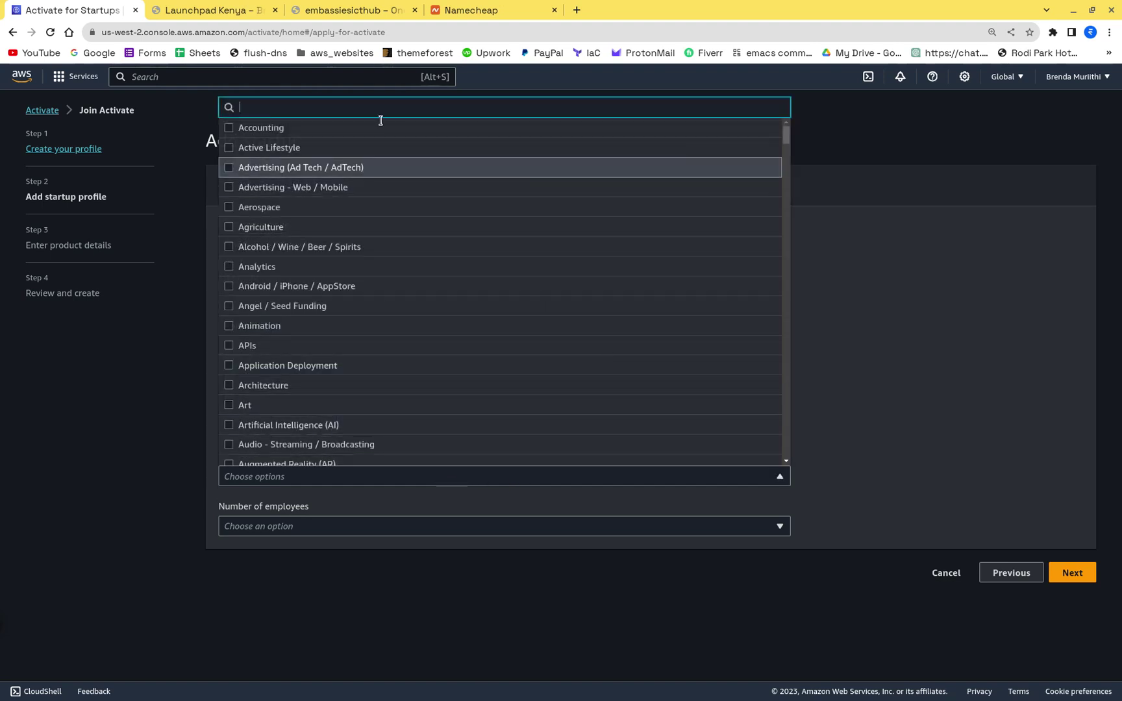
type("TECH")
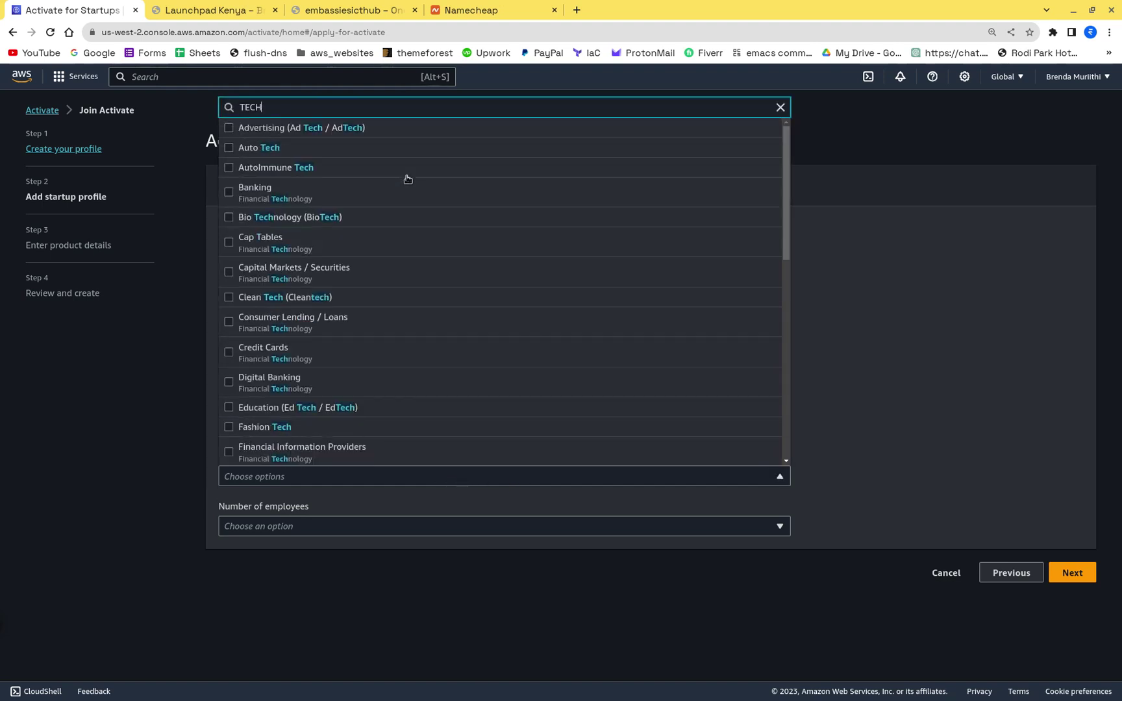
key("BackSpace")
key("BackSpace")
key("BackSpace")
key("BackSpace")
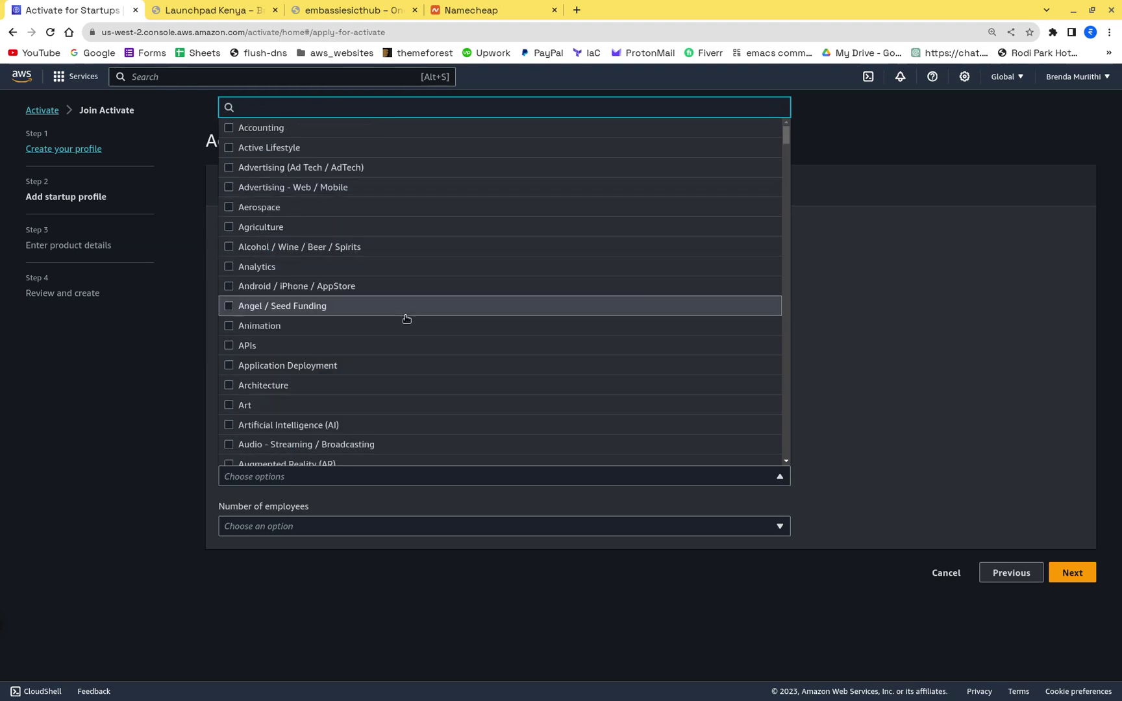
scroll(406, 319, "down", 4)
scroll(406, 319, "up", 4)
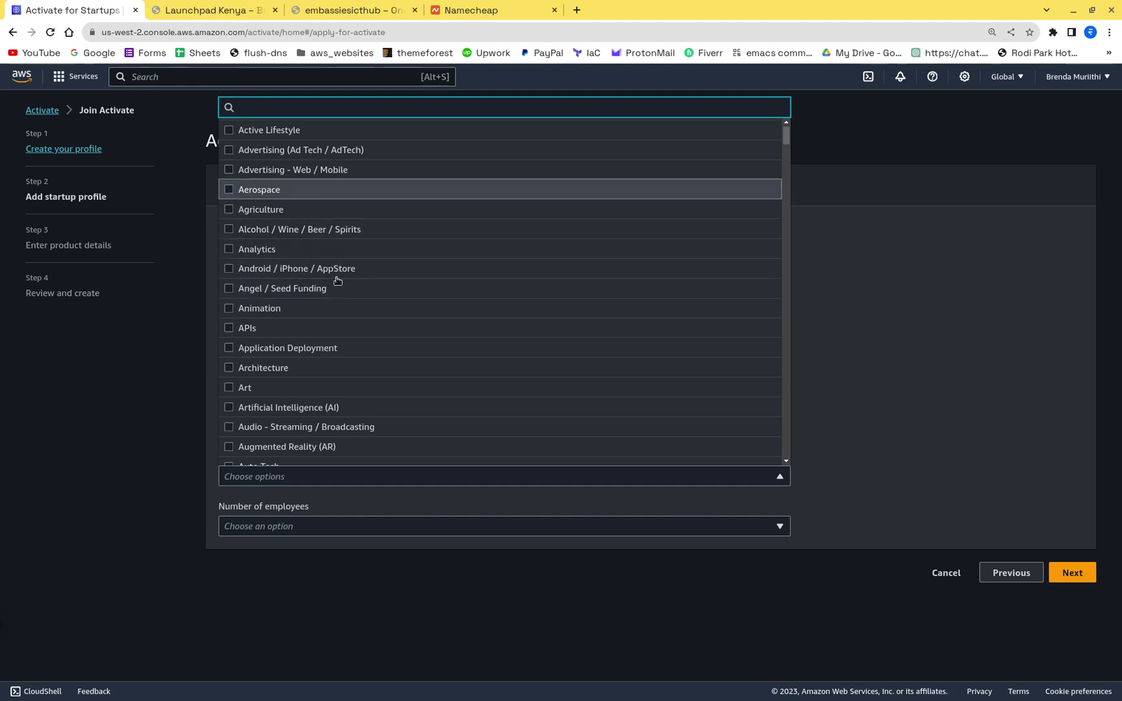
scroll(335, 271, "down", 3)
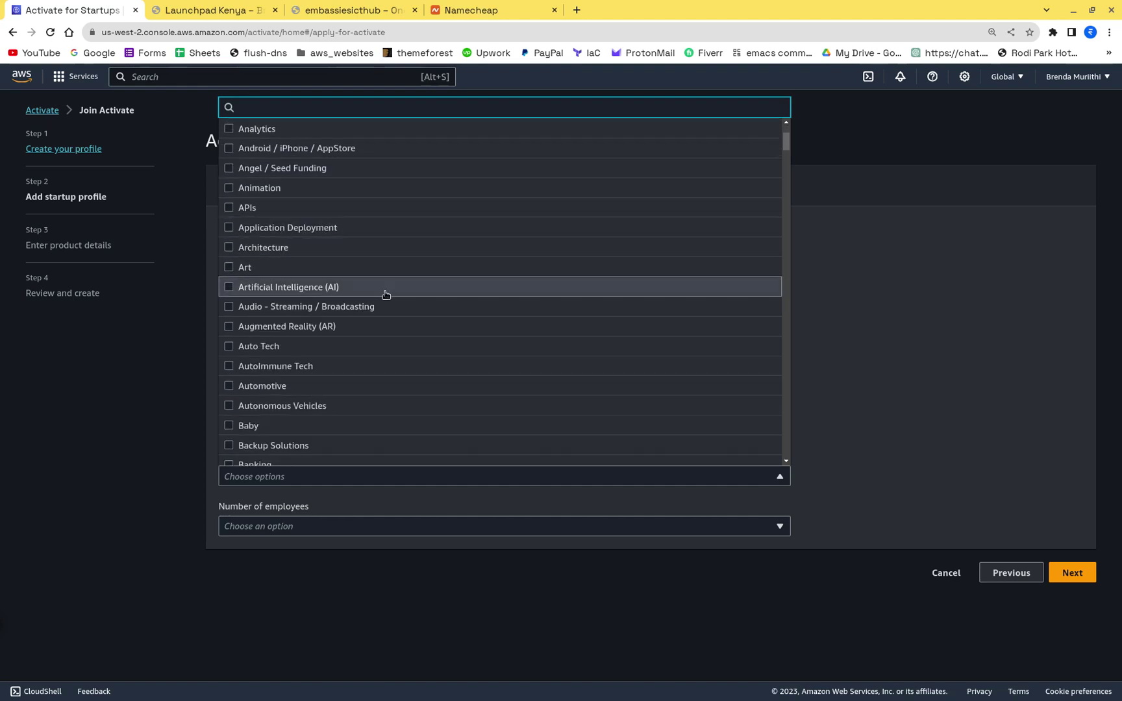
scroll(443, 338, "down", 10)
scroll(443, 339, "down", 10)
scroll(444, 339, "down", 5)
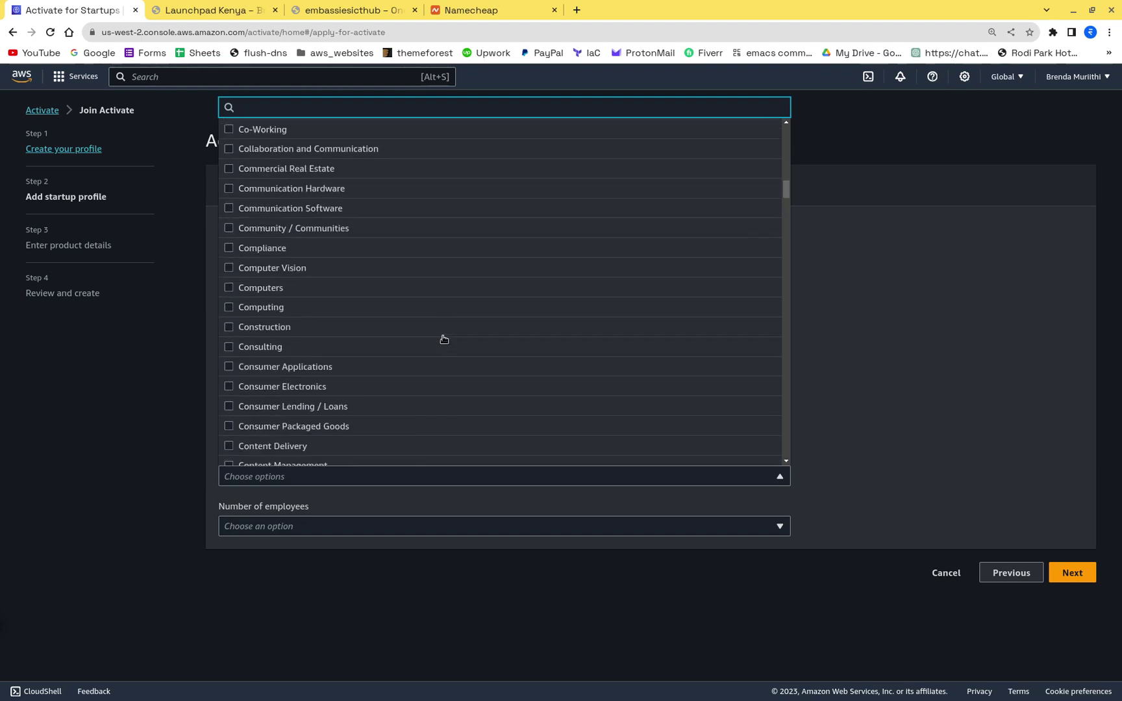
scroll(444, 339, "down", 2)
scroll(444, 338, "down", 5)
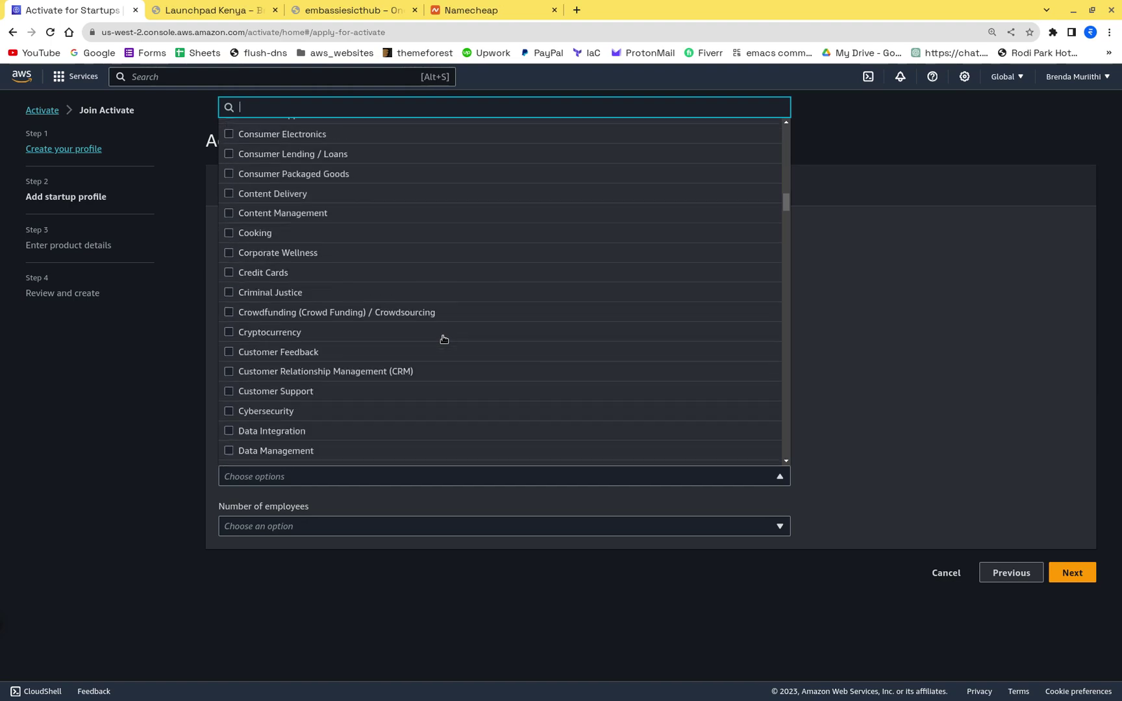
scroll(444, 338, "down", 12)
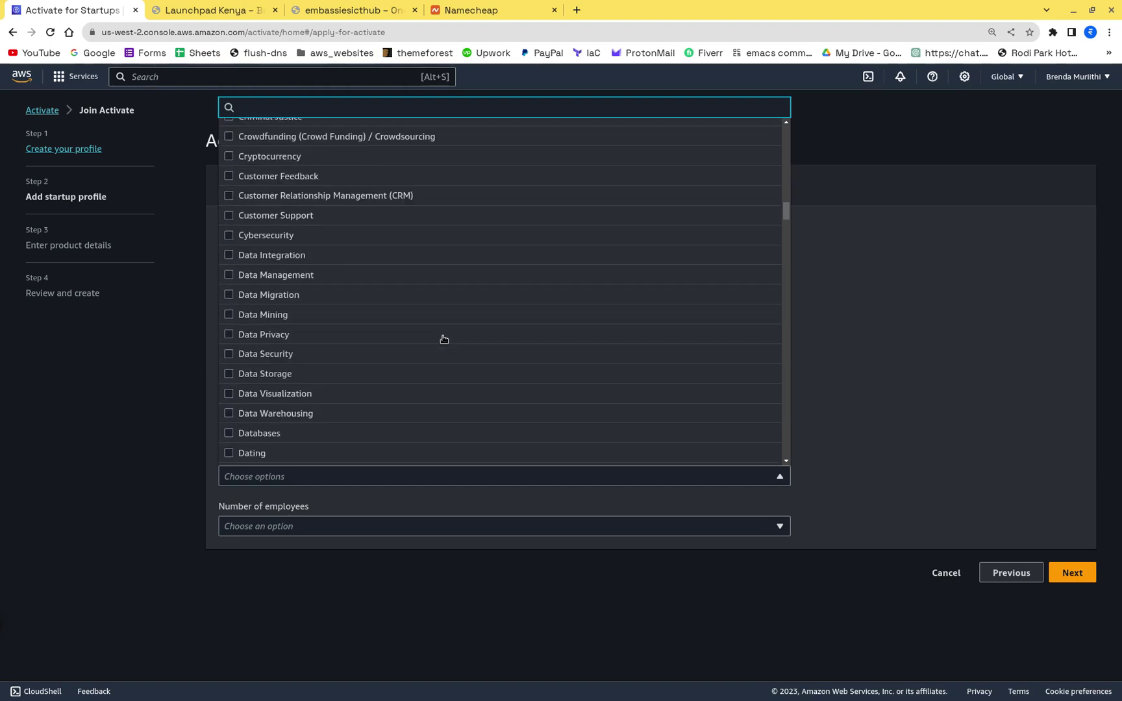
scroll(443, 338, "down", 1)
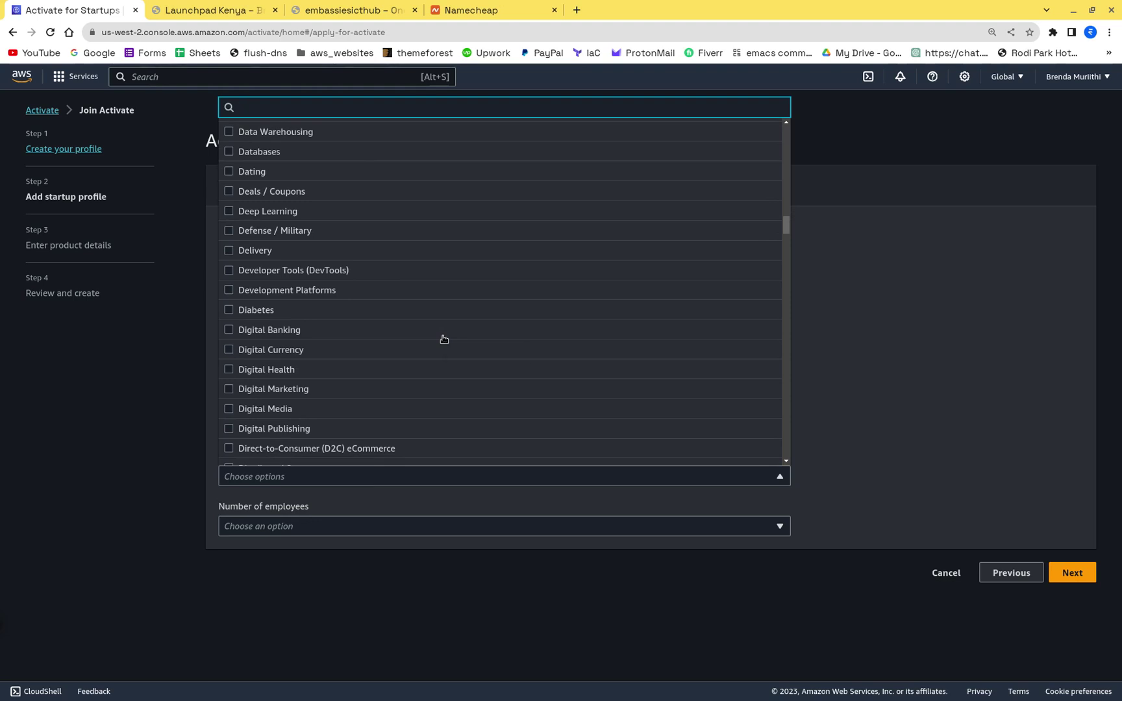
type("IT")
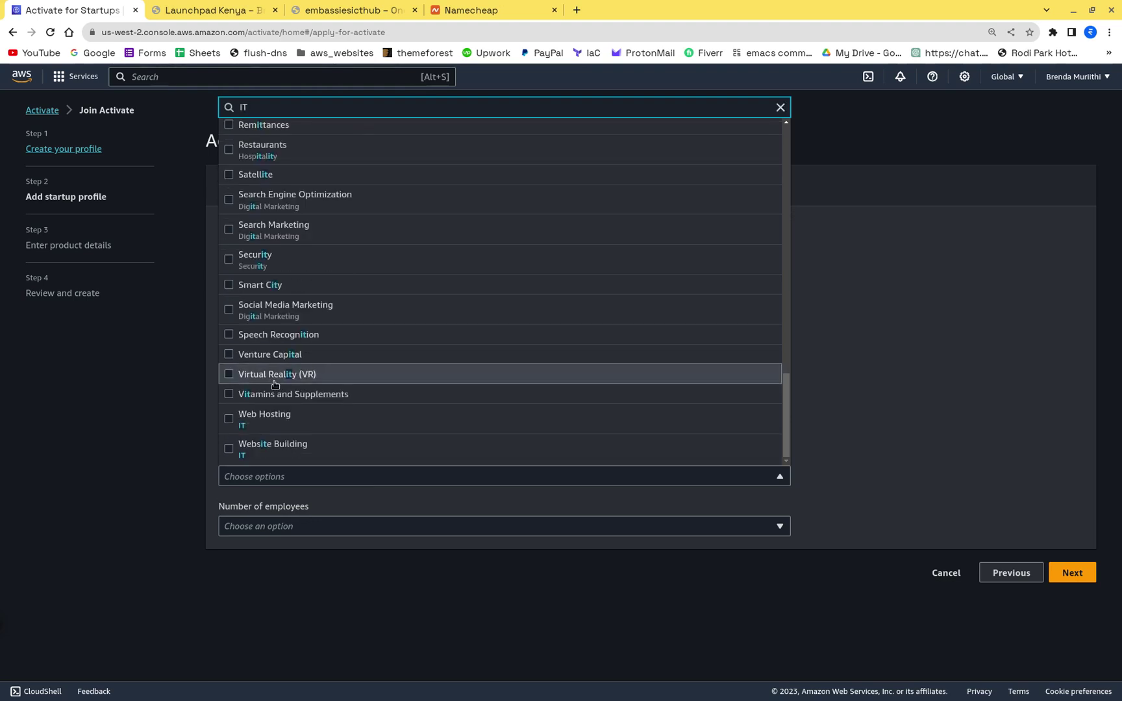
left_click(263, 447)
left_click(235, 419)
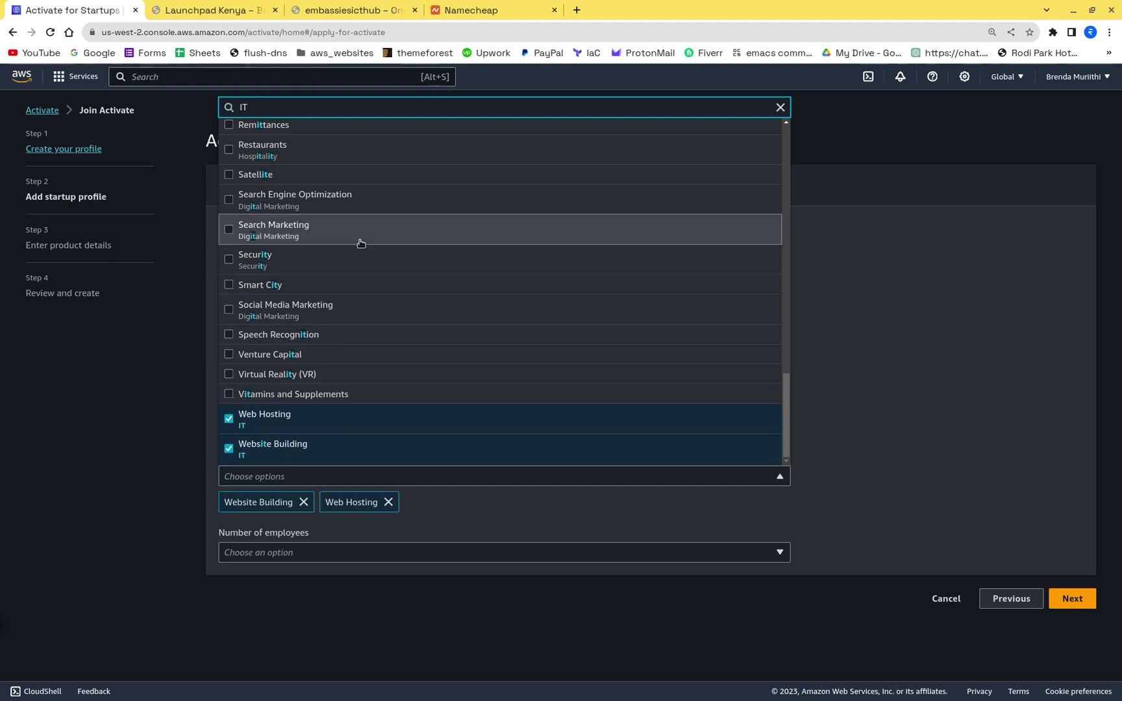
Step: Add Artificial Intelligence (AI) and Business Applications to the industries
key("BackSpace")
key("BackSpace")
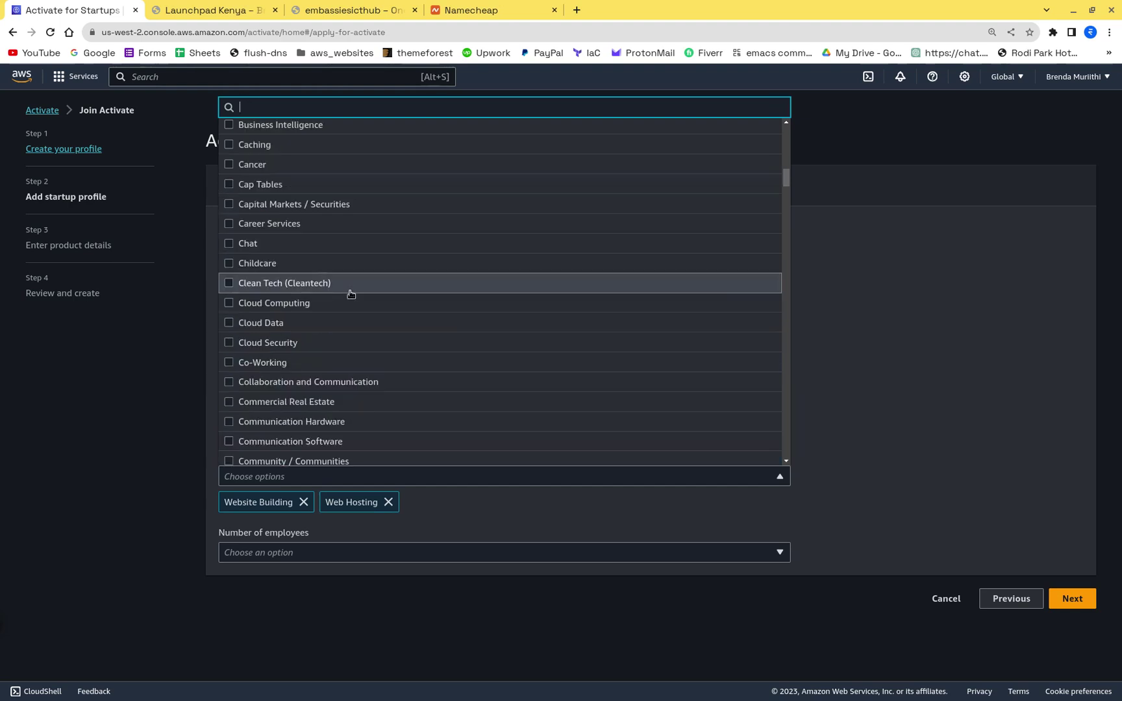
scroll(350, 295, "up", 9)
scroll(350, 296, "up", 5)
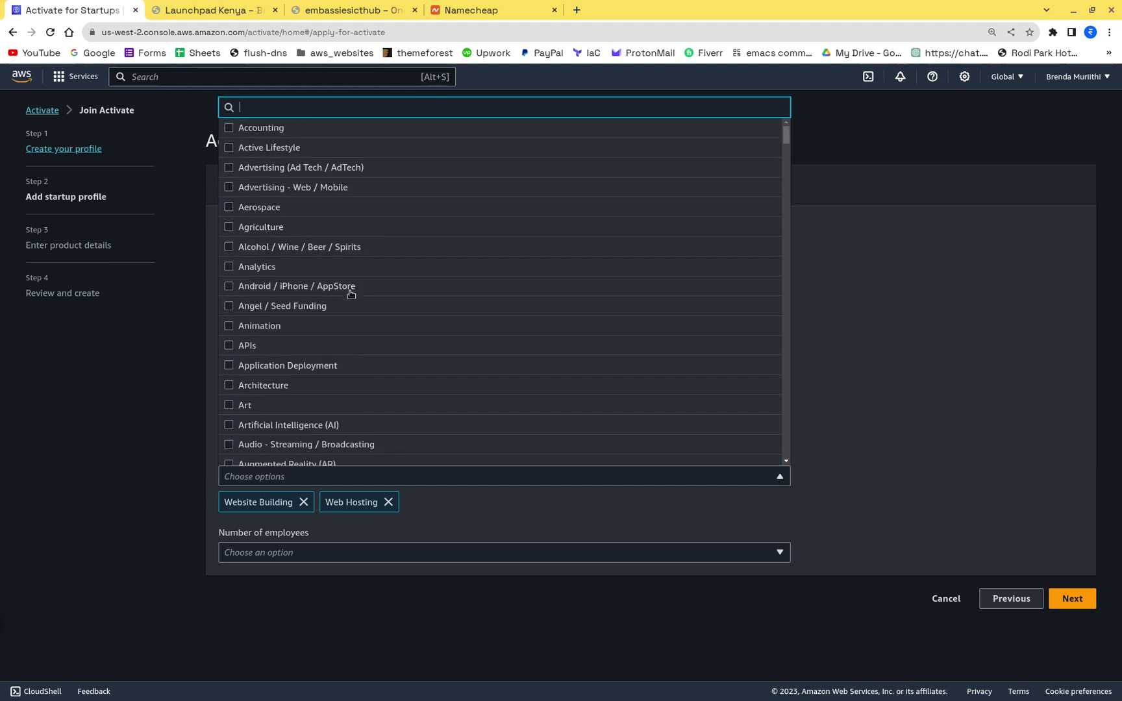
scroll(447, 248, "down", 2)
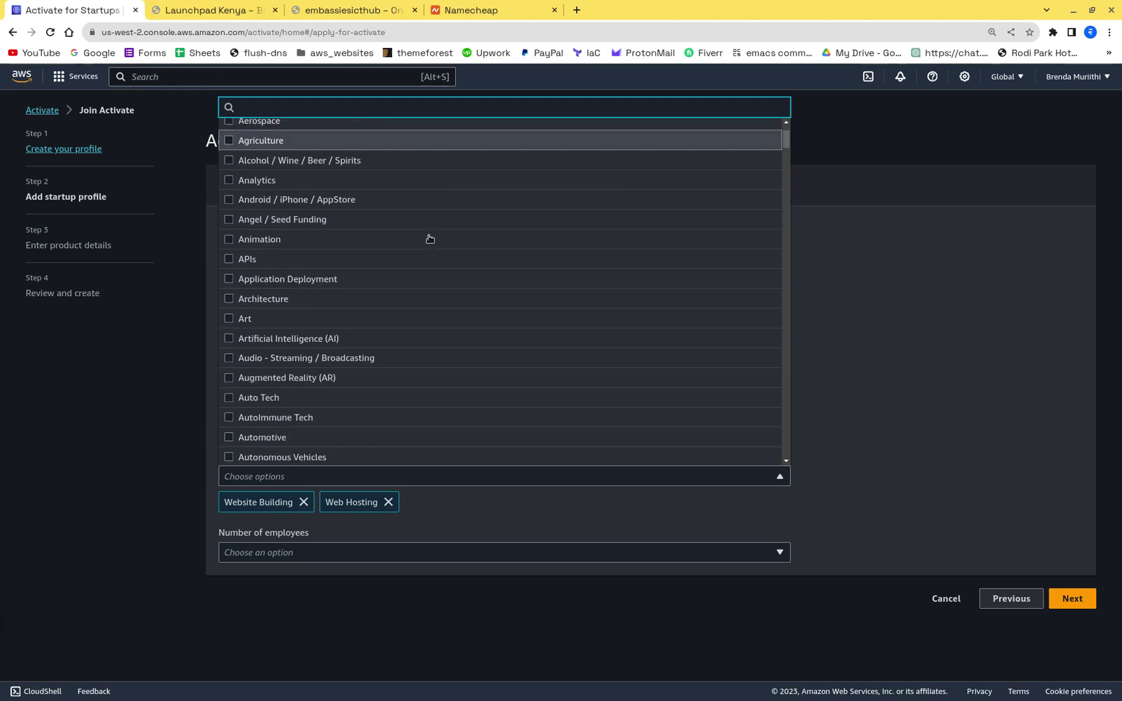
left_click(333, 337)
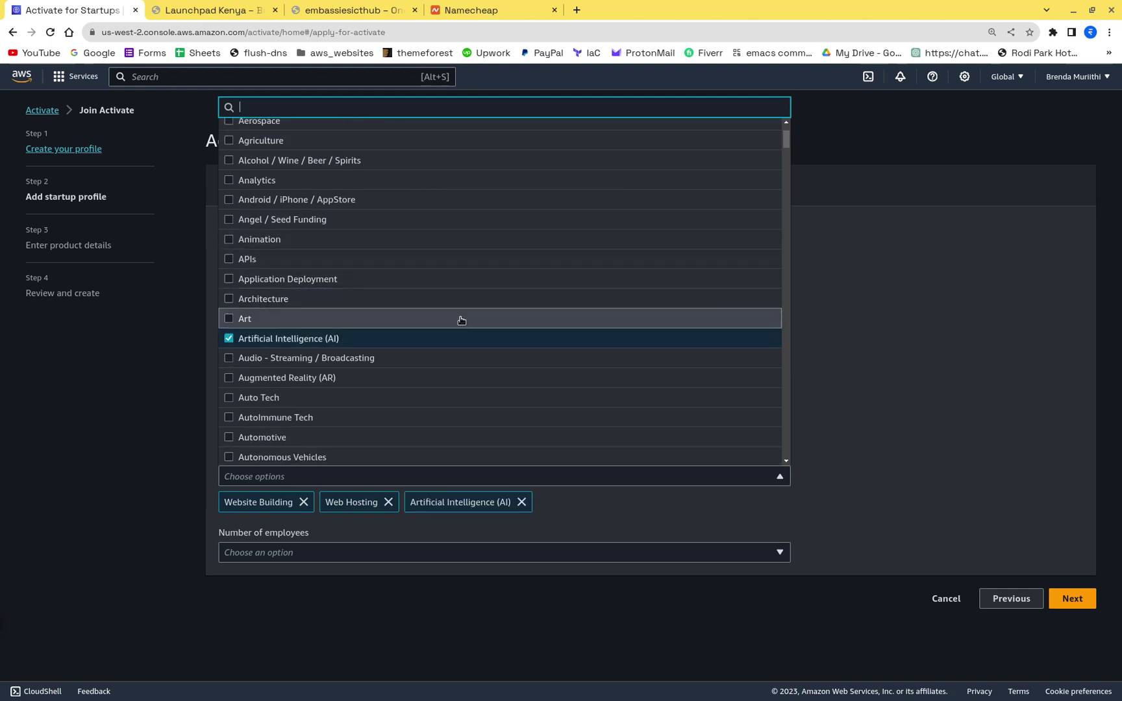
scroll(461, 318, "down", 3)
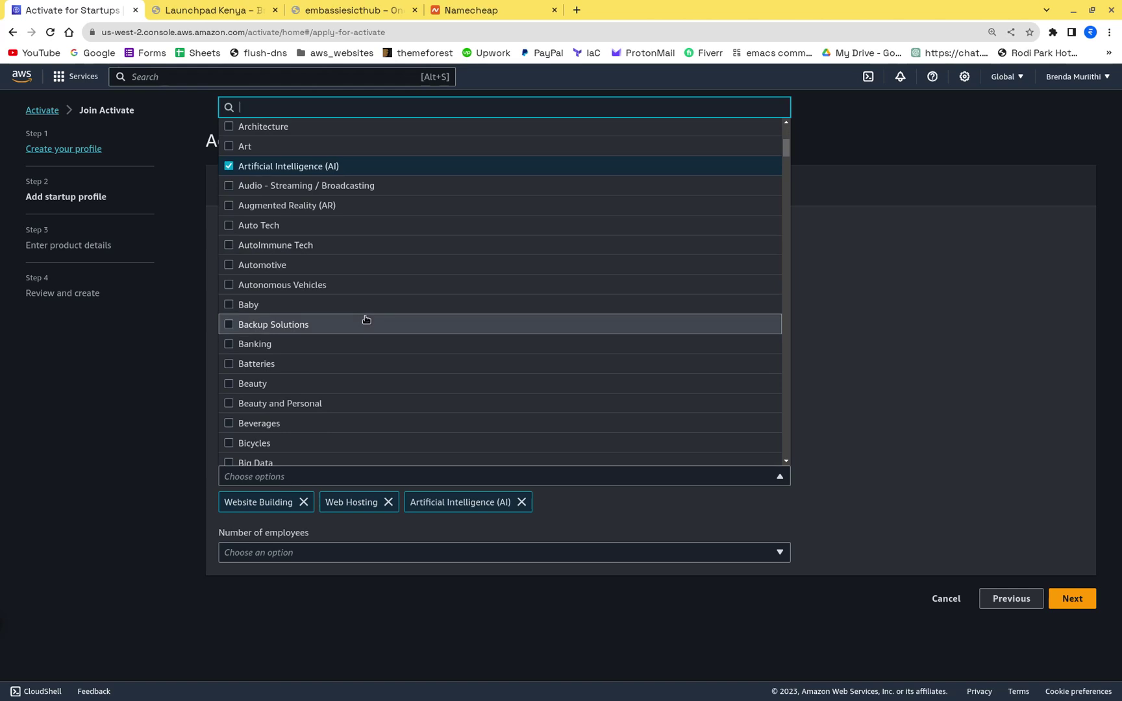
scroll(340, 336, "down", 4)
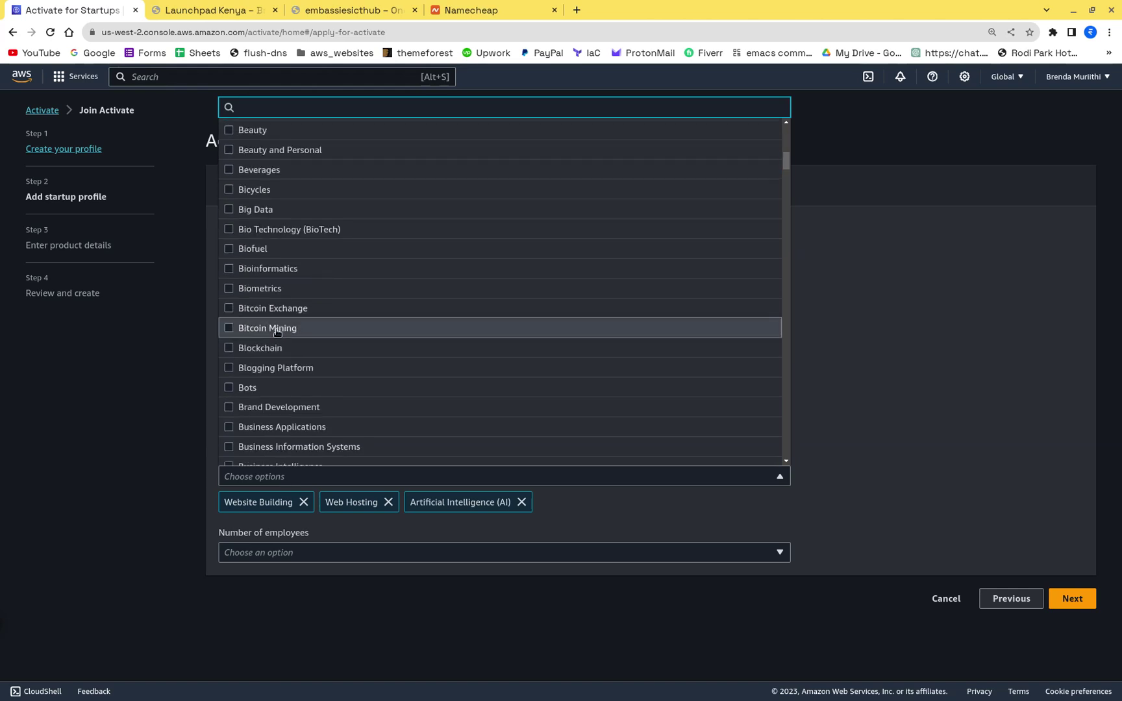
scroll(390, 396, "down", 3)
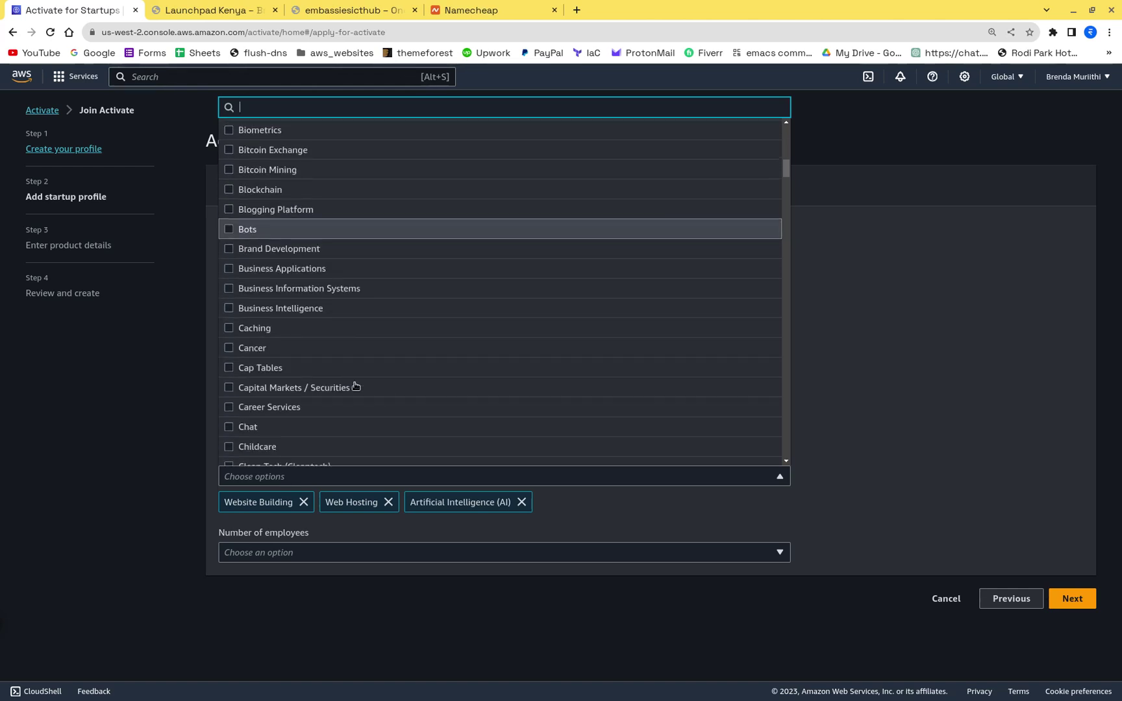
left_click(323, 266)
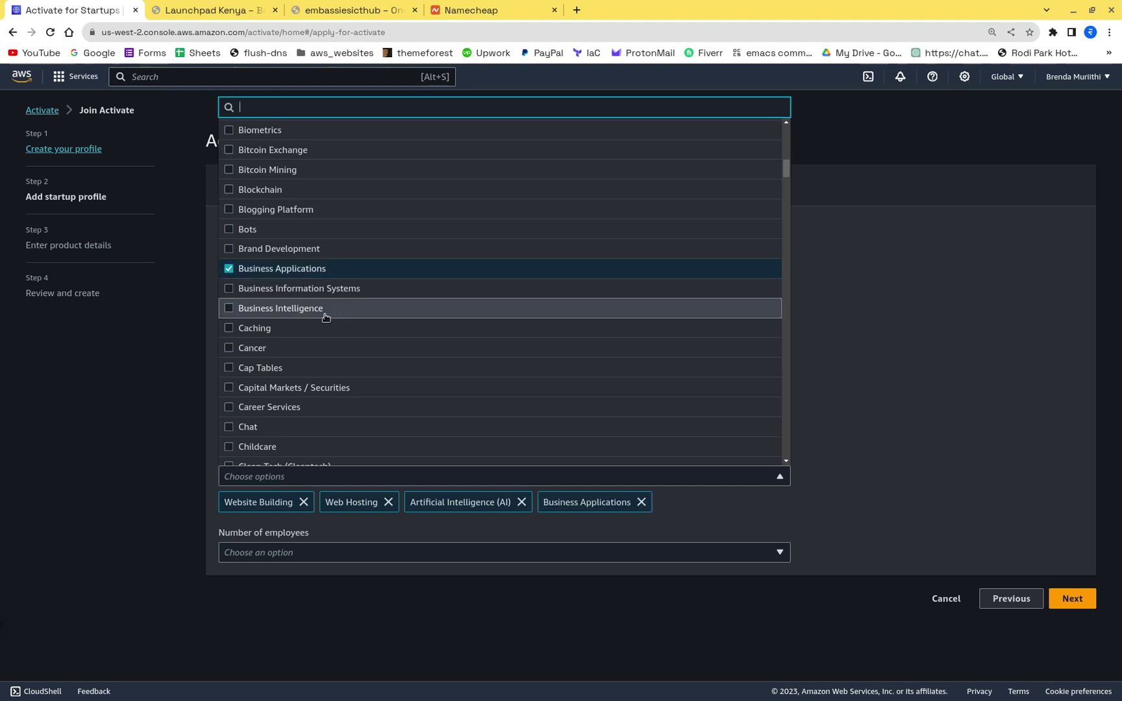
left_click(872, 333)
Step: Set the number of employees to 26 - 50
left_click(303, 555)
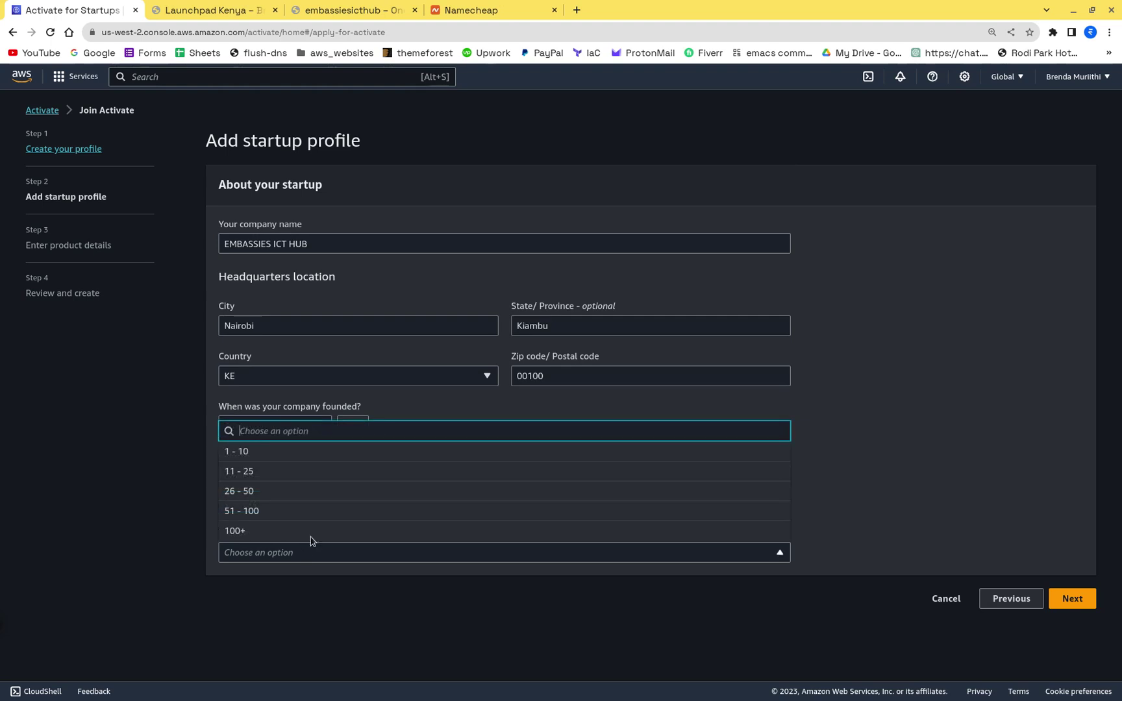
left_click(255, 493)
left_click(258, 553)
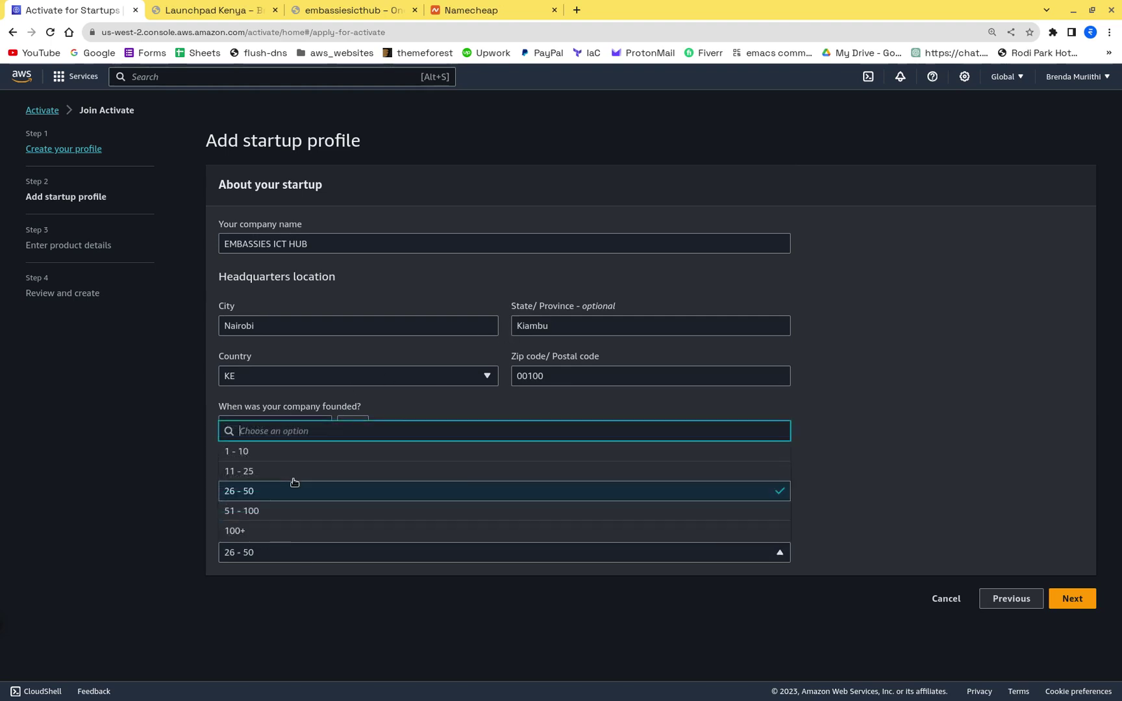
left_click(390, 497)
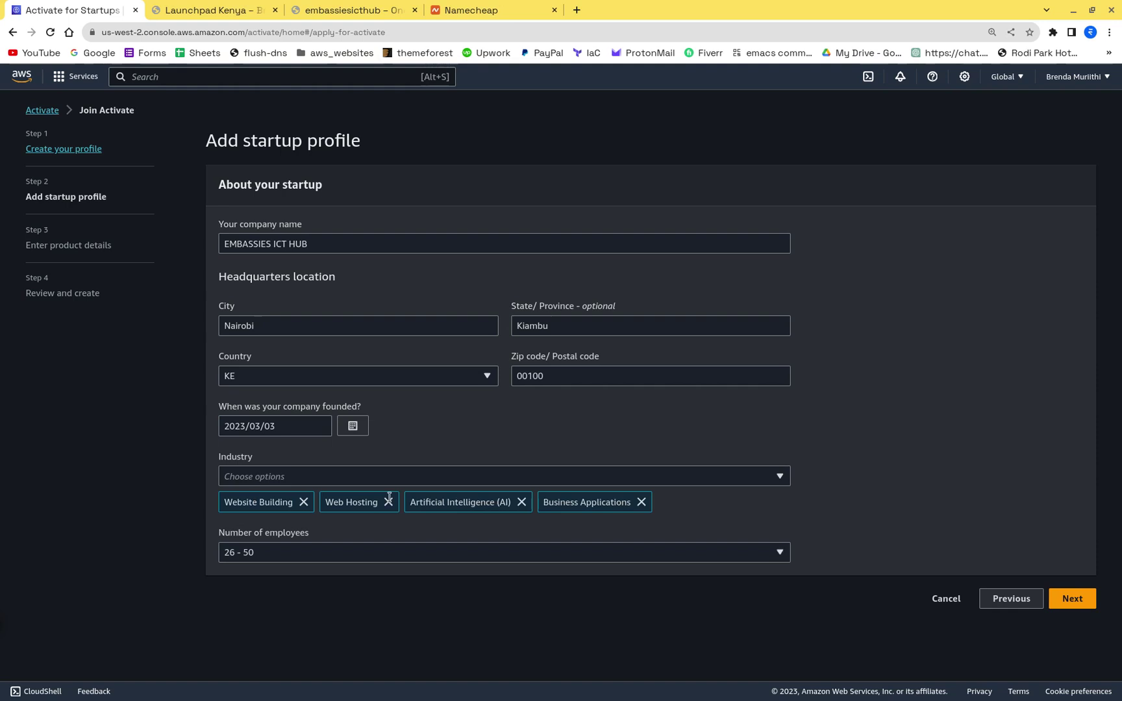
Step: Choose Consumers as target customers, Scaling as stage, and 'Yes, we are using AI/ML to improve our products'
left_click(1082, 603)
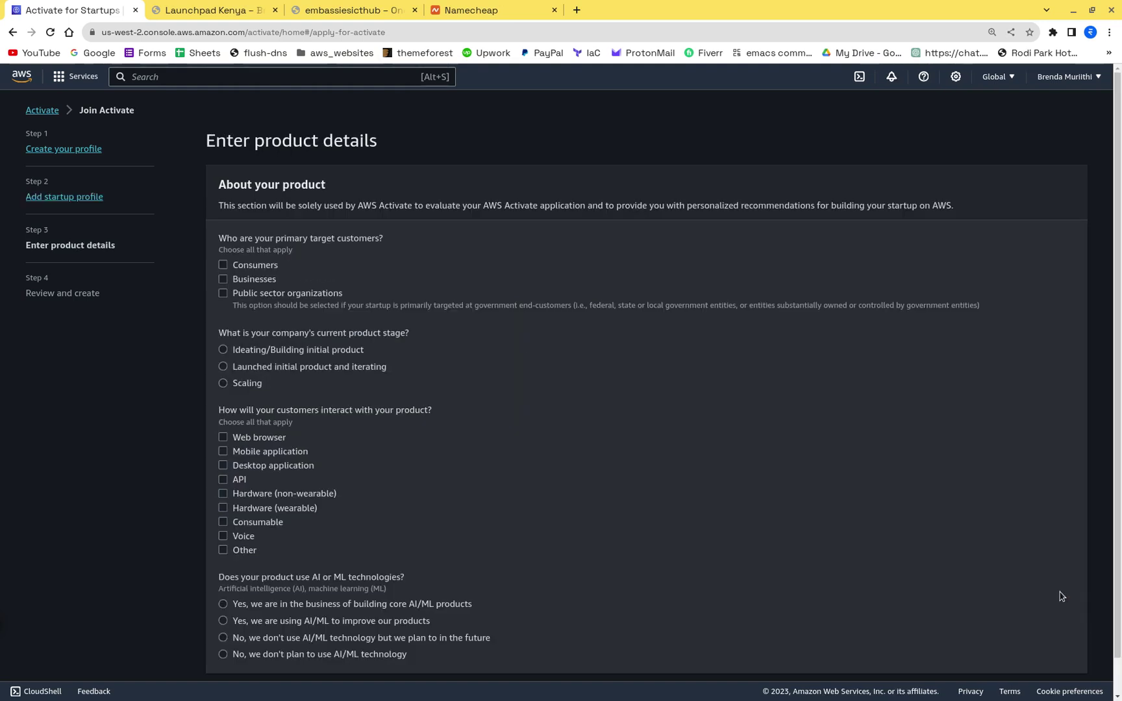
left_click(244, 270)
scroll(463, 283, "down", 1)
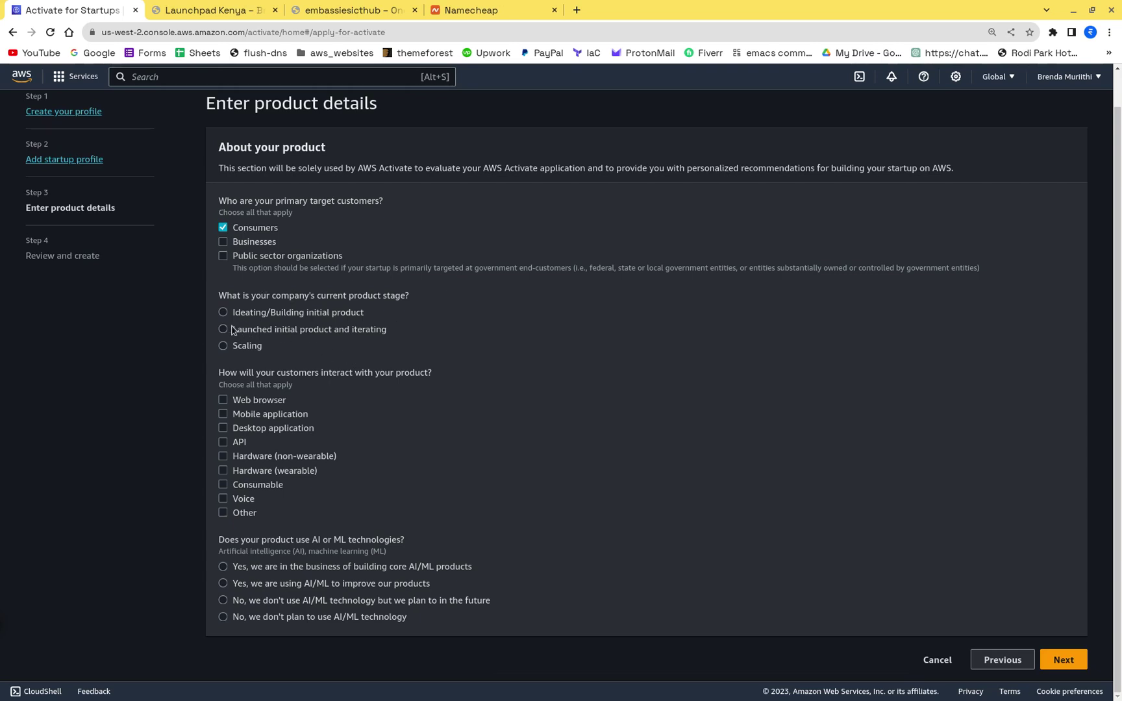
left_click(235, 349)
left_click(1072, 662)
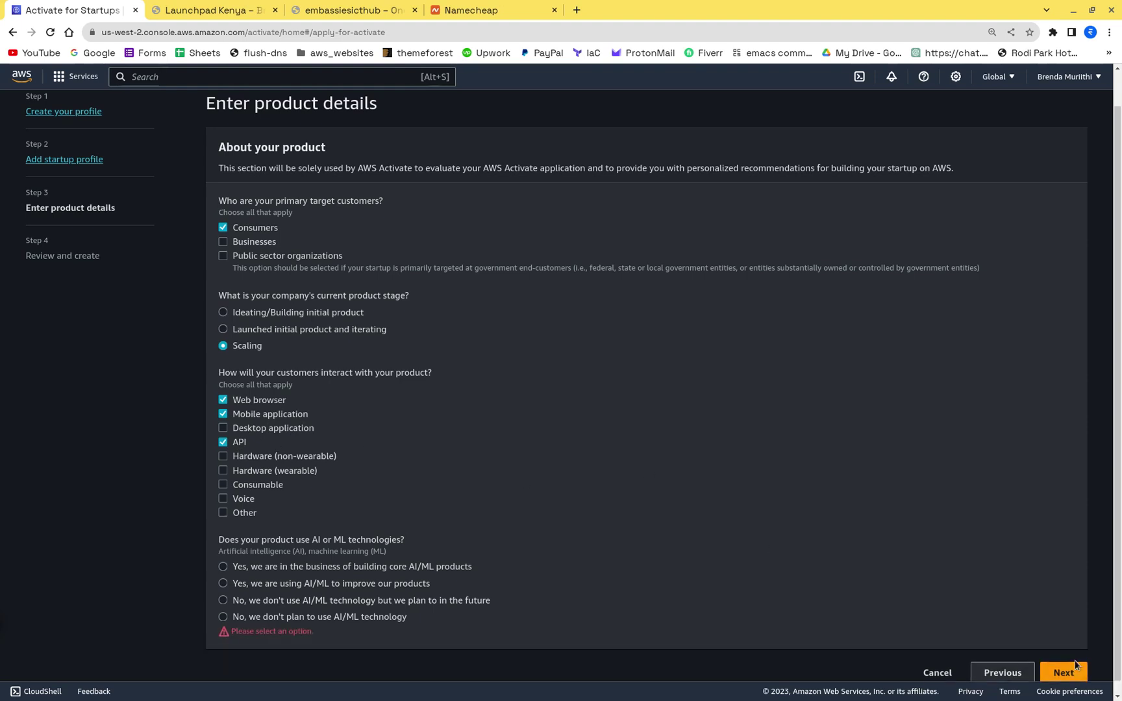
left_click(280, 584)
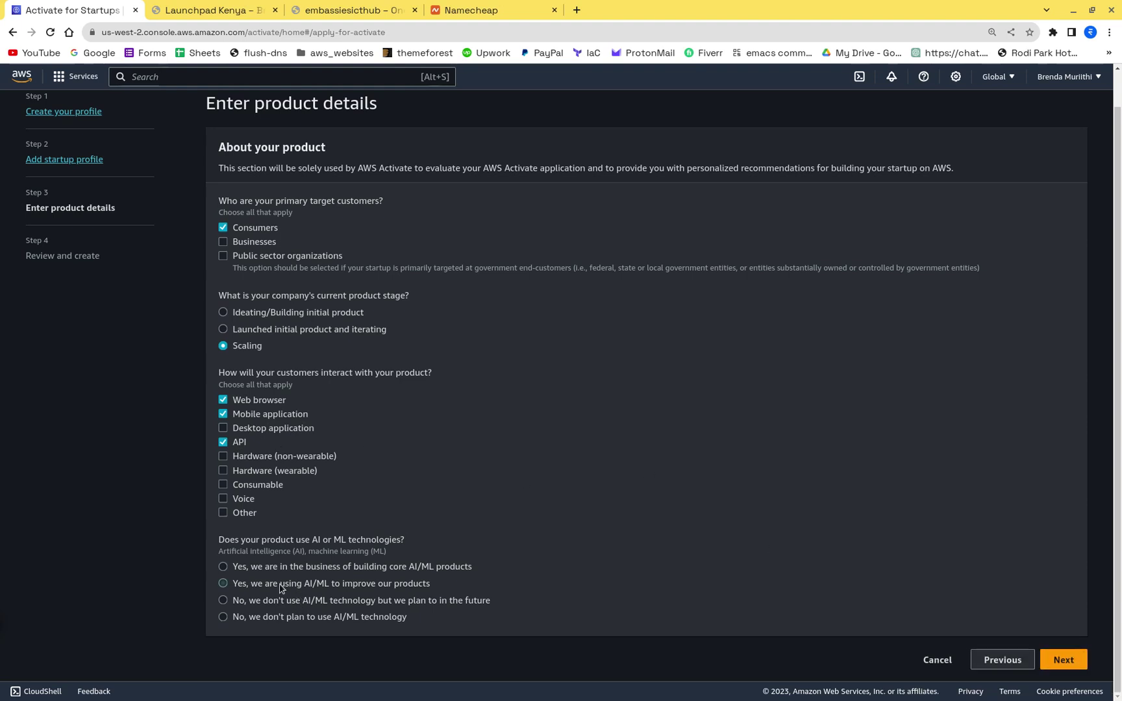
Step: Move to the Review and create page and create the AWS Activate account
left_click(1064, 659)
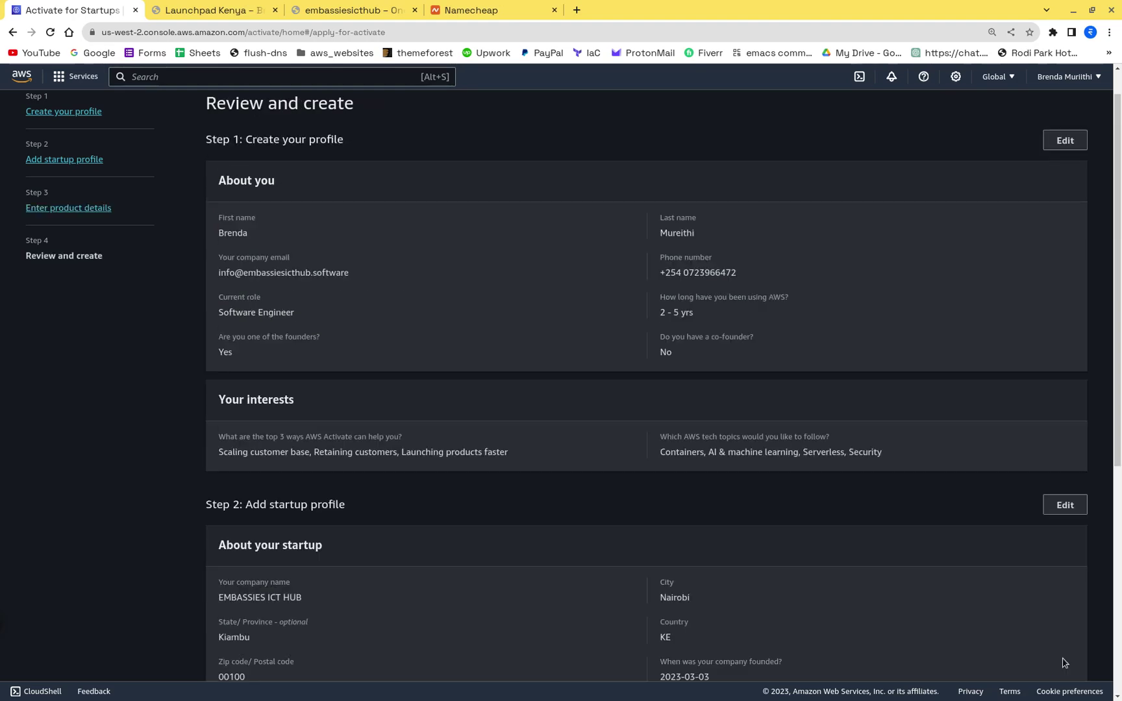
scroll(596, 455, "down", 5)
scroll(596, 456, "up", 8)
scroll(596, 456, "down", 7)
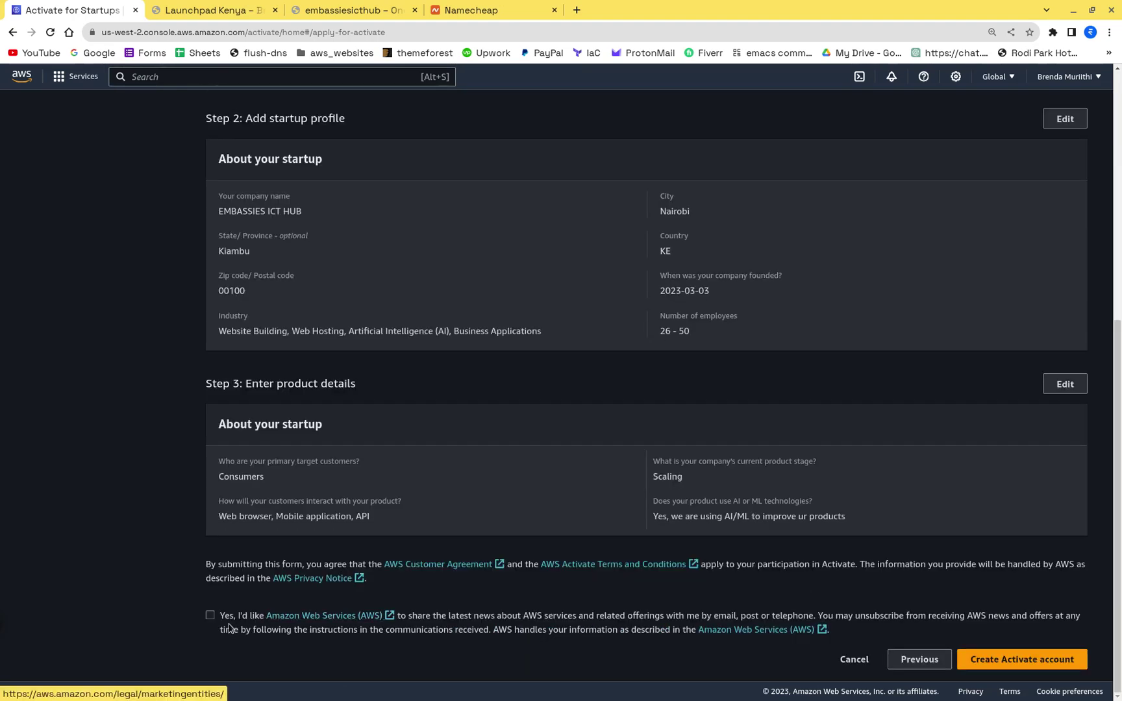
left_click(1011, 659)
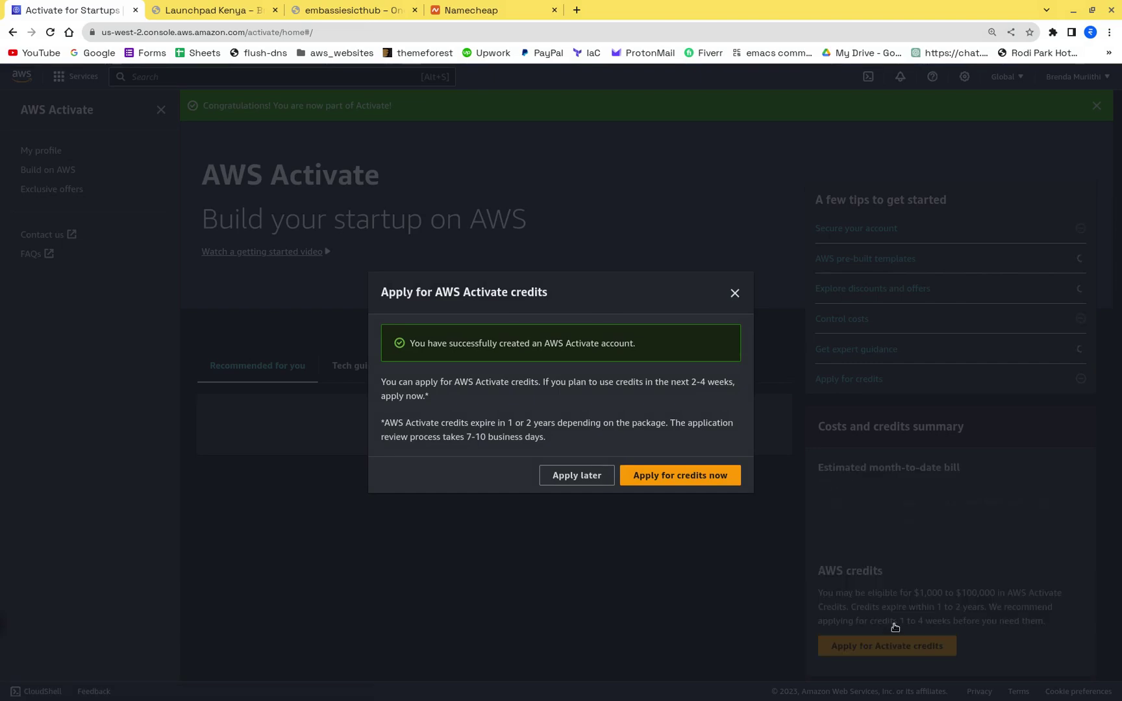
Step: Start the credits application and review the Founders ($1,000) and Portfolio (up to $100,000) packages
left_click(663, 481)
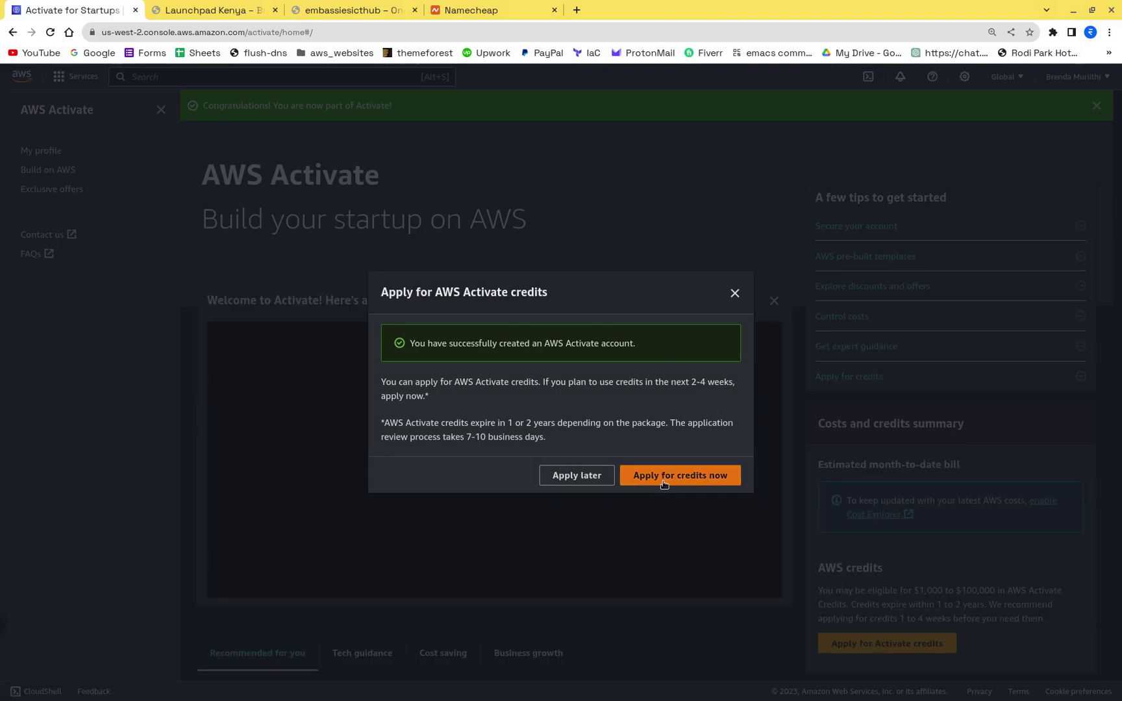
scroll(484, 246, "down", 4)
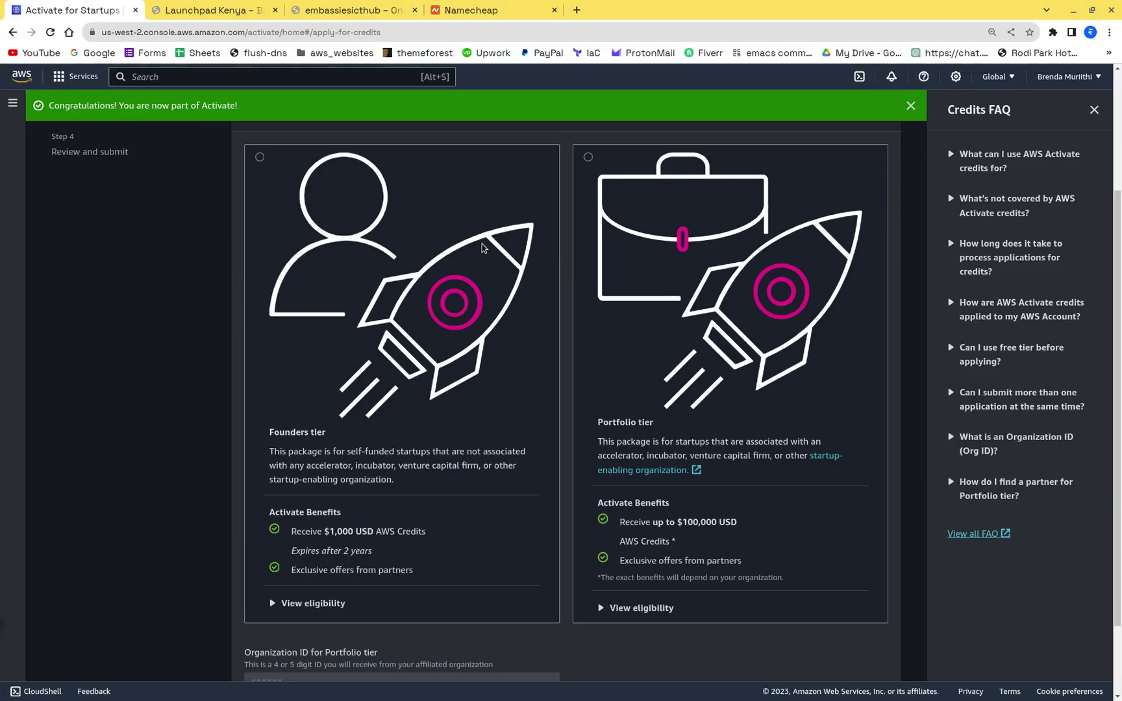
scroll(383, 307, "up", 3)
scroll(334, 327, "down", 3)
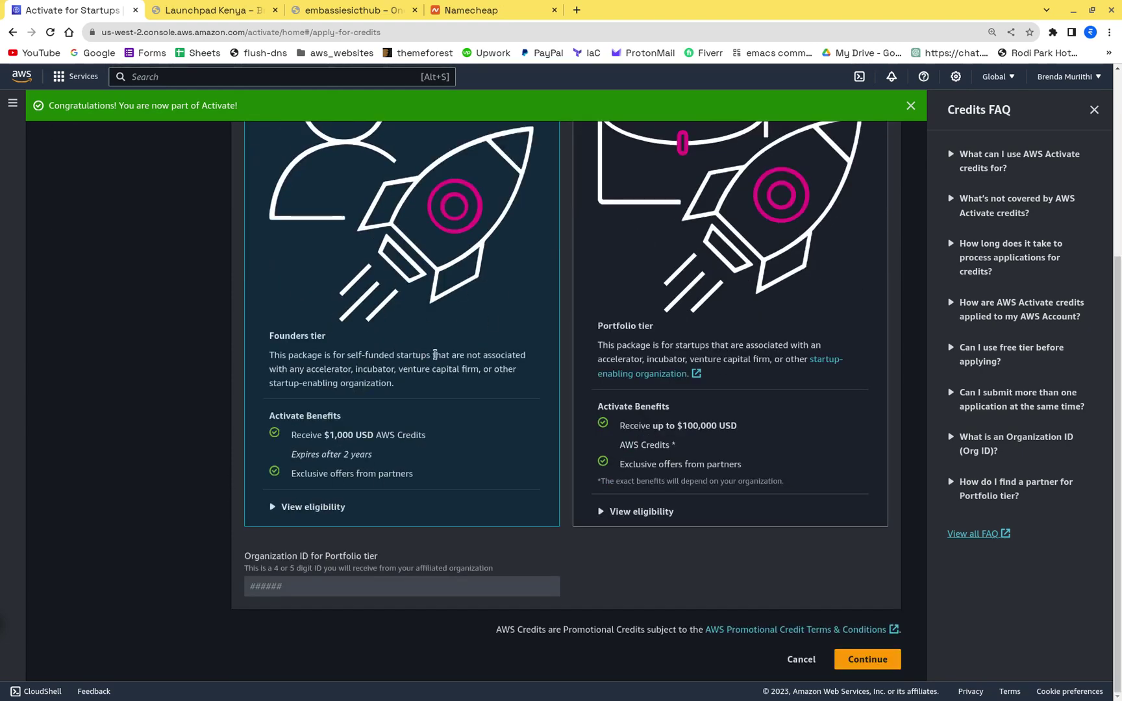
right_click(765, 337)
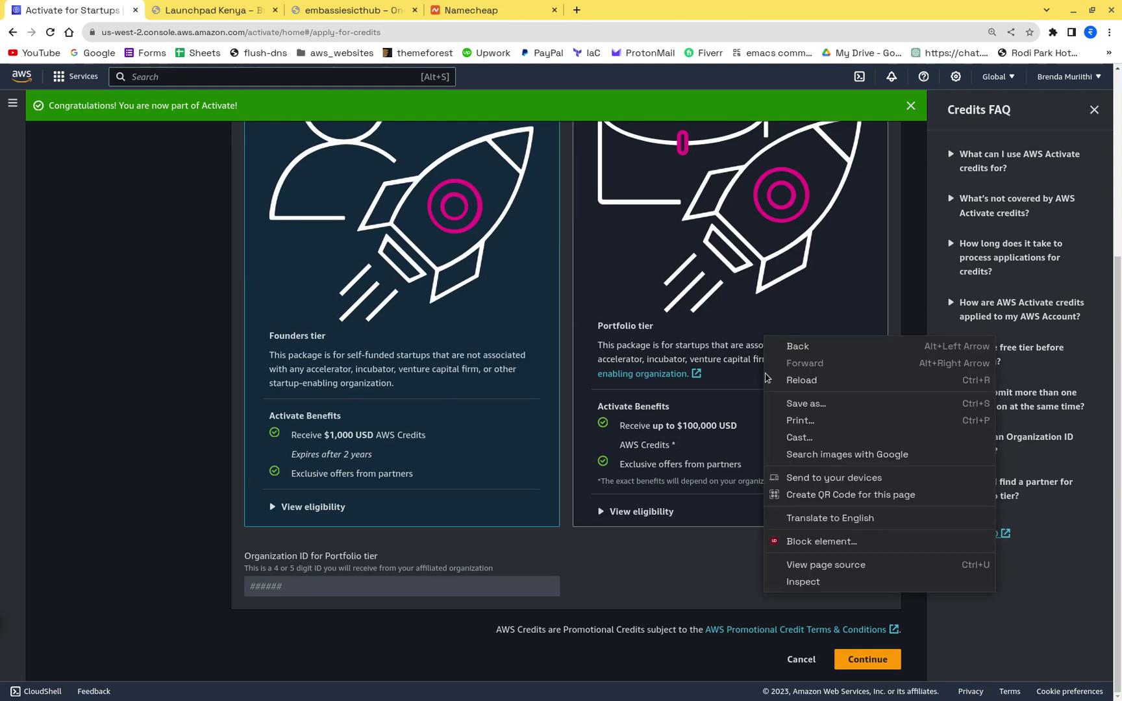
left_click(679, 313)
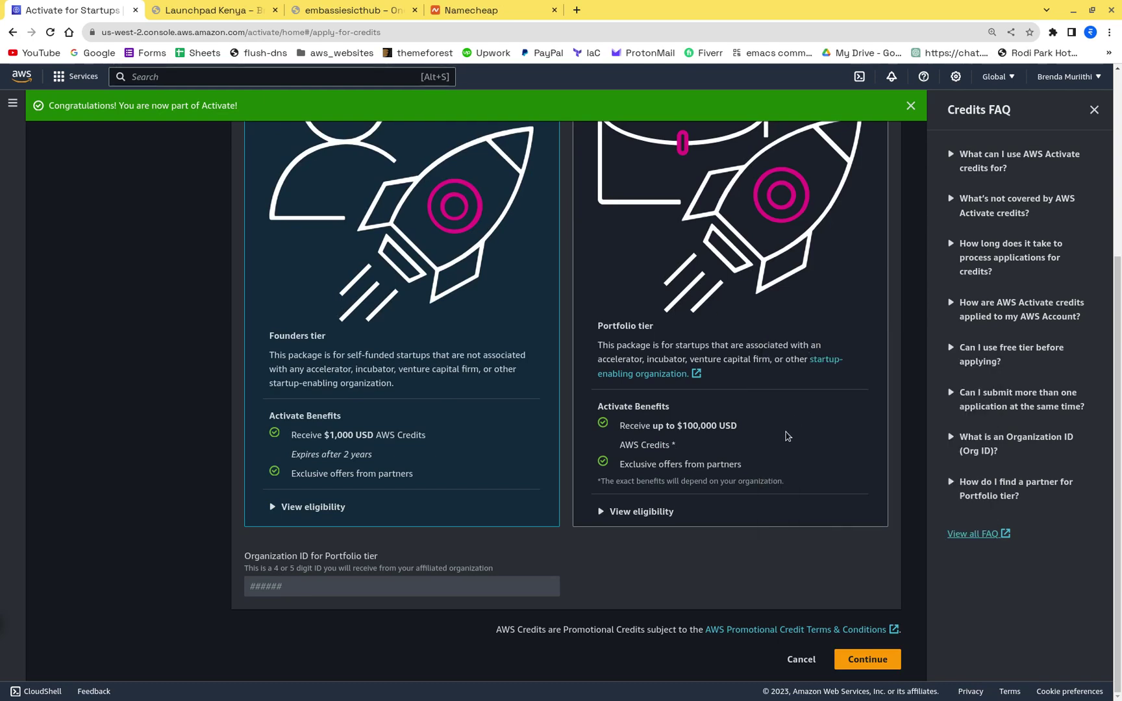
scroll(758, 409, "up", 2)
scroll(757, 408, "down", 2)
scroll(373, 474, "up", 4)
scroll(373, 475, "down", 4)
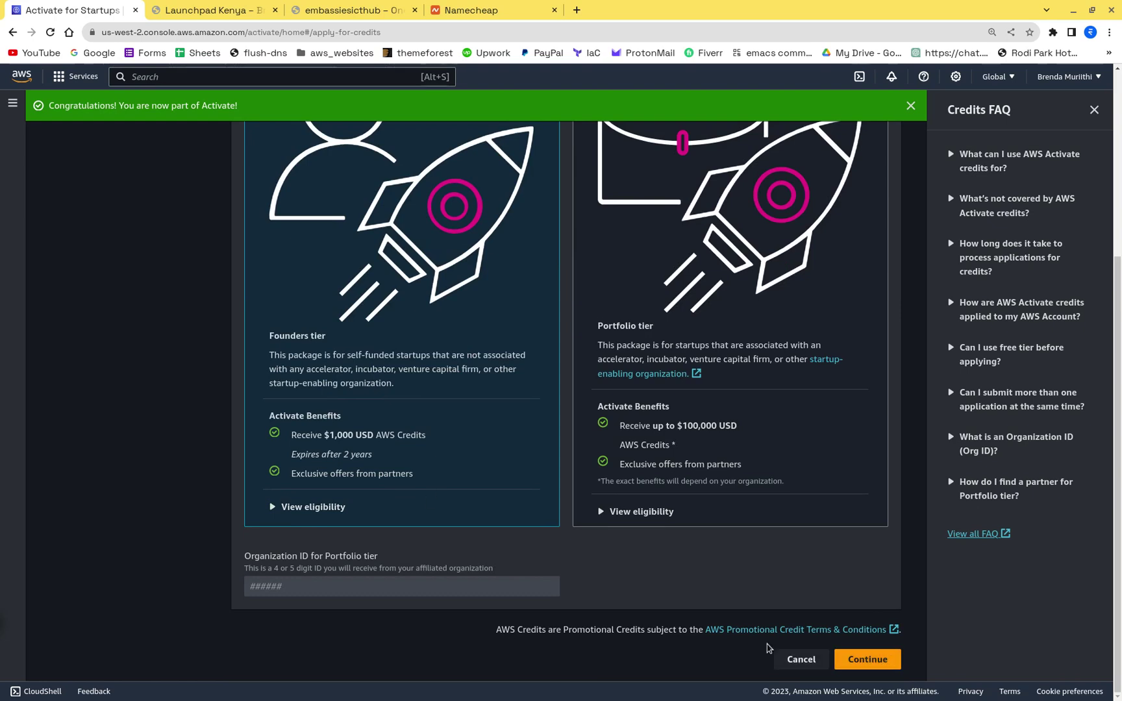
Step: Apply the credits to this account, continue without MFA, and reach the product description form
left_click(883, 661)
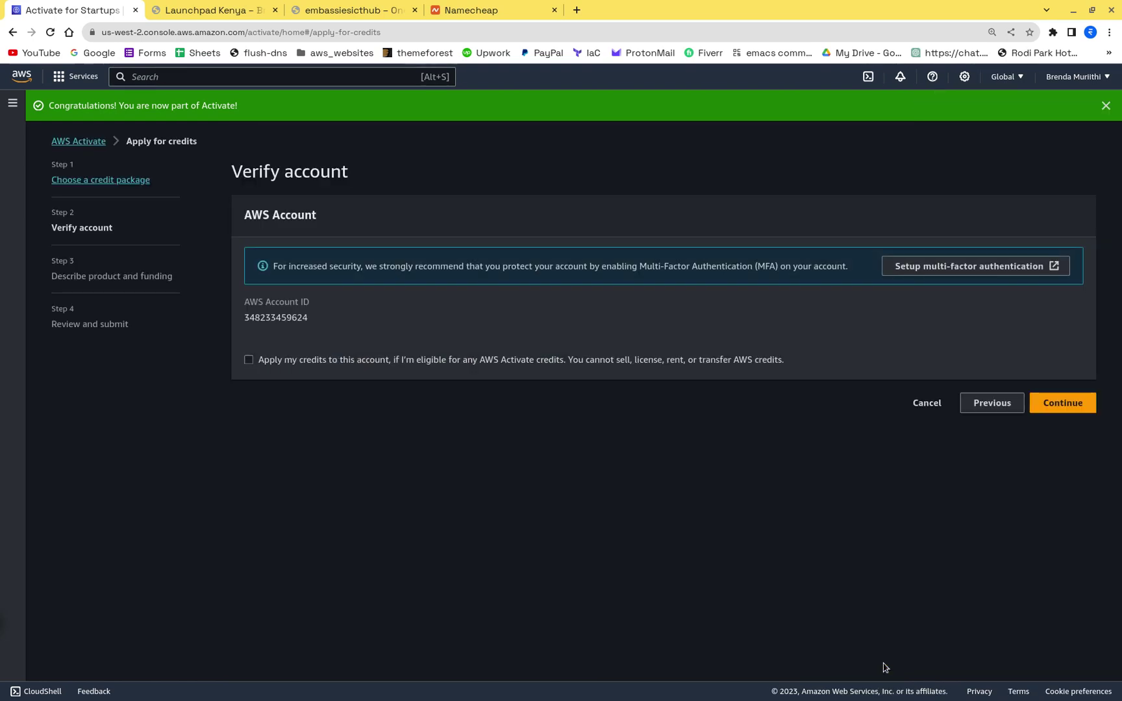
left_click(286, 364)
left_click(1080, 403)
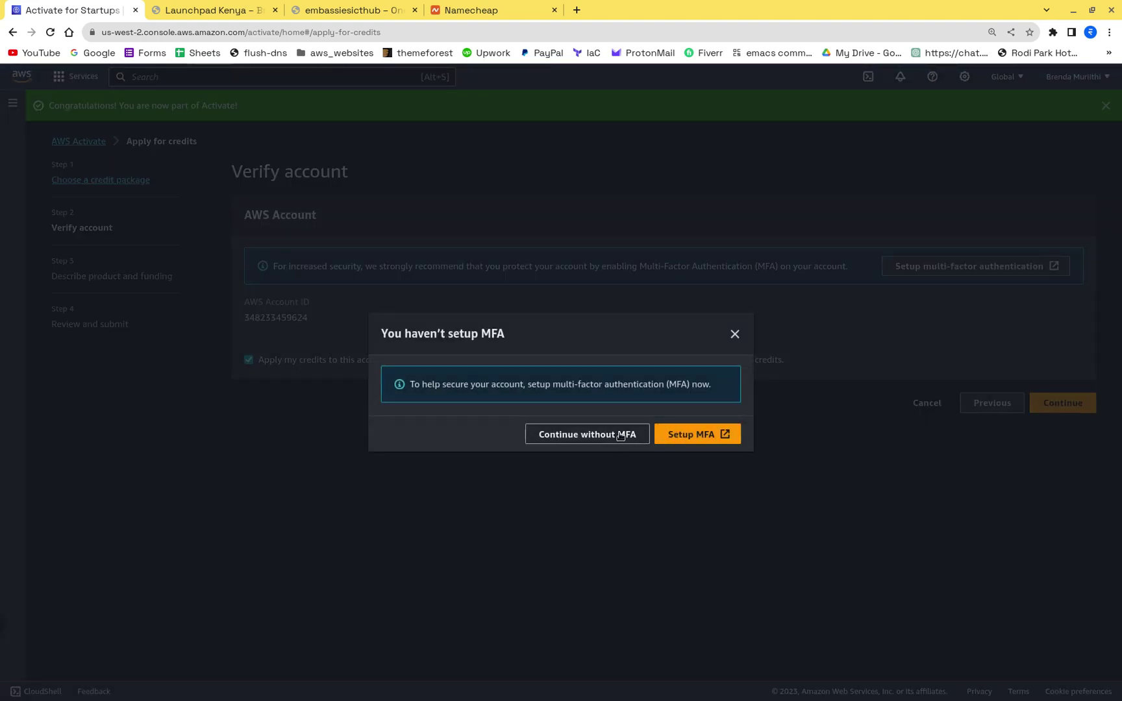
left_click(624, 436)
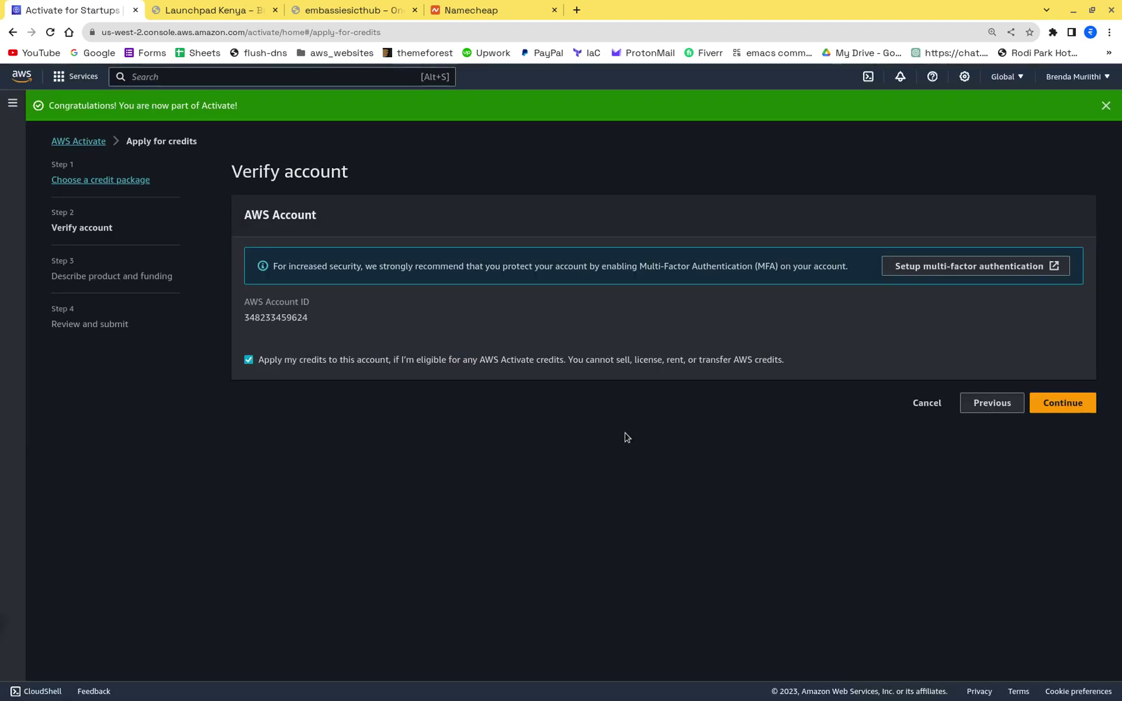
left_click(1064, 405)
left_click(377, 292)
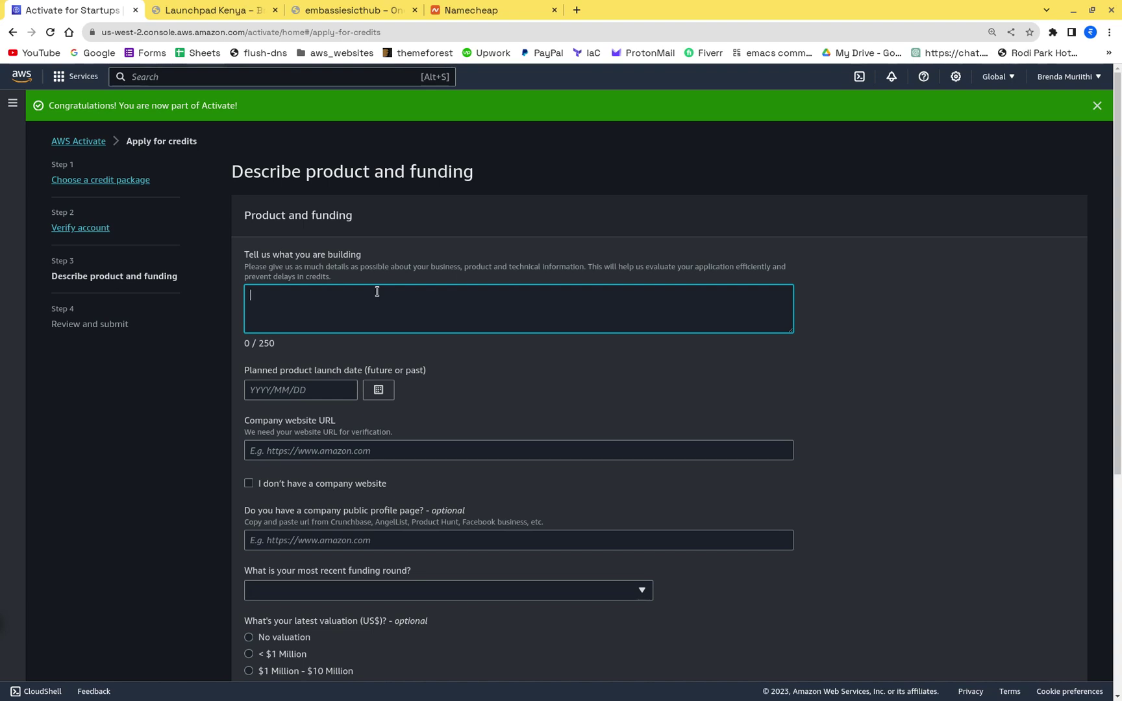
Step: Set the planned product launch date to 2023/11/23
left_click(378, 388)
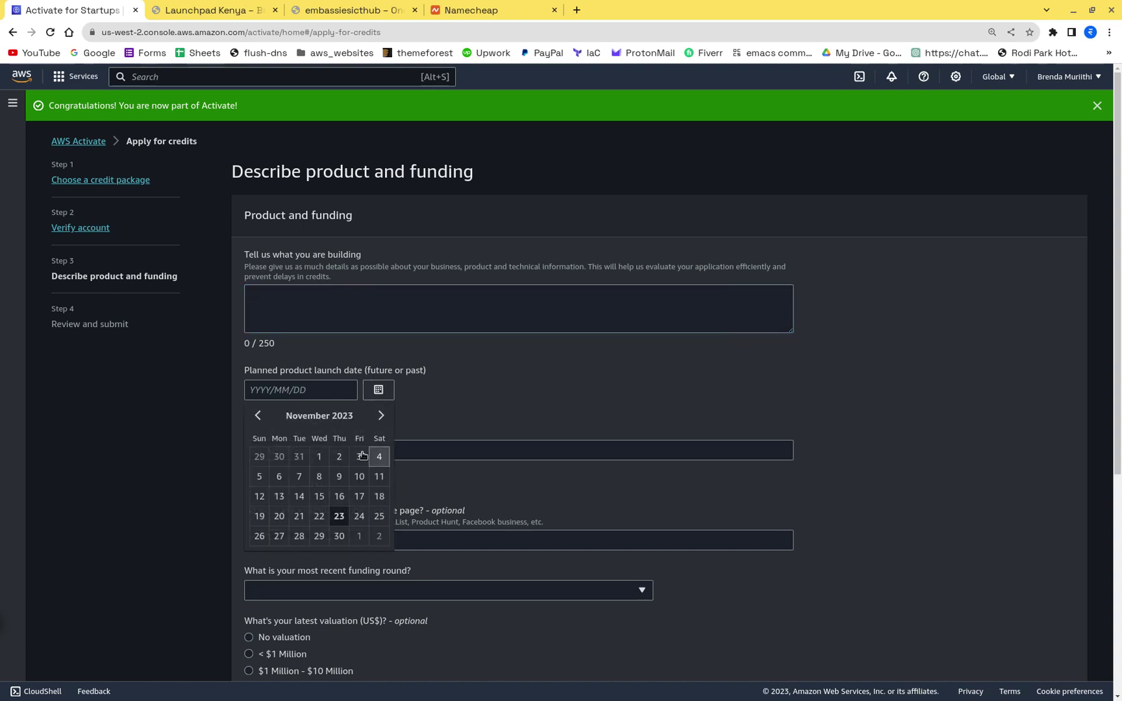
left_click(381, 416)
left_click(381, 416)
left_click(381, 416)
left_click(381, 416)
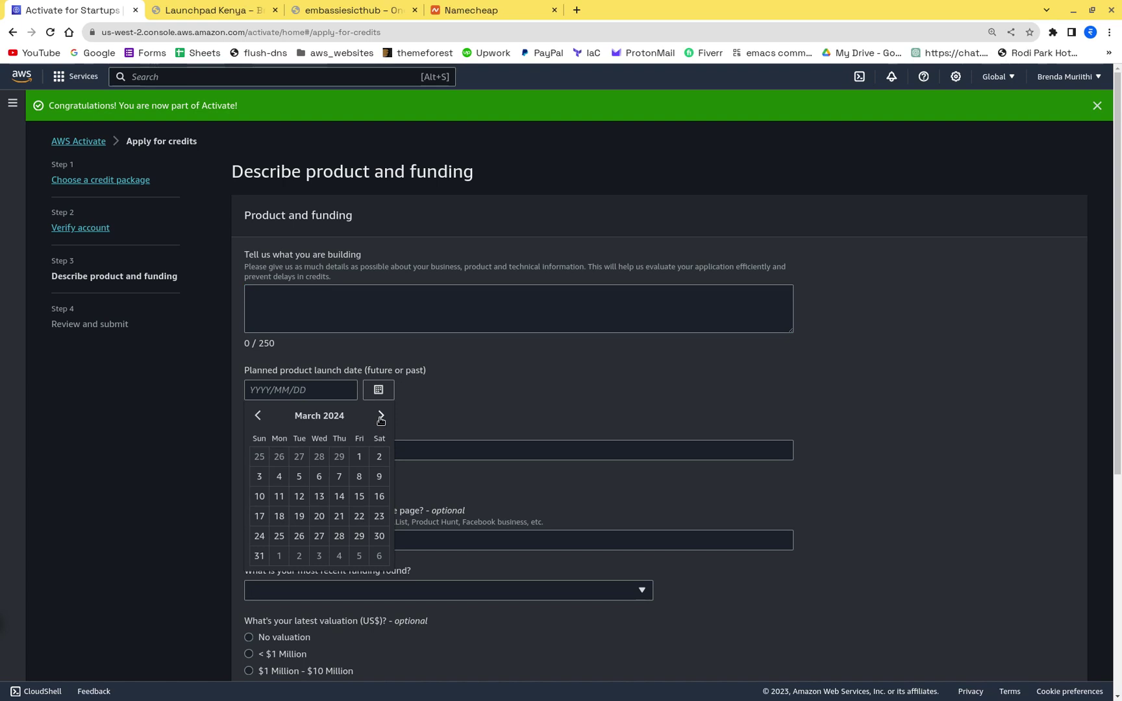
left_click(319, 497)
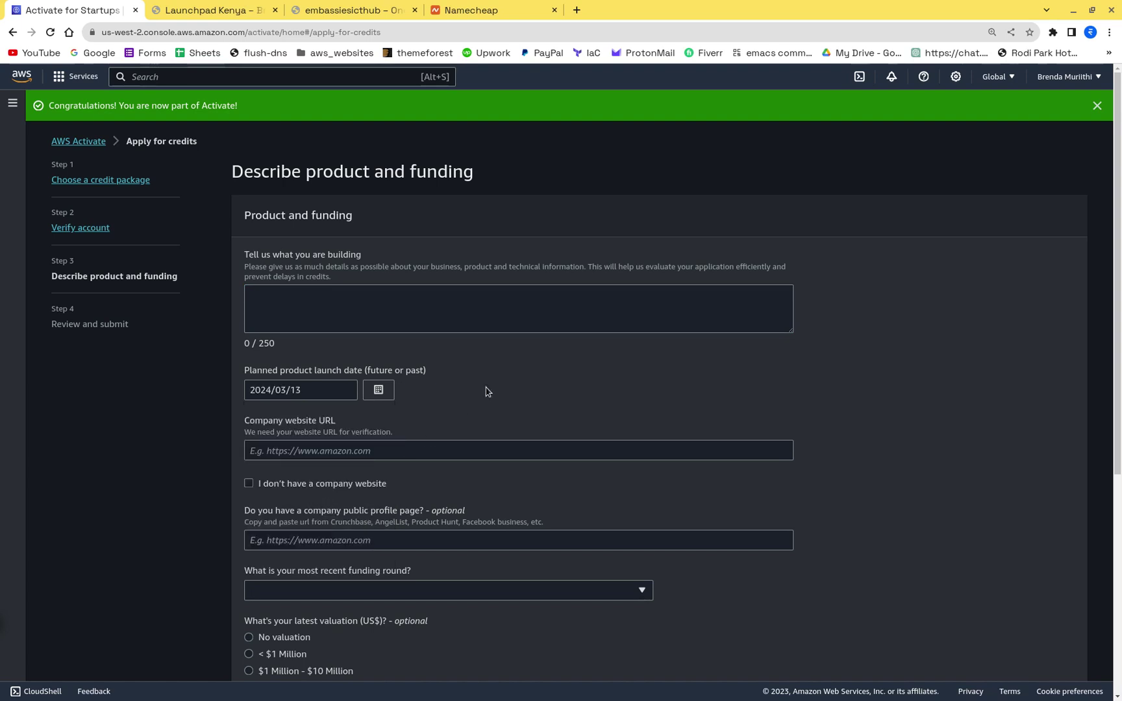
left_click(377, 393)
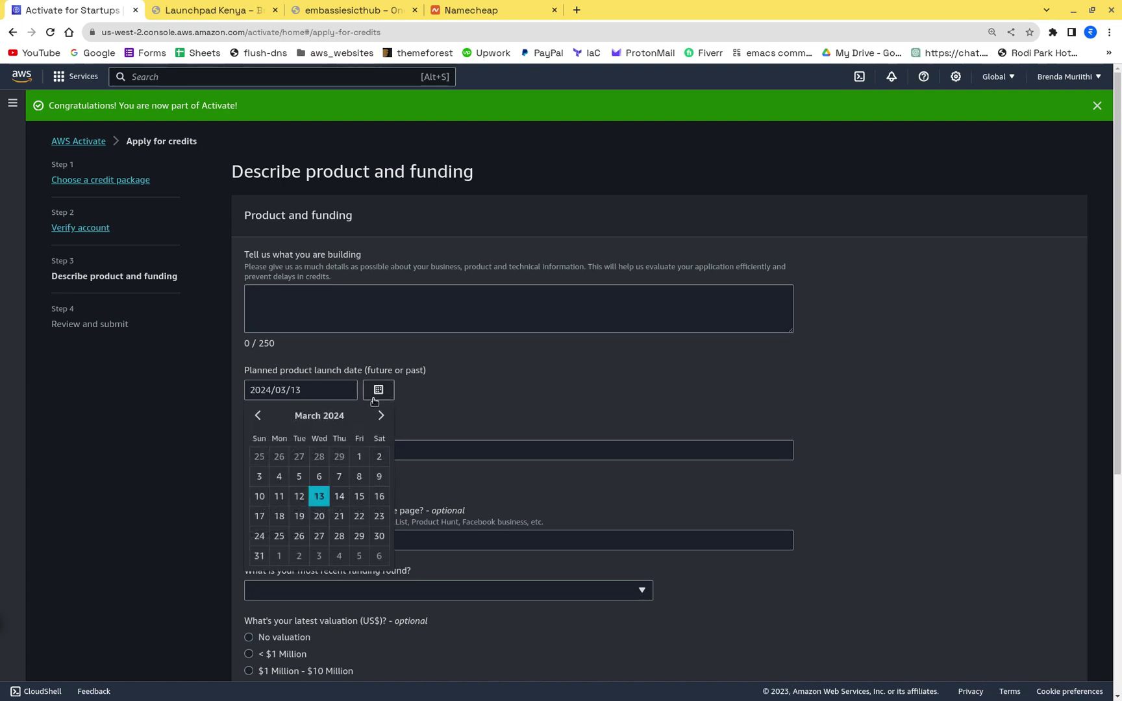
left_click(258, 416)
left_click(259, 416)
left_click(258, 416)
left_click(333, 455)
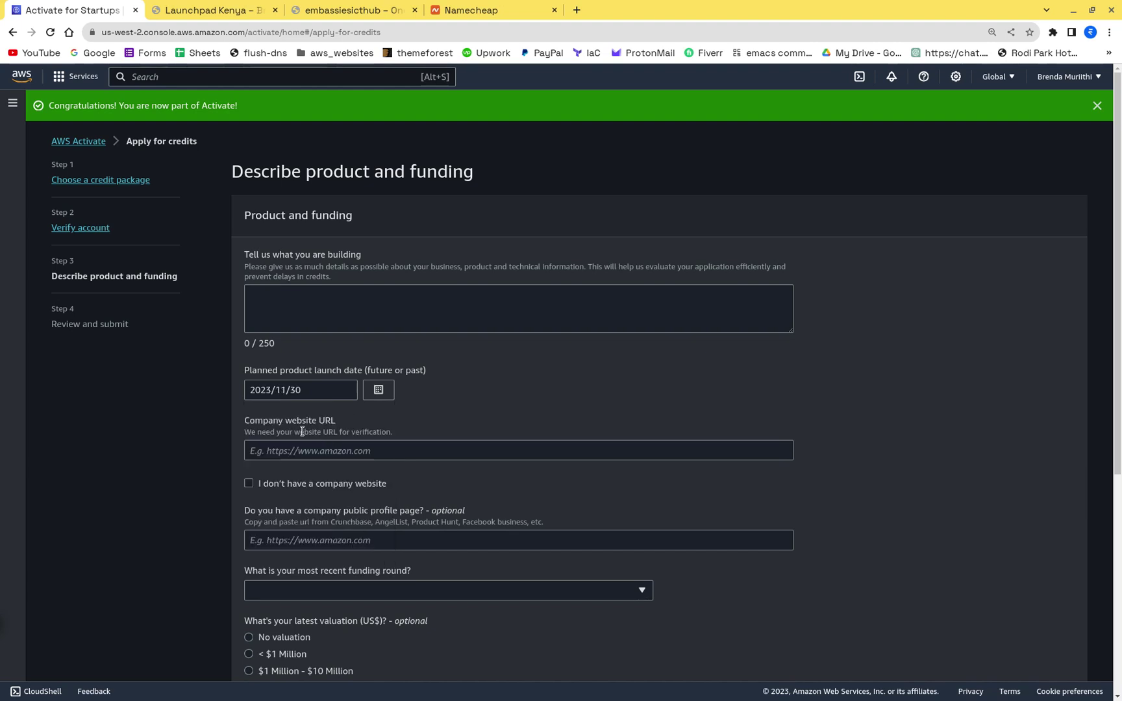
left_click(379, 389)
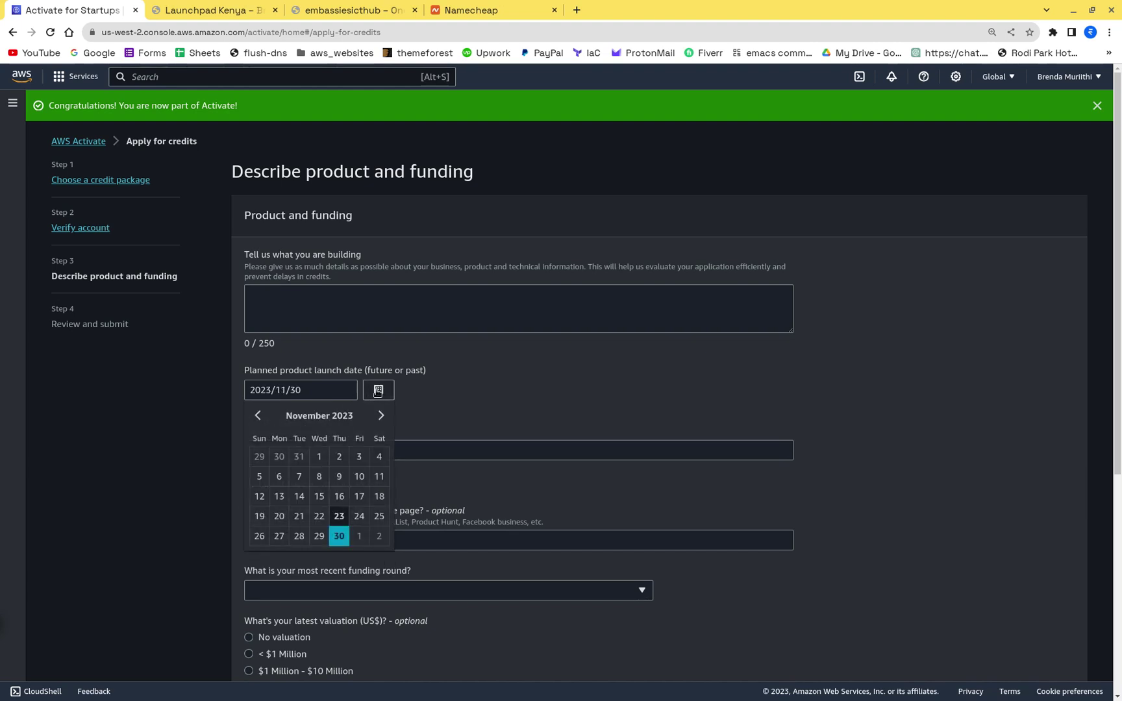
left_click(335, 516)
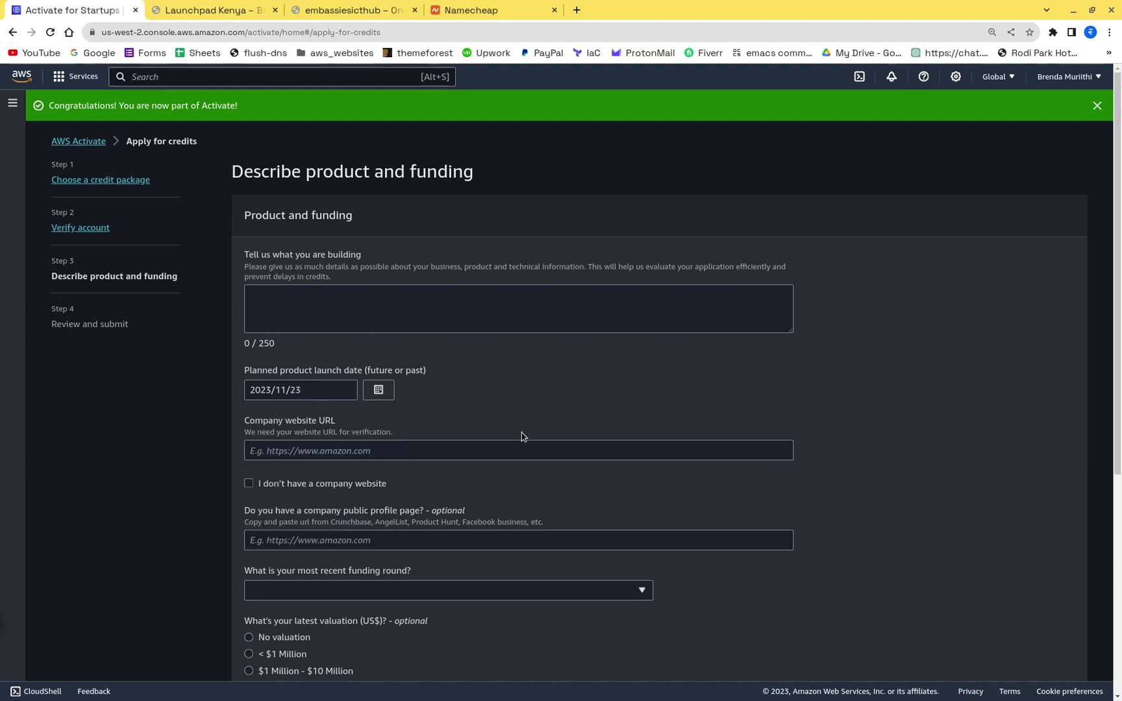
Step: Scroll down the form to the Company website URL field
scroll(397, 532, "down", 5)
scroll(397, 532, "up", 5)
scroll(486, 444, "down", 3)
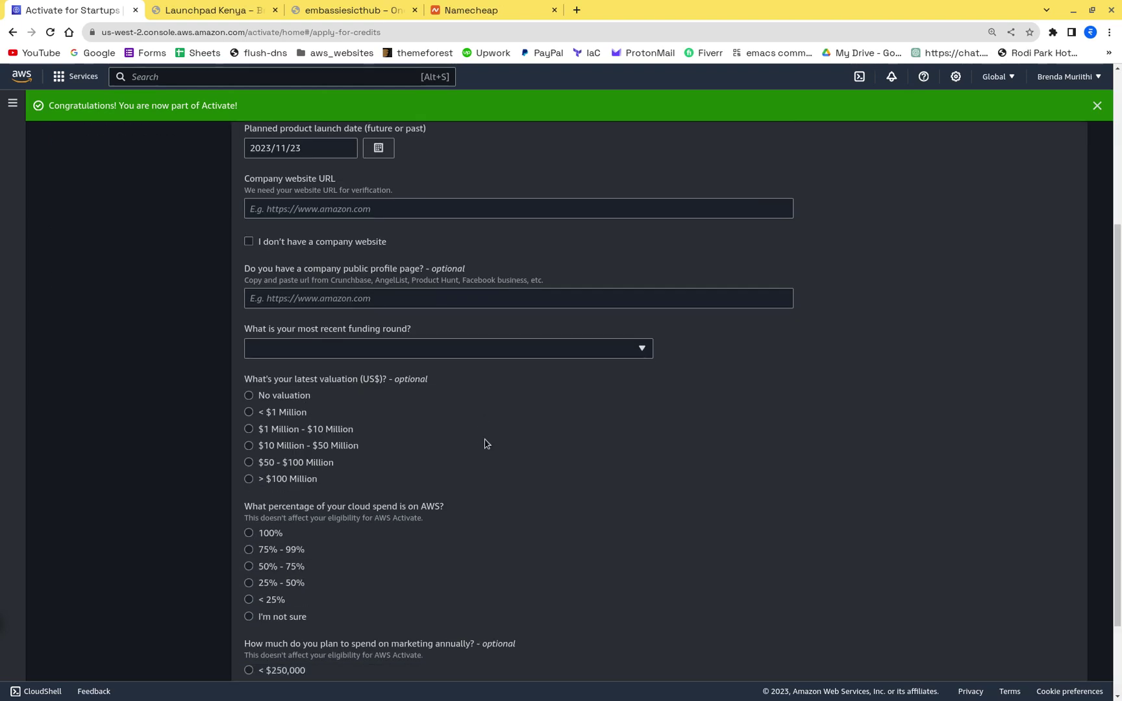
scroll(486, 444, "up", 3)
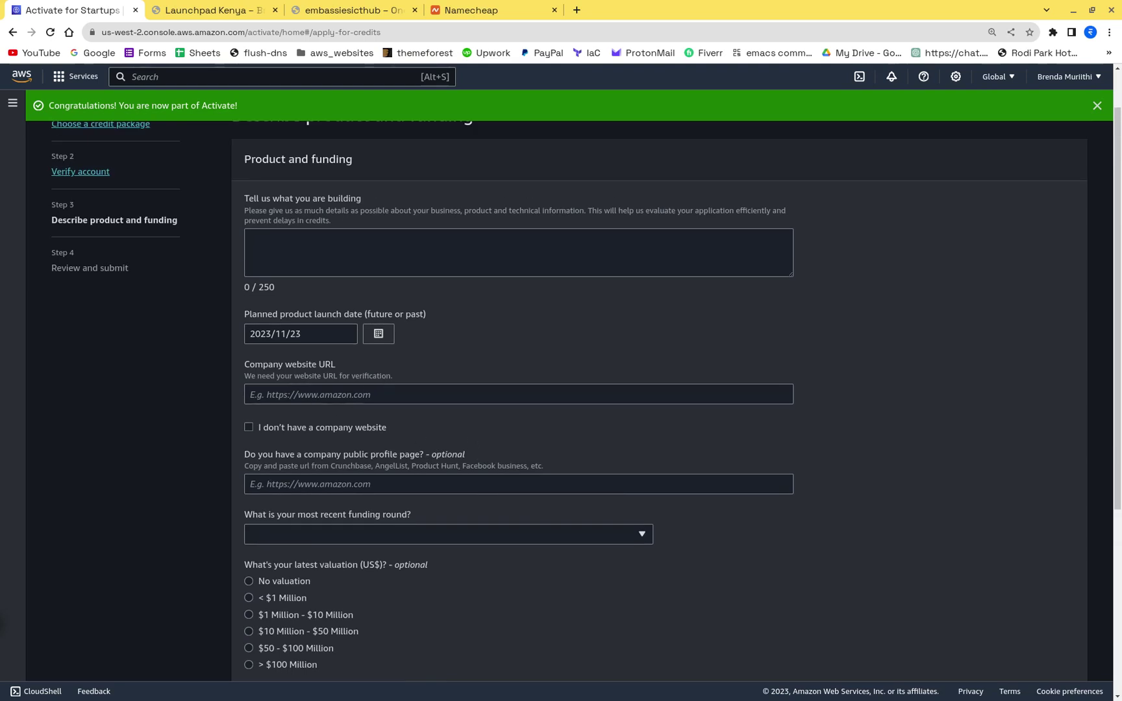
scroll(464, 284, "down", 1)
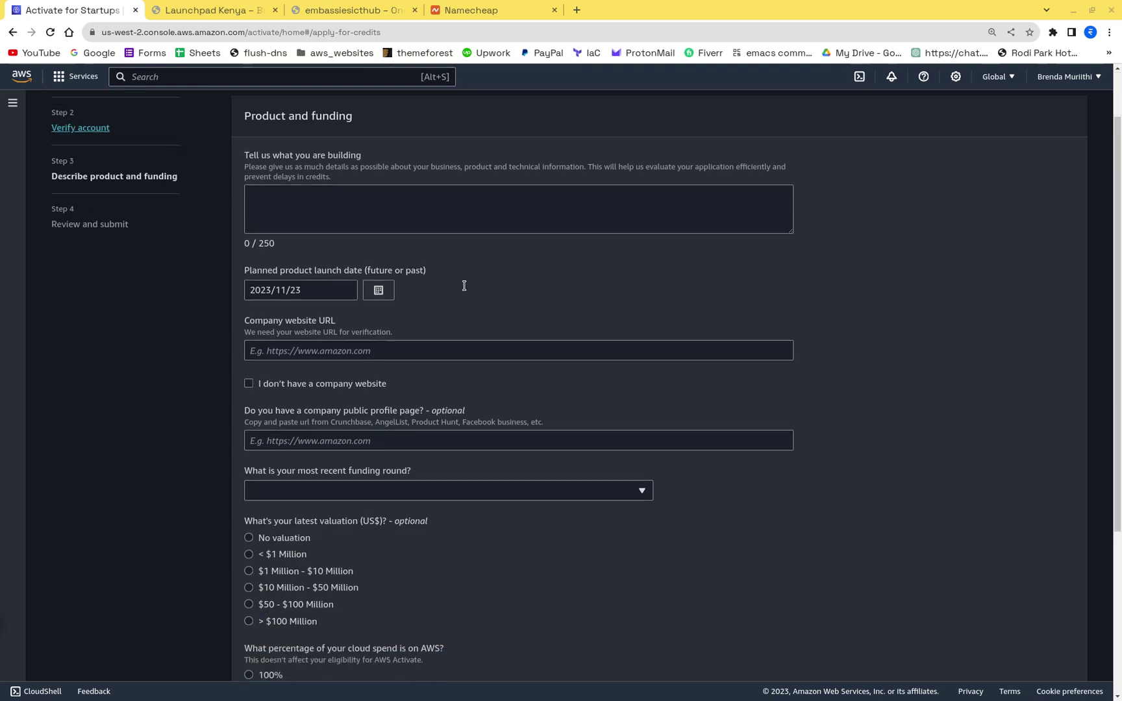
left_click(293, 190)
scroll(491, 260, "down", 2)
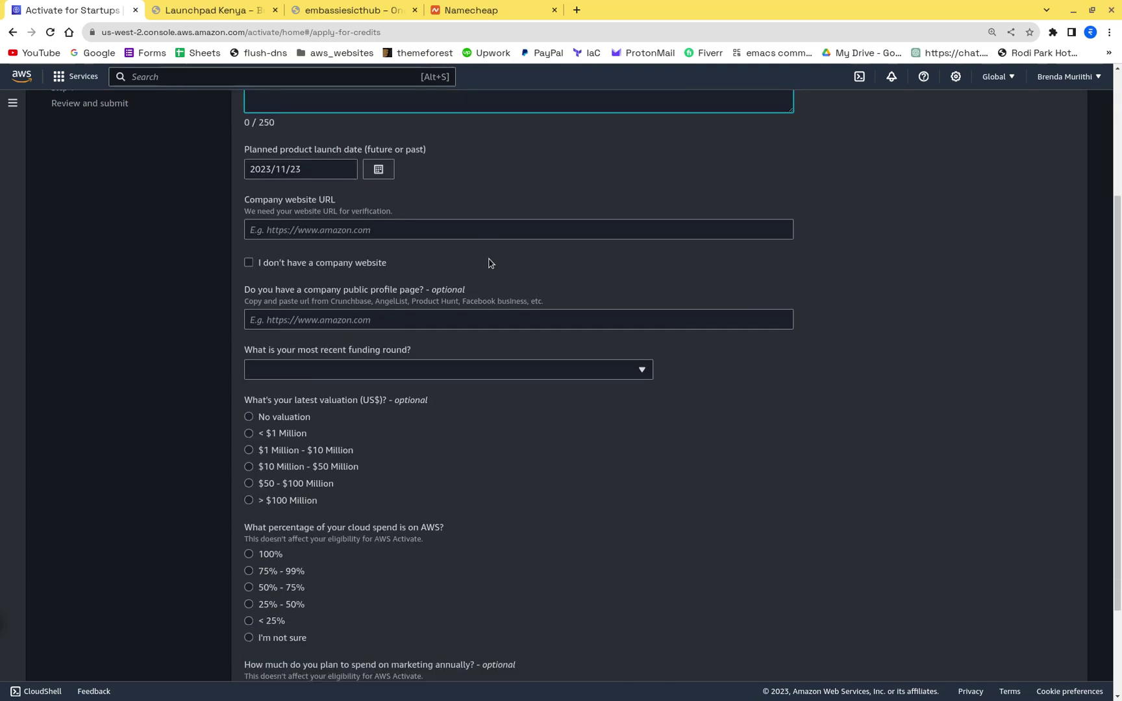
left_click(383, 232)
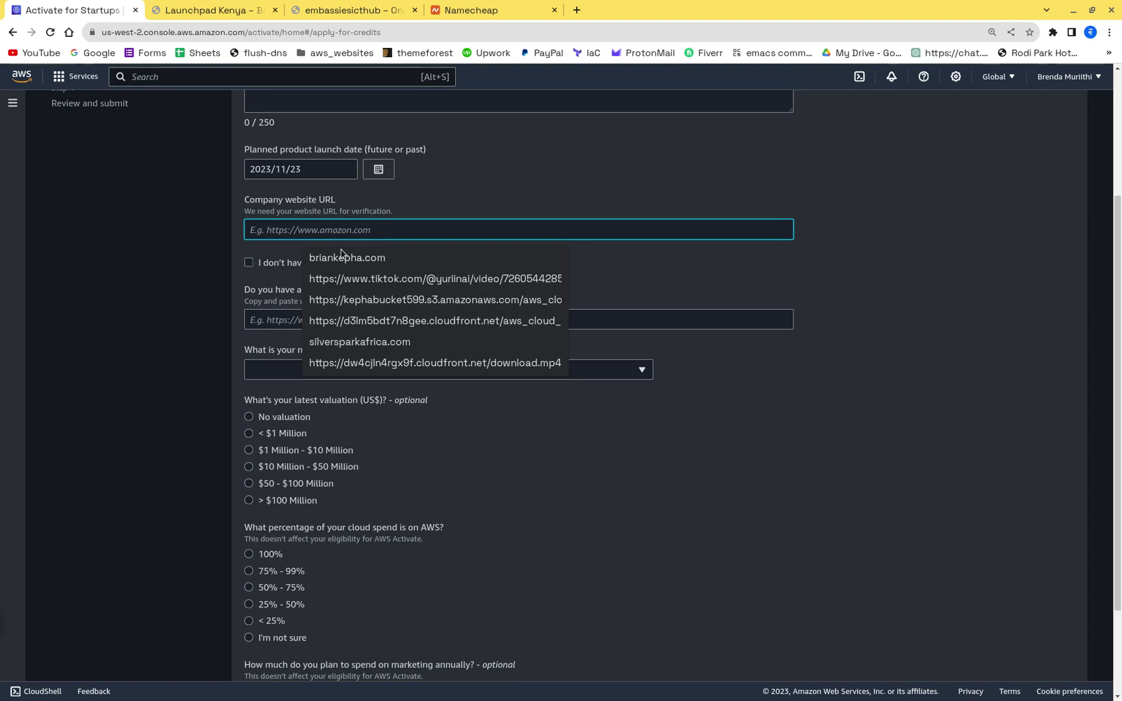
left_click(338, 11)
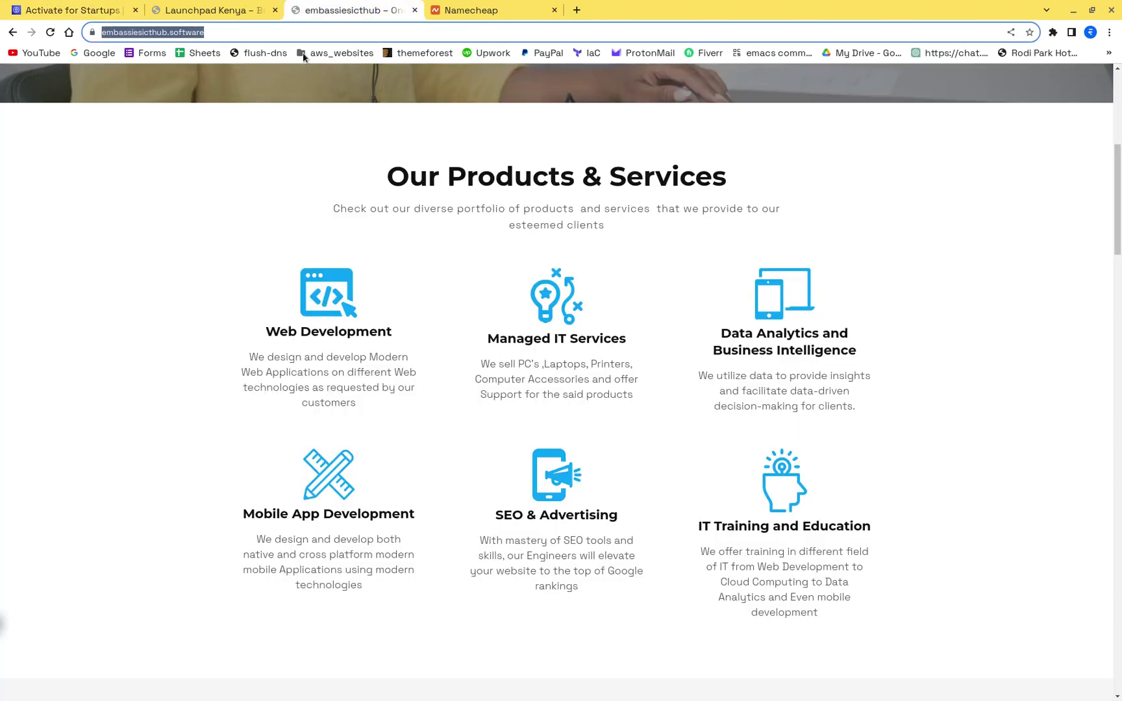
left_click(304, 40)
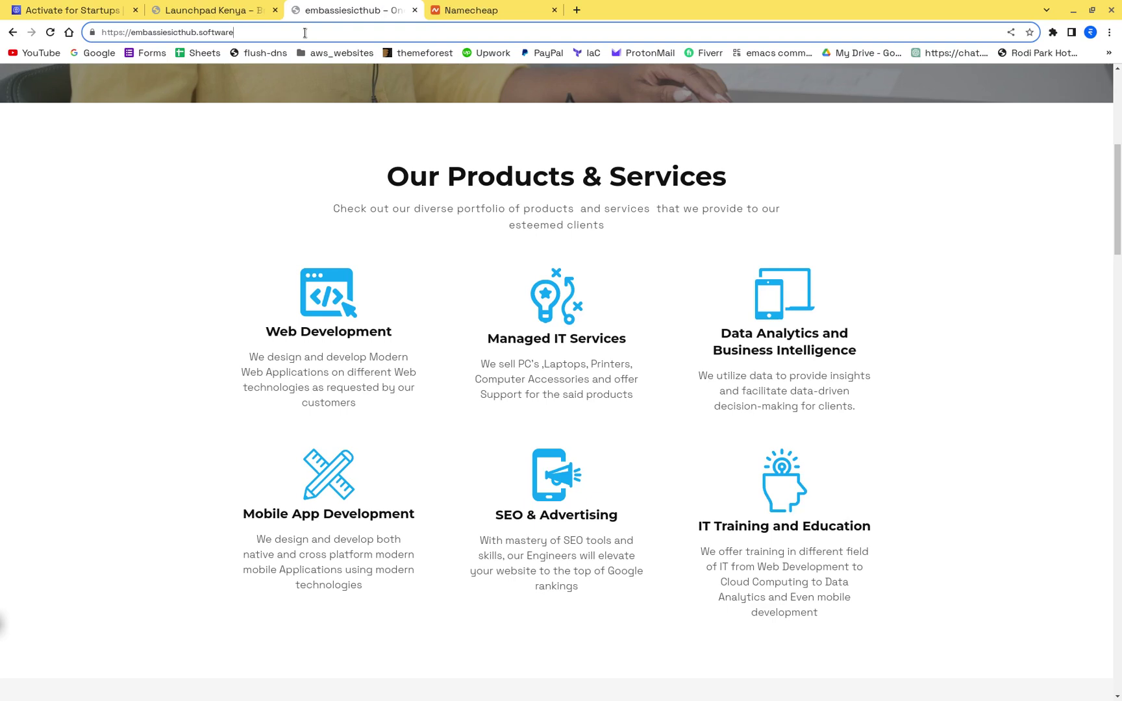
key("ctrl+a")
key("ctrl+c")
left_click(189, 11)
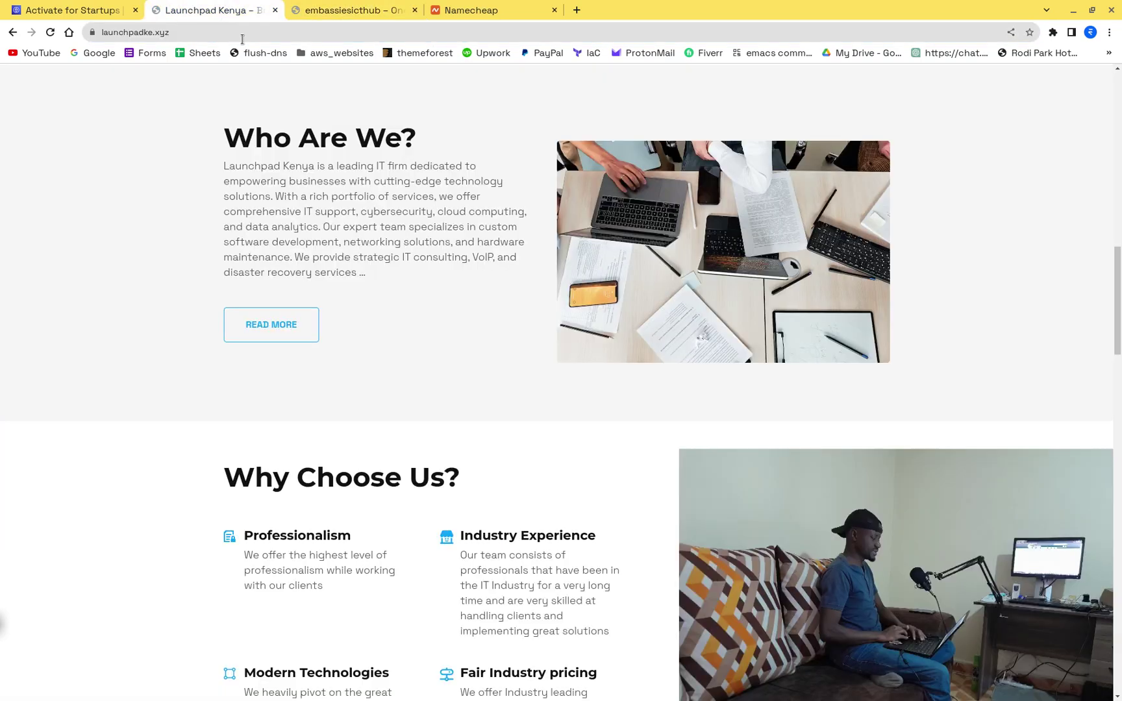
left_click(69, 11)
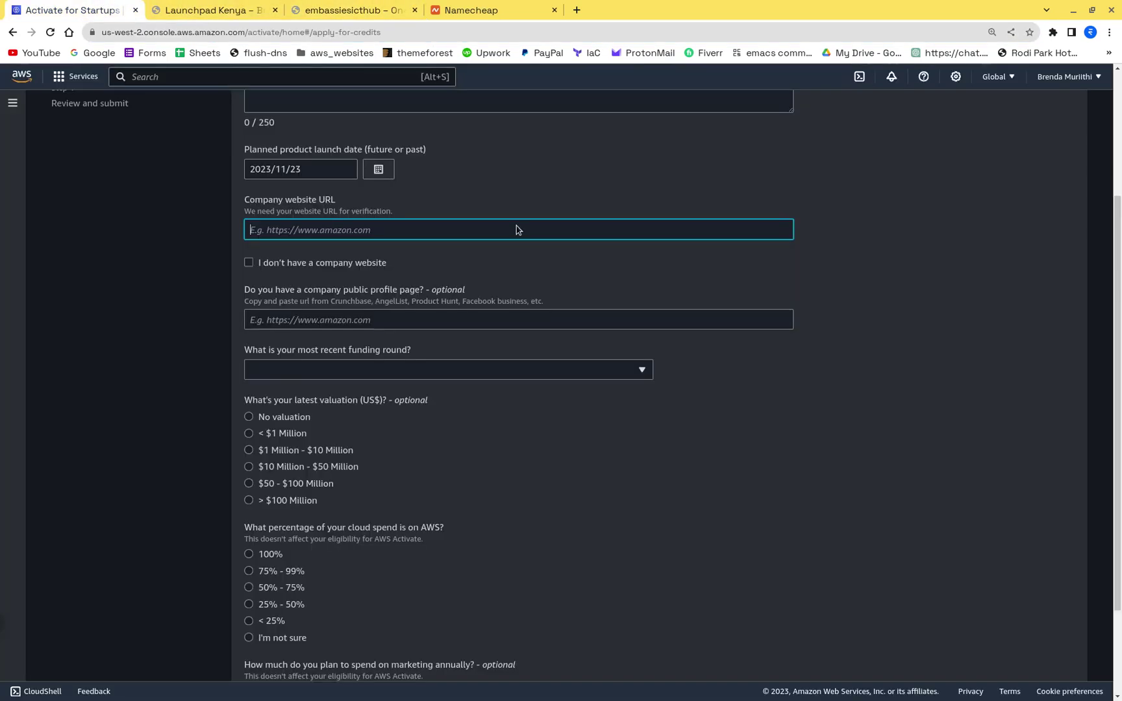
left_click(427, 233)
key("ctrl+v")
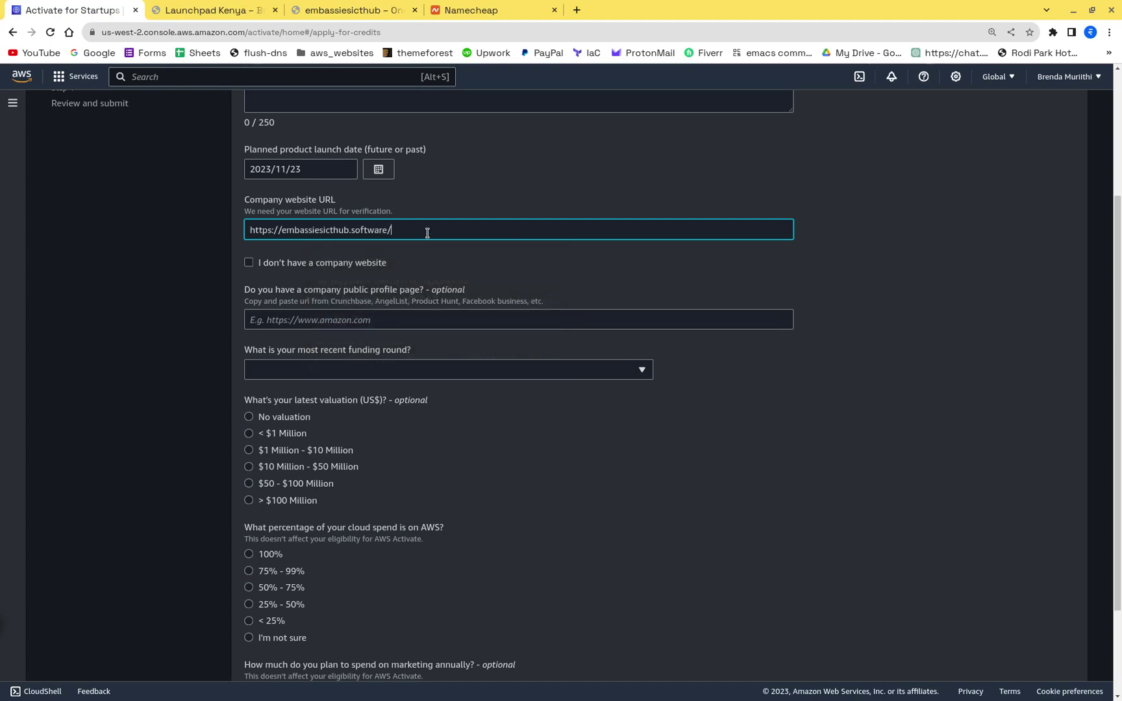
left_click(534, 184)
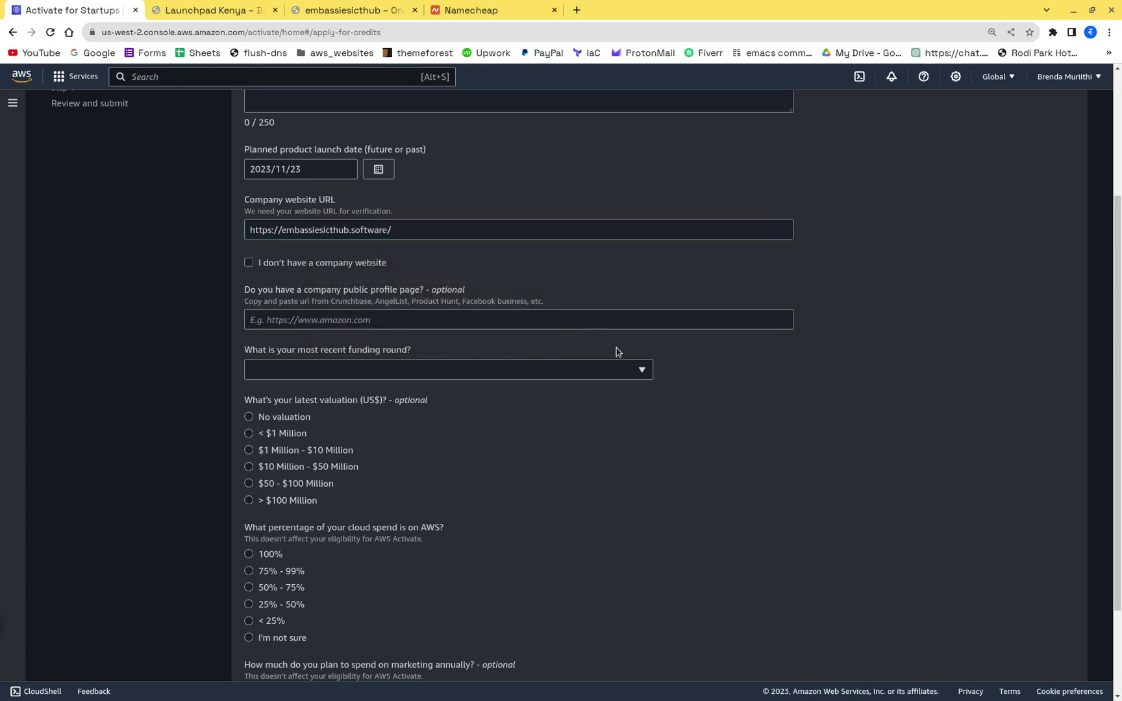
Step: Look over the public profile page field and its hint text
scroll(604, 344, "down", 2)
scroll(454, 289, "up", 2)
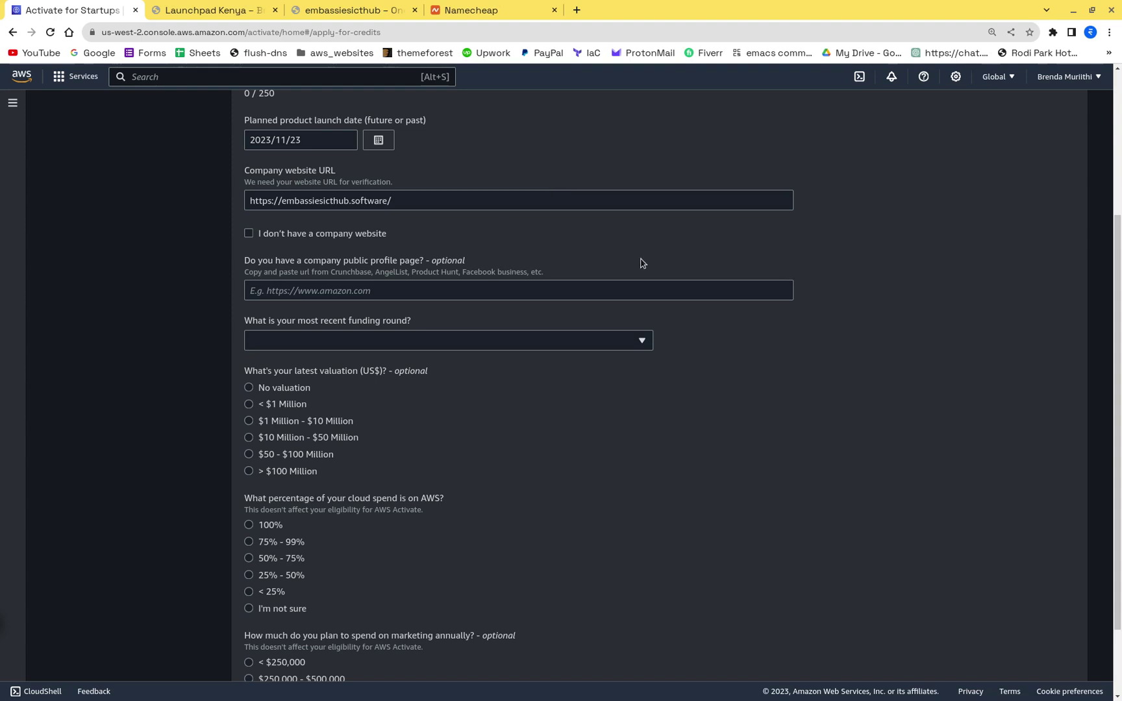
left_click(395, 291)
left_click_drag(283, 267, 486, 280)
left_click(487, 280)
left_click_drag(379, 261, 553, 268)
left_click(550, 270)
left_click_drag(411, 271, 503, 266)
left_click(548, 266)
scroll(364, 297, "down", 2)
scroll(363, 301, "up", 2)
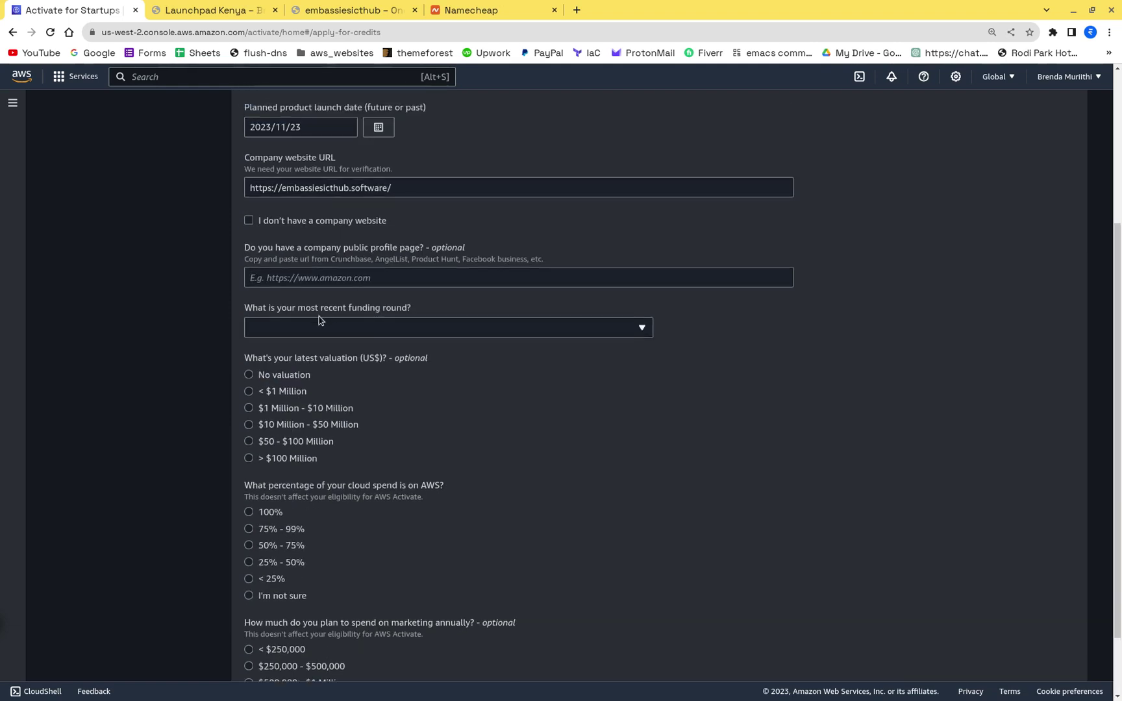
Step: Set the latest funding round to No Funding and the valuation to No valuation
left_click(291, 333)
left_click(292, 333)
left_click(291, 332)
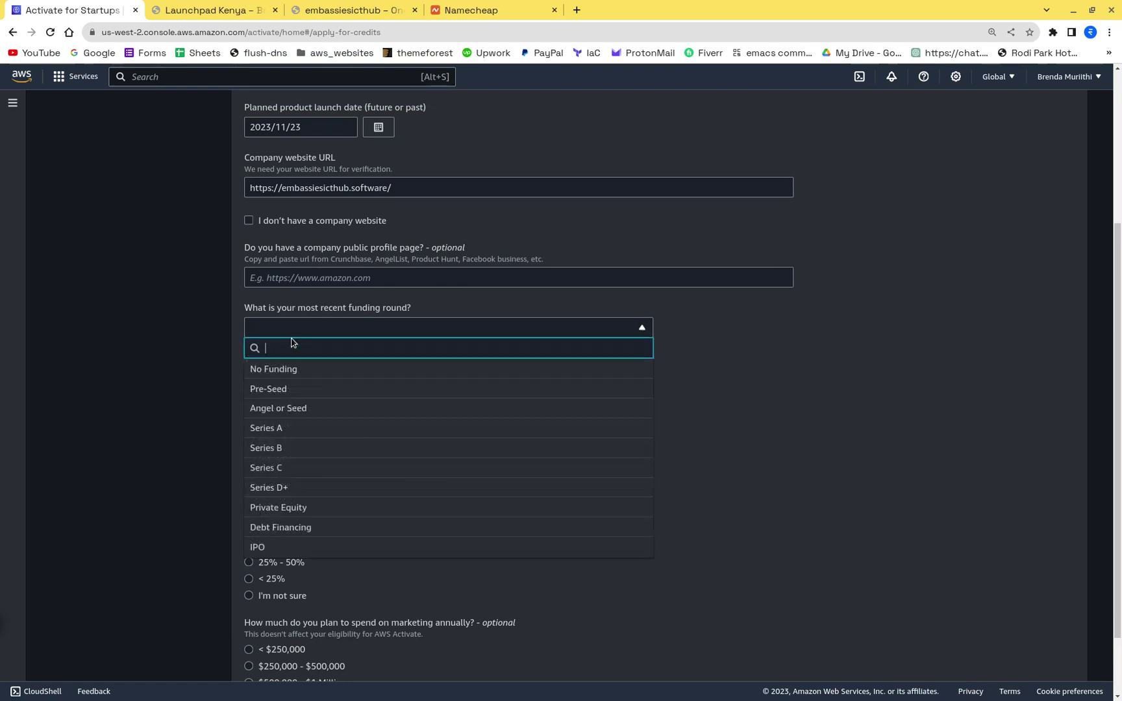
left_click(289, 368)
left_click(270, 375)
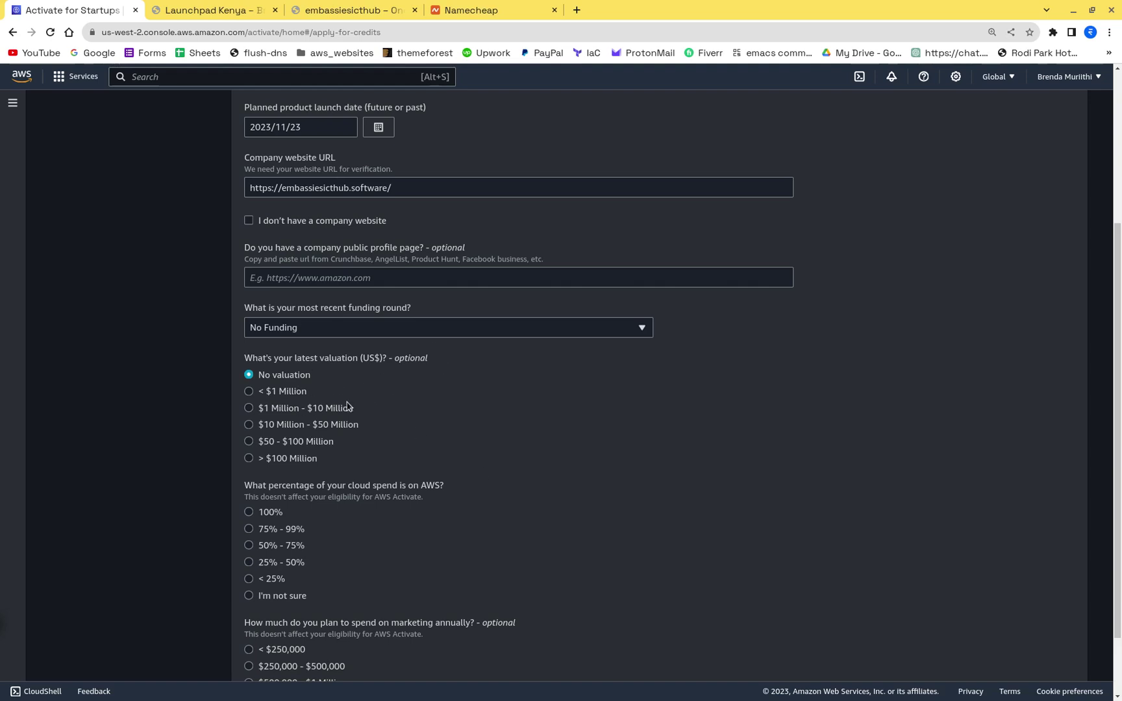
scroll(506, 436, "down", 2)
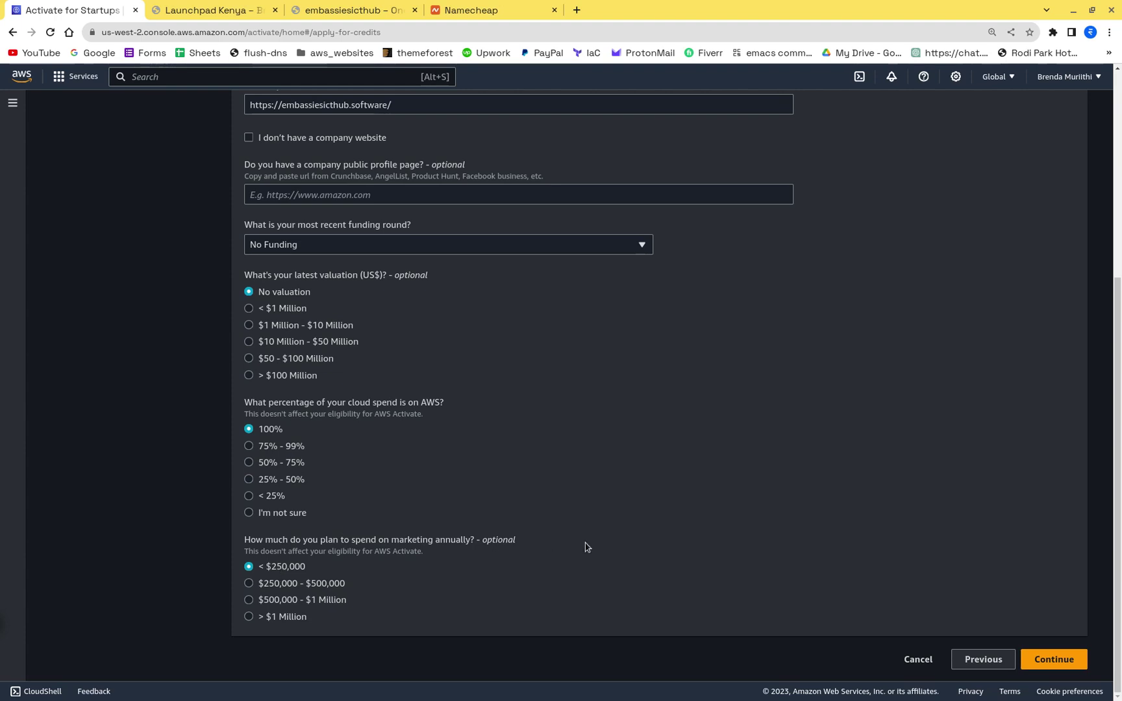
scroll(585, 547, "up", 5)
left_click(331, 293)
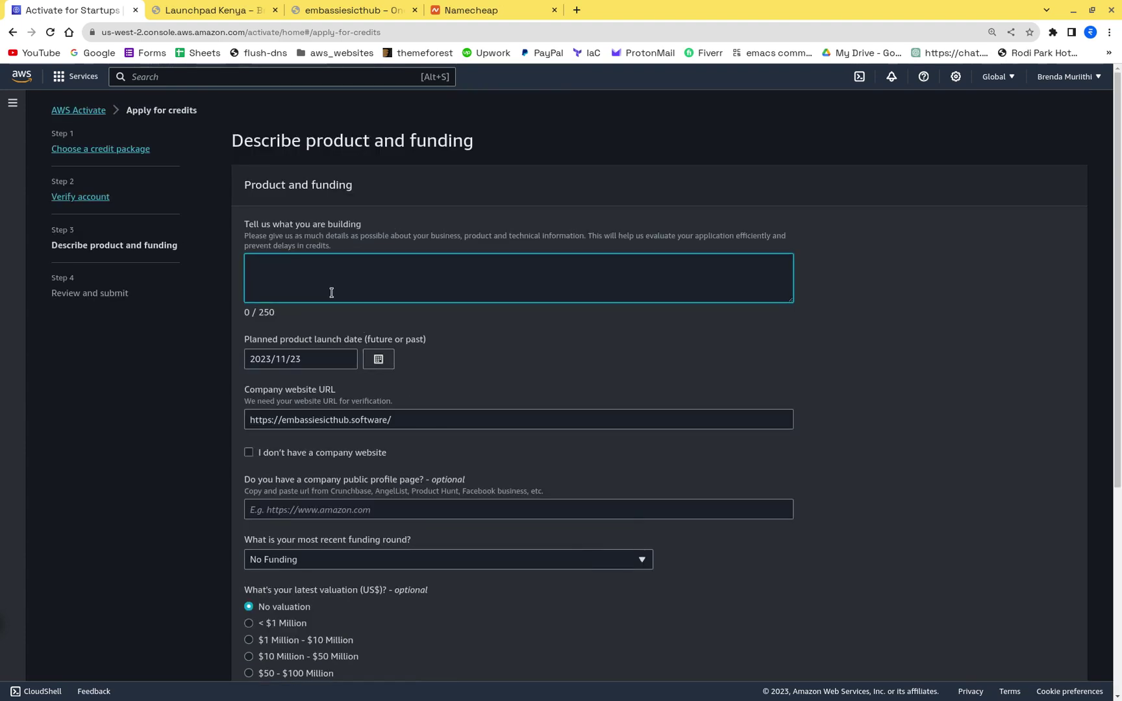
Step: Scroll through the Launchpad Kenya and embassiesicthub sites, ending on the Activate for Startups form
left_click(217, 10)
scroll(455, 475, "up", 10)
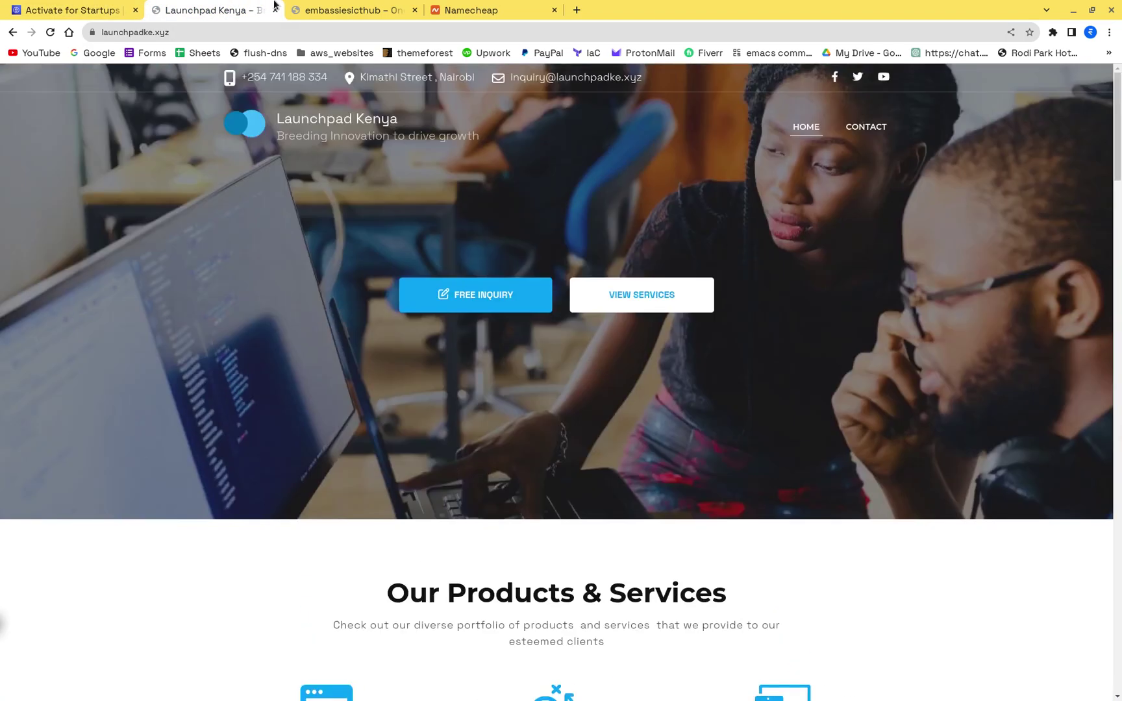
left_click(351, 9)
scroll(374, 383, "down", 20)
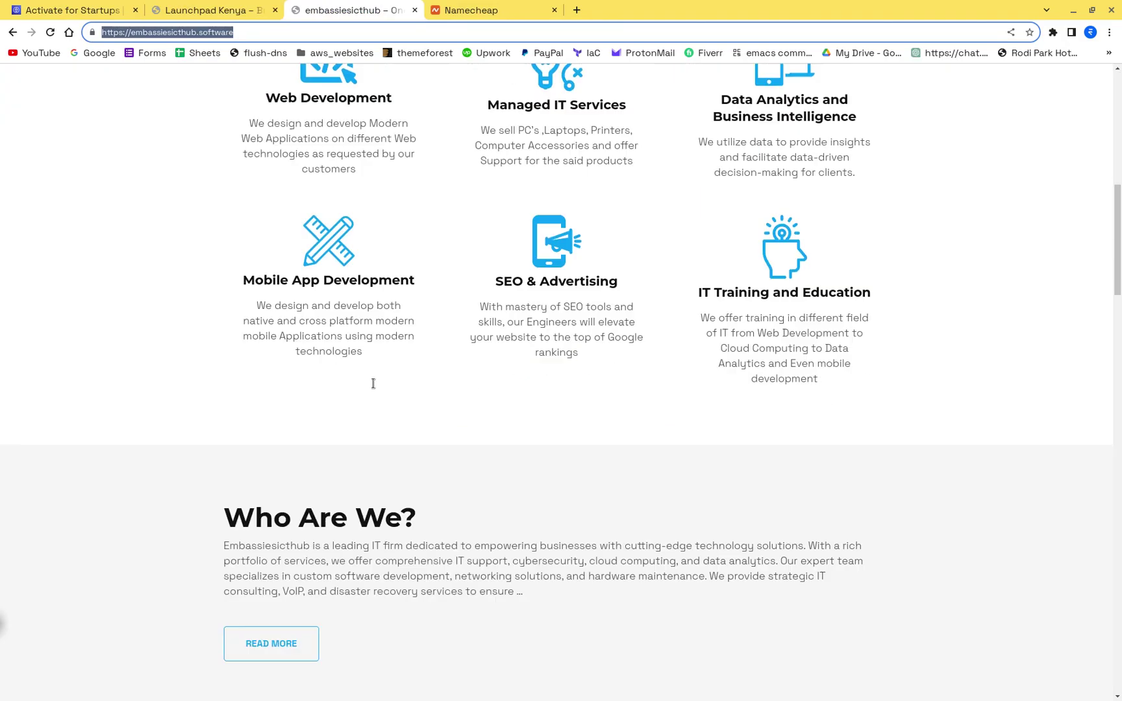
scroll(374, 384, "up", 5)
scroll(373, 383, "up", 20)
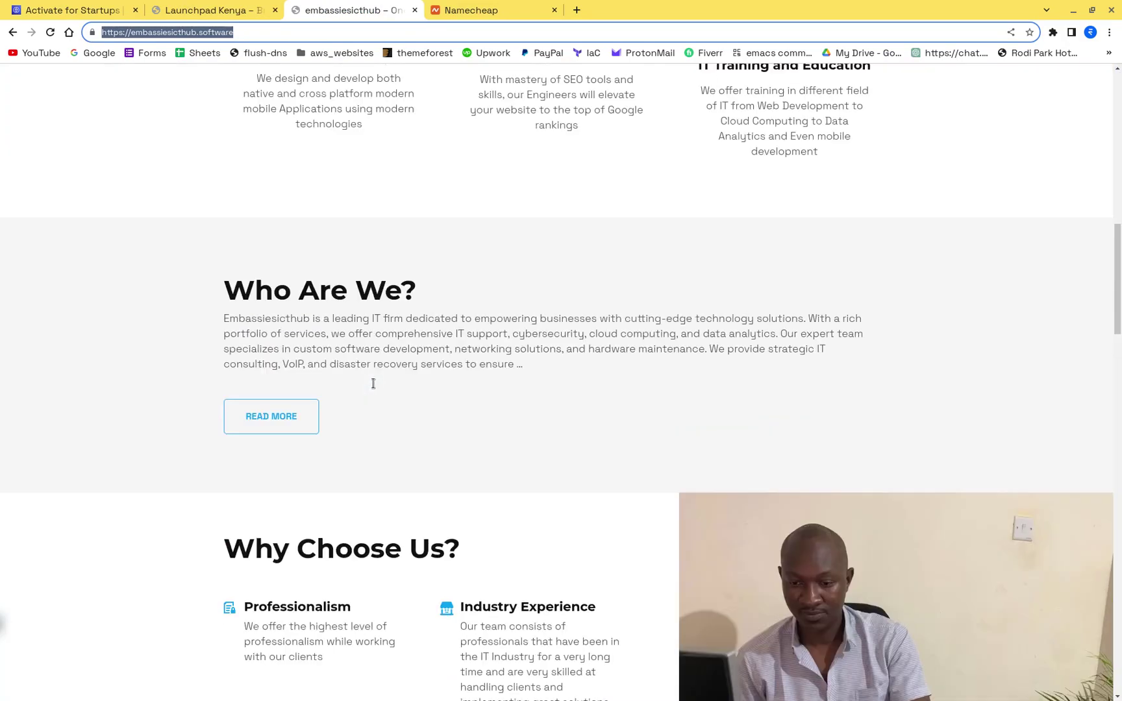
left_click(196, 6)
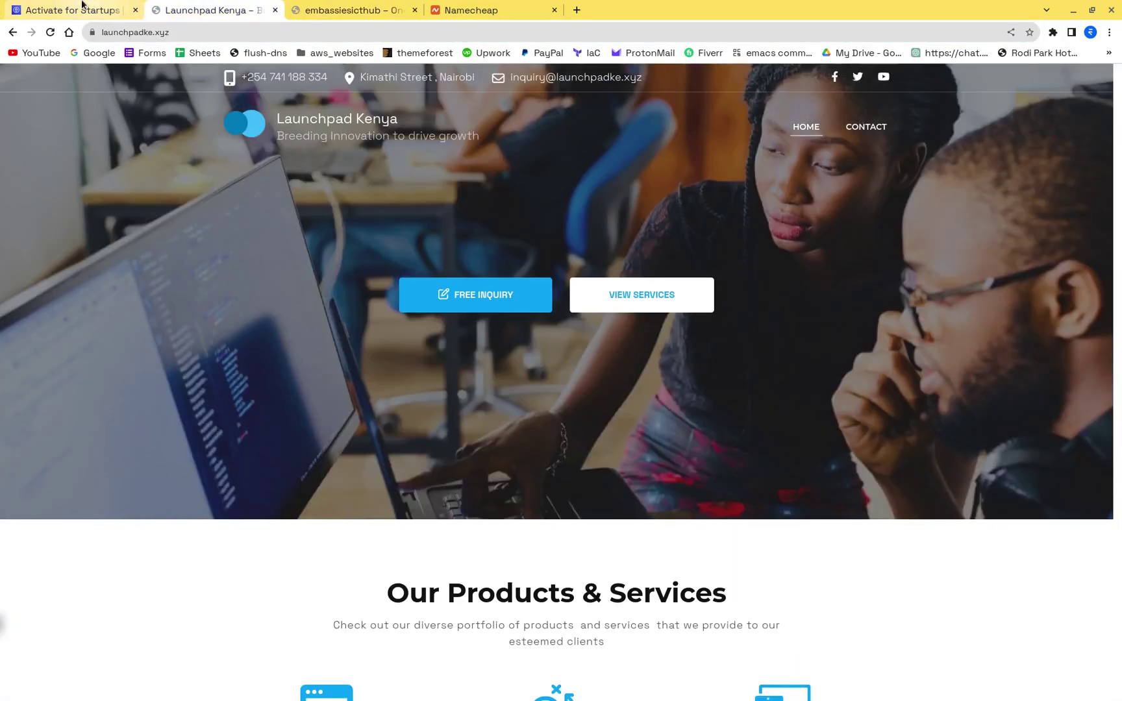
left_click(20, 8)
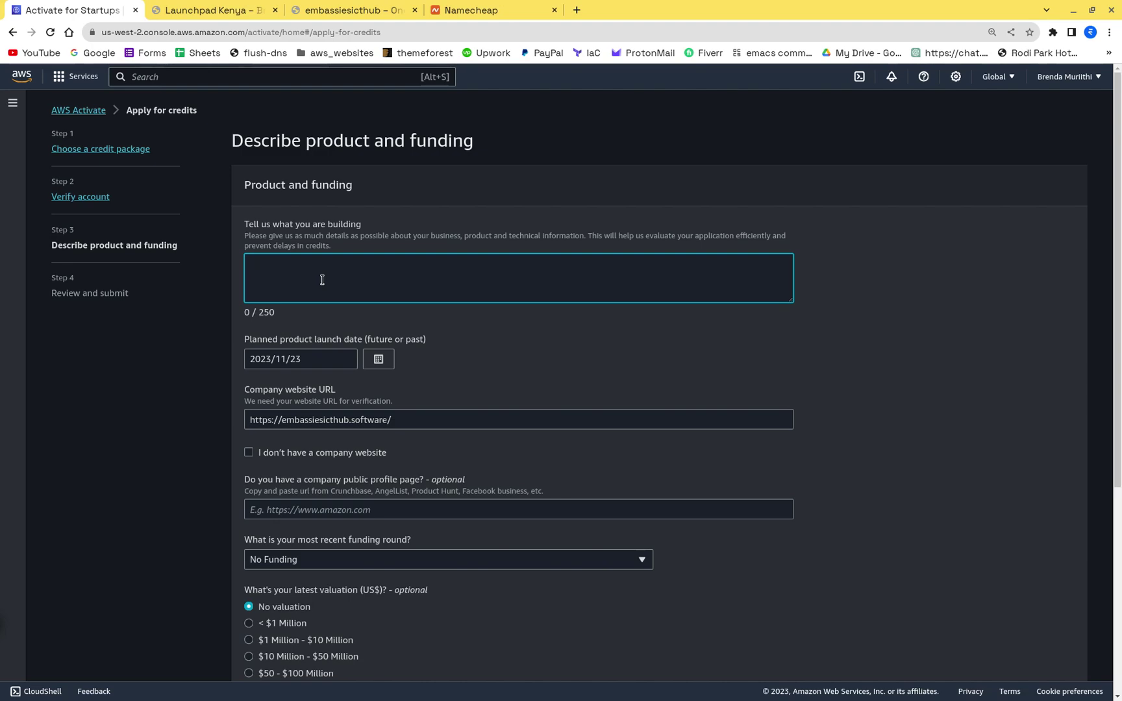
left_click(317, 8)
scroll(388, 389, "down", 5)
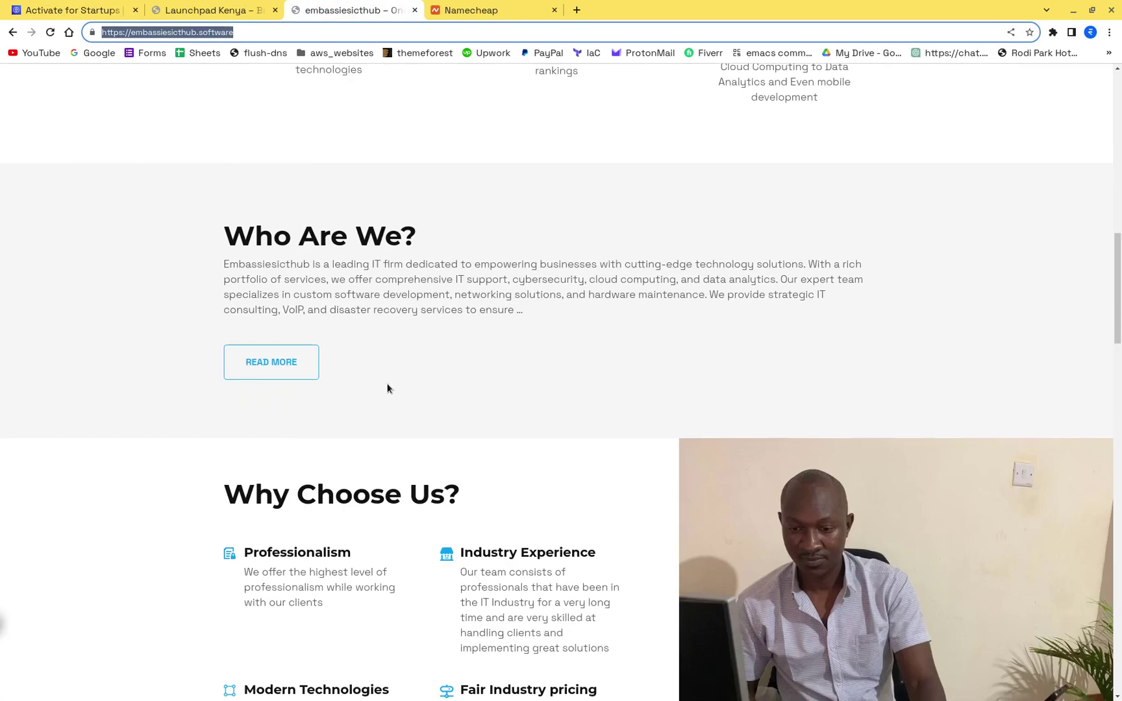
scroll(388, 389, "up", 10)
left_click(254, 8)
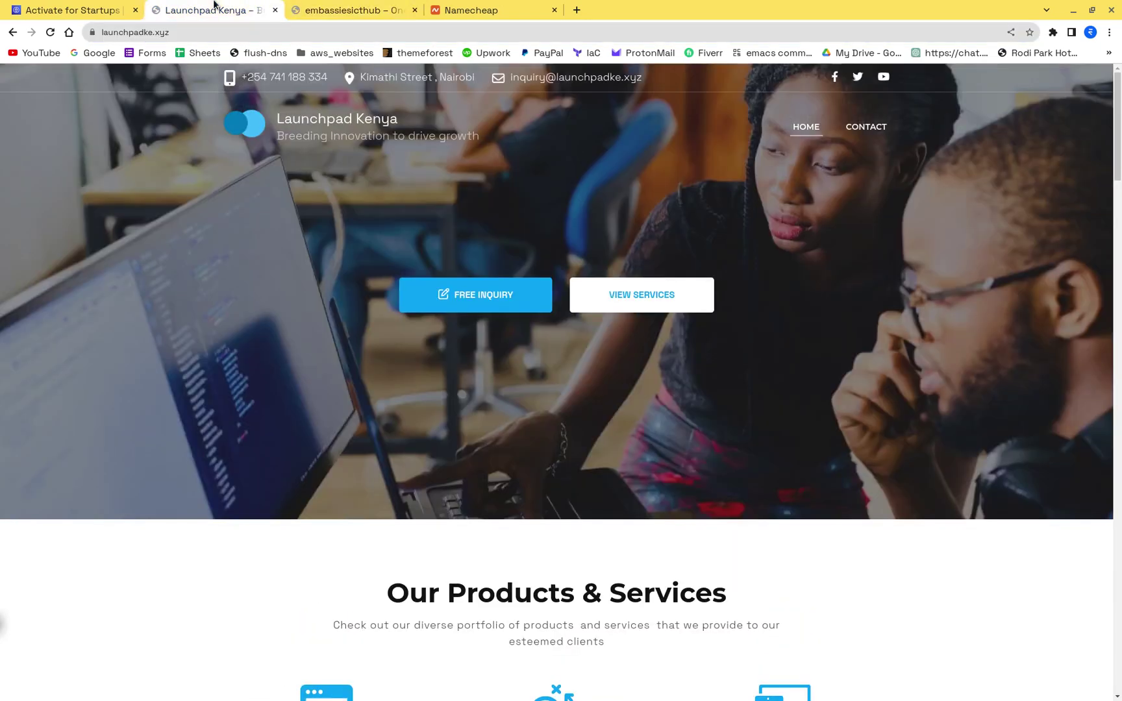
left_click(76, 7)
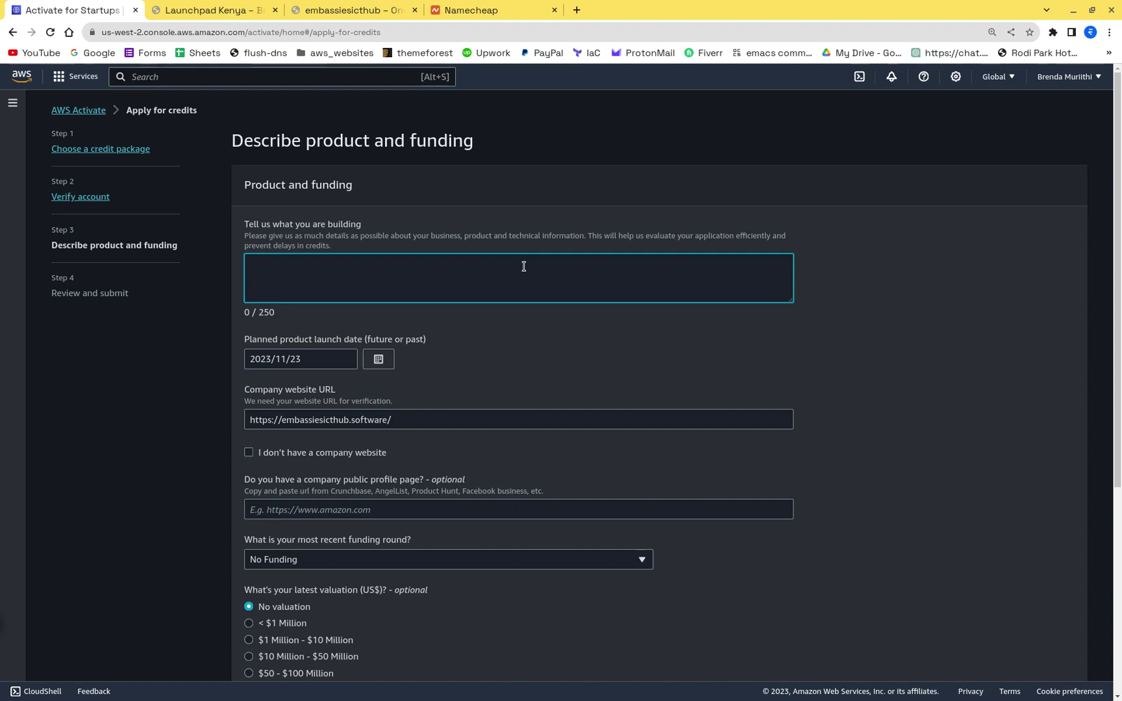
Step: Type the description's opening: clients are considering moving to the cloud, with cost and advantages being assessed
type("ecently our clients have starte")
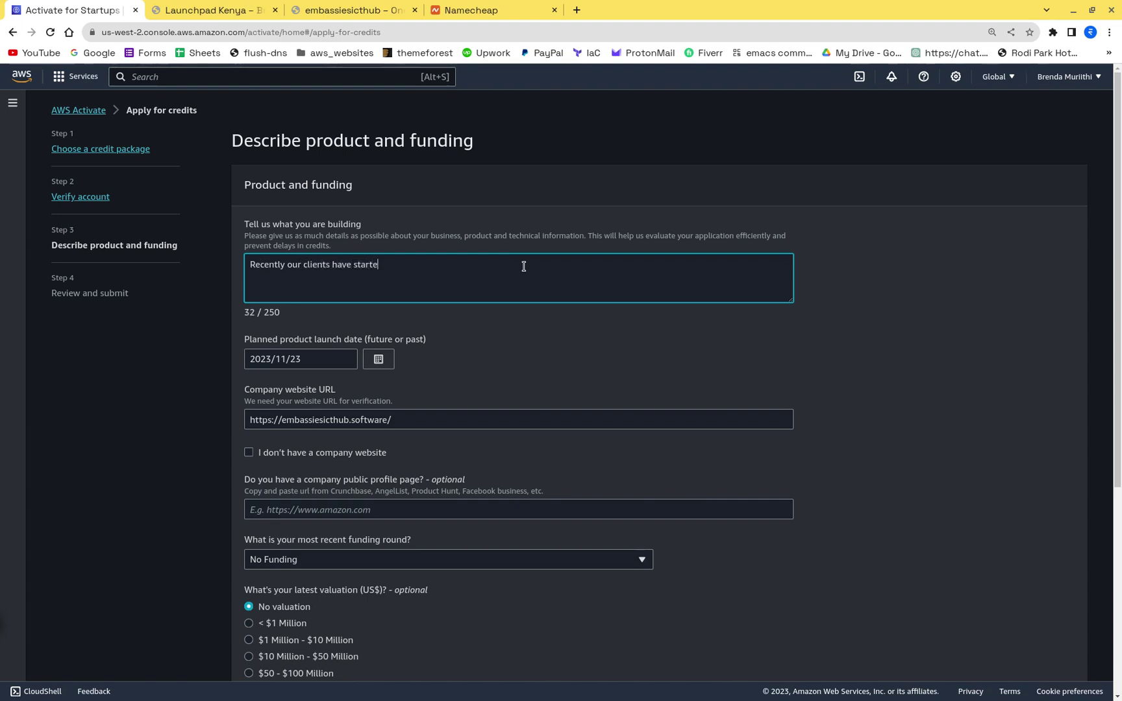
type("d considering th")
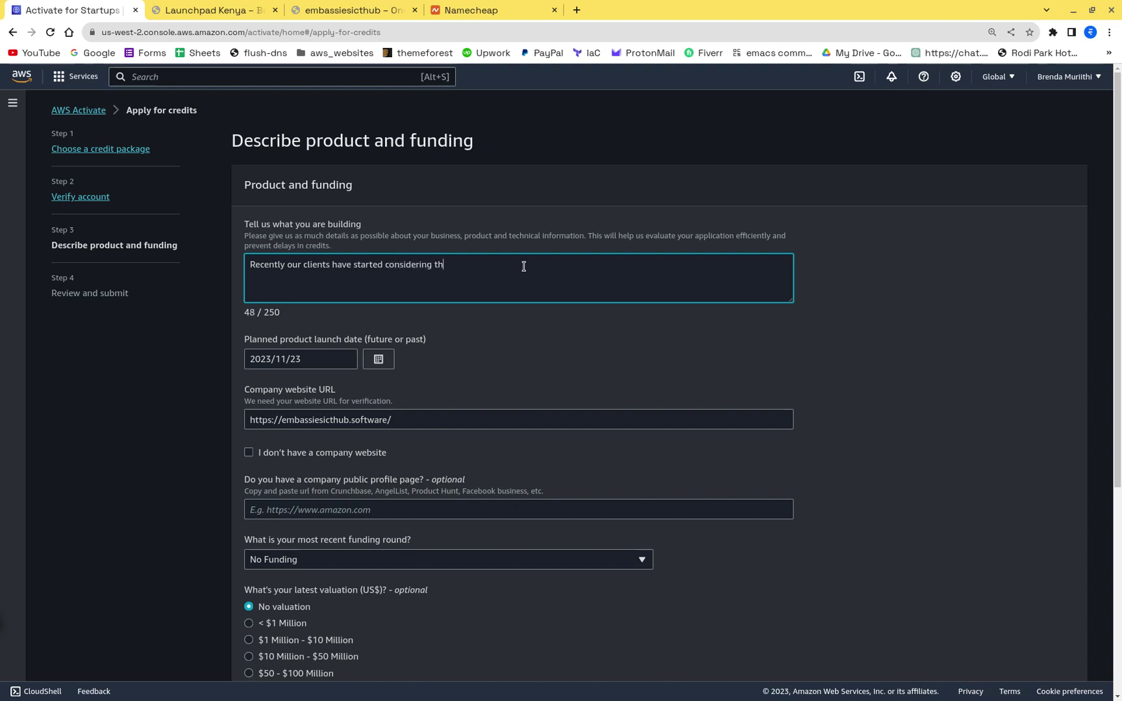
type("e option of ")
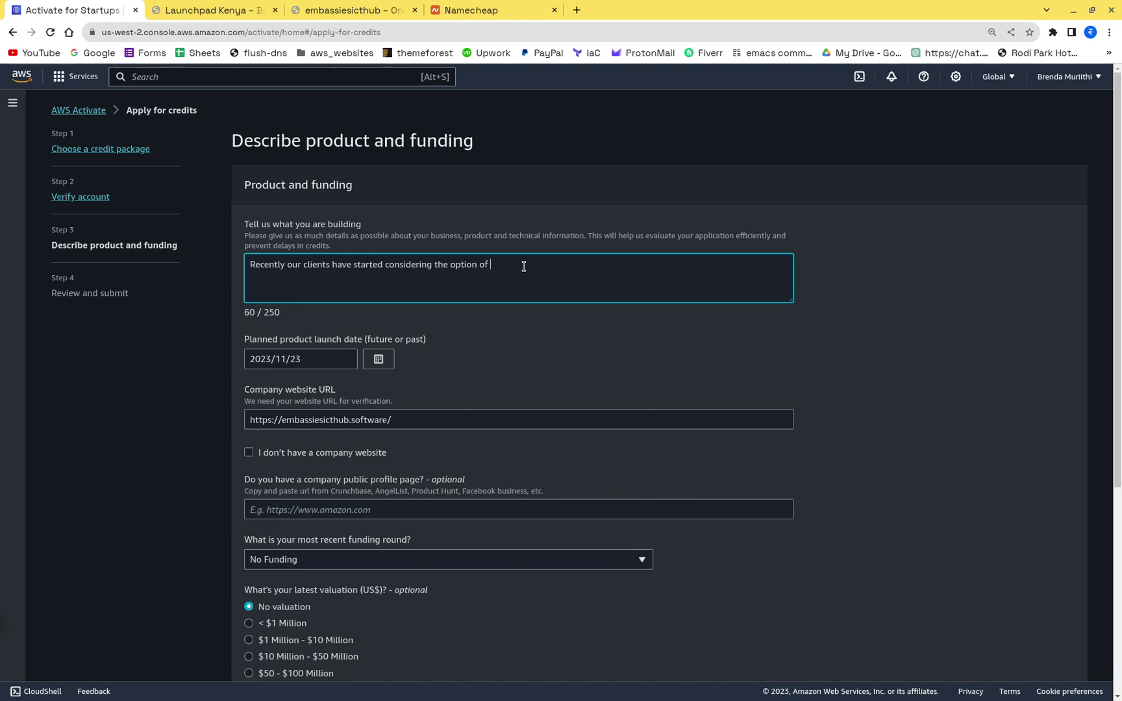
type("moving to the cl")
key("BackSpace")
type("oud  and we")
key("BackSpace")
key("BackSpace")
type("we  are curren")
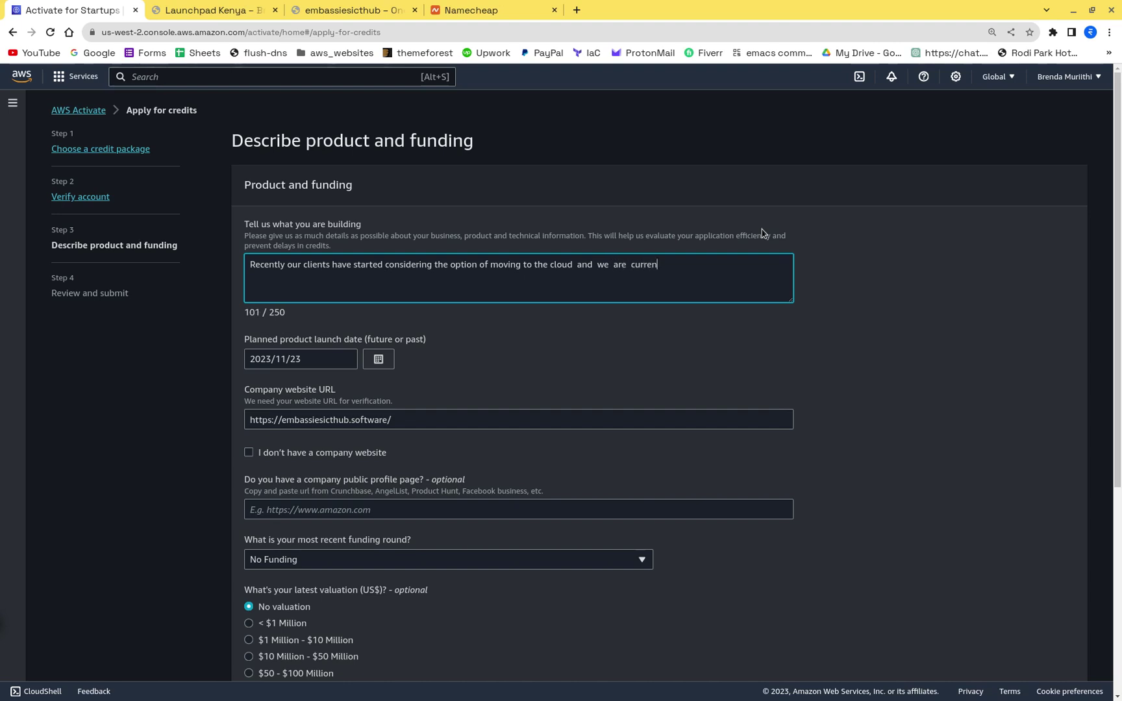
type("tly in ")
type("str")
type("being a")
type("ske")
type("d to asse")
type("ss")
type(" the ")
type("cost and the")
type(" advan")
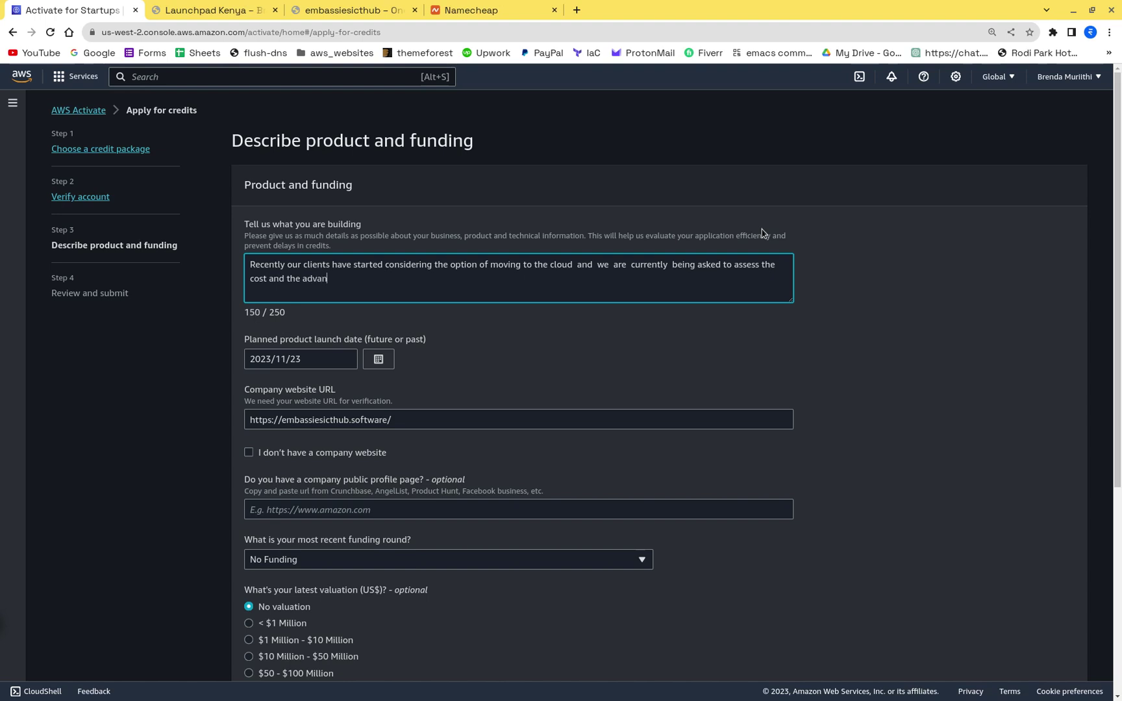
type("tages , so we are planning on lift and sh")
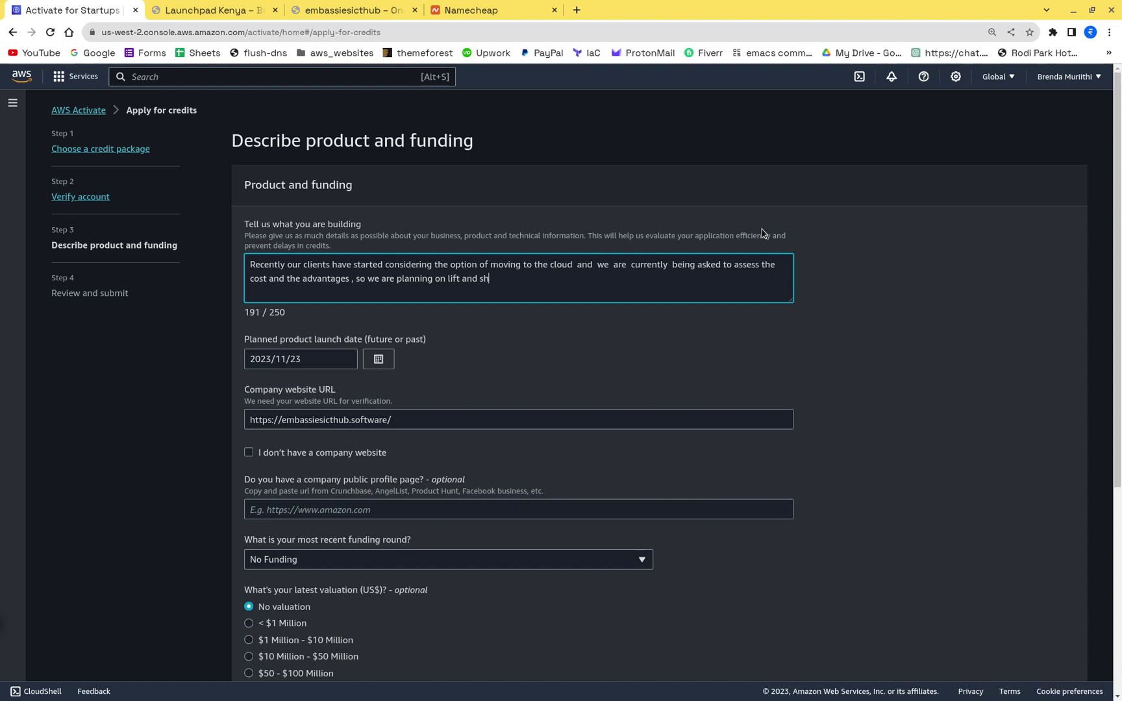
key("BackSpace")
key("BackSpace")
key("BackSpace")
key("BackSpace")
key("BackSpace")
key("BackSpace")
Step: Add the plan to refactor client apps, test performance and technical advantages on AWS, then deploy to the cloud
type("refactoring  our client applications ")
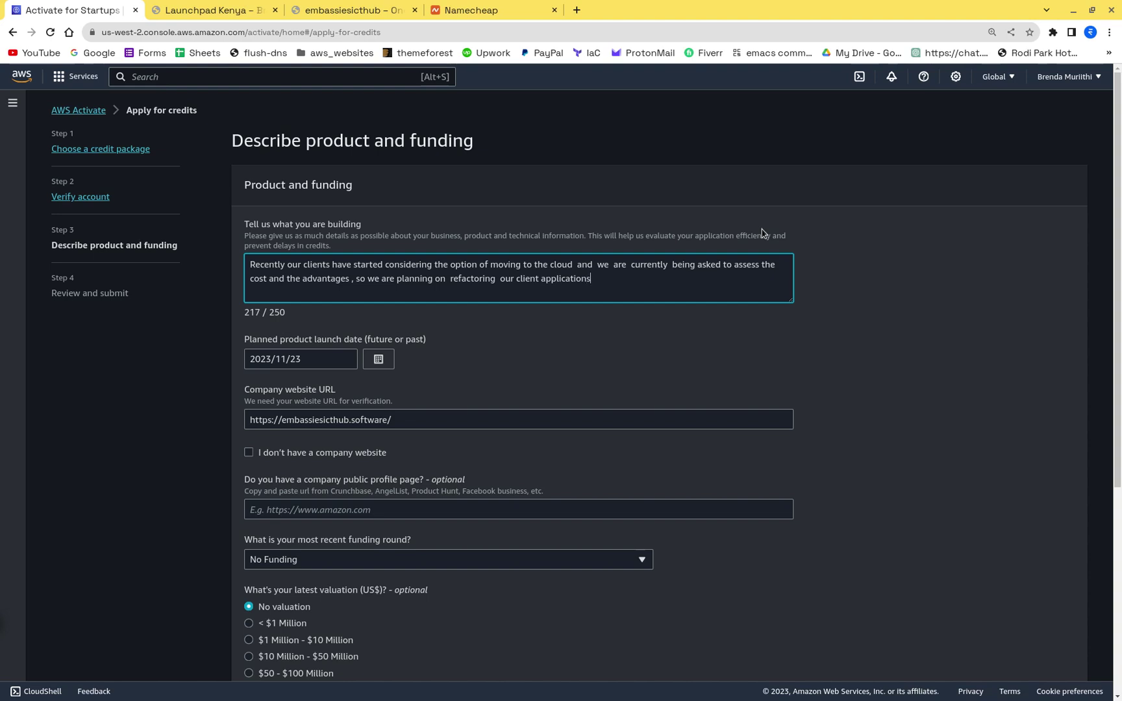
type(" and test  them on AWS to see ")
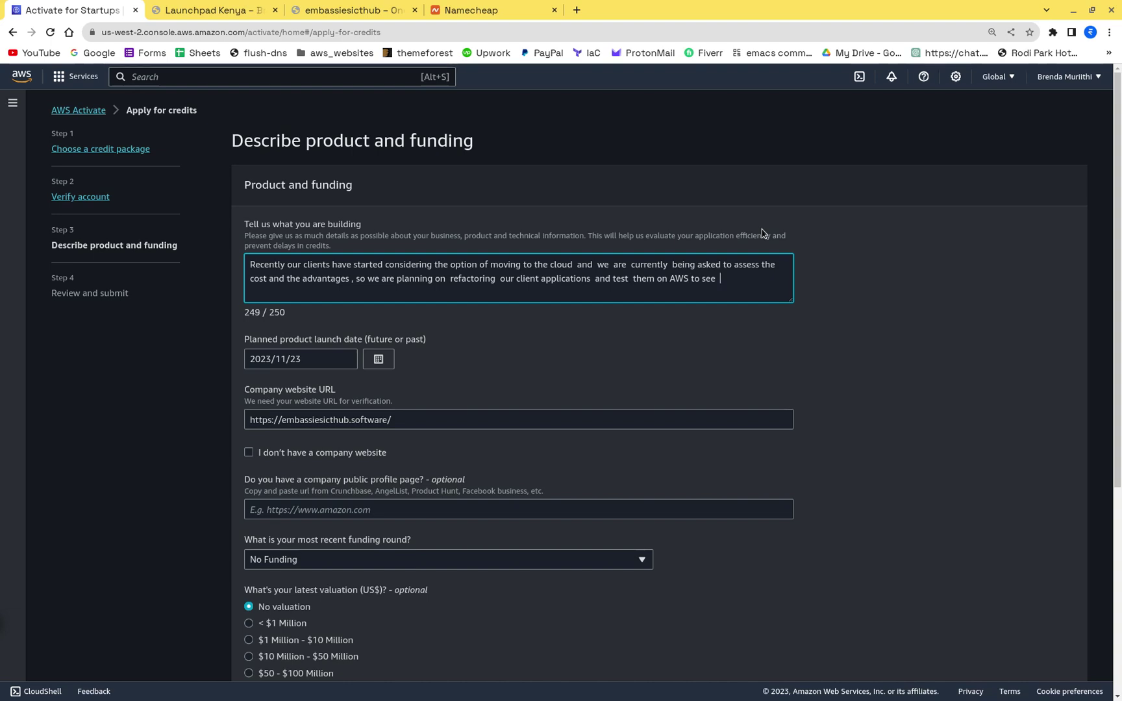
type(" the performance a")
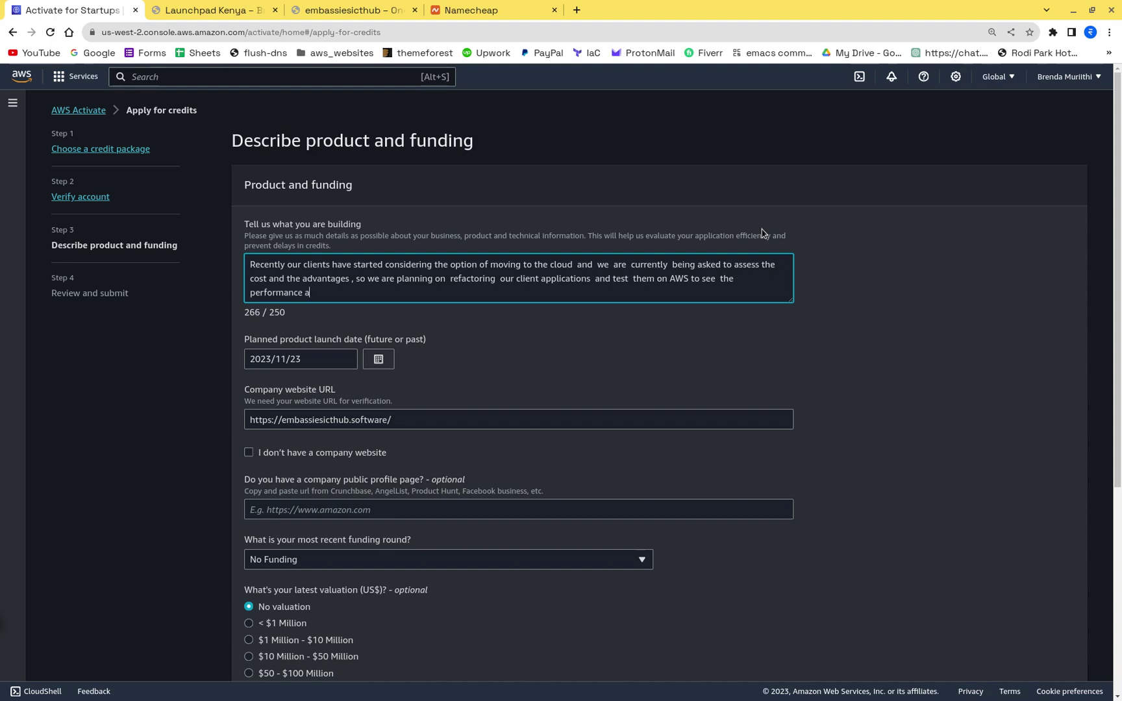
type("dvantages  before we recommend full depol")
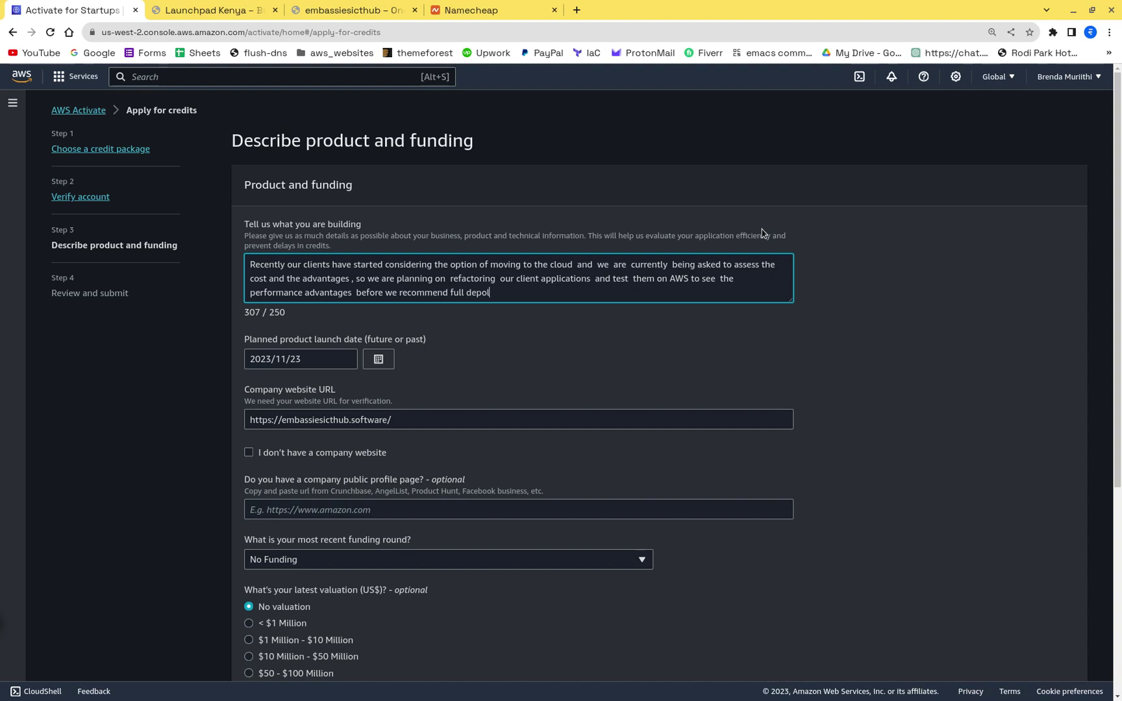
key("BackSpace")
type("oyment")
left_click(305, 292)
type("and technical")
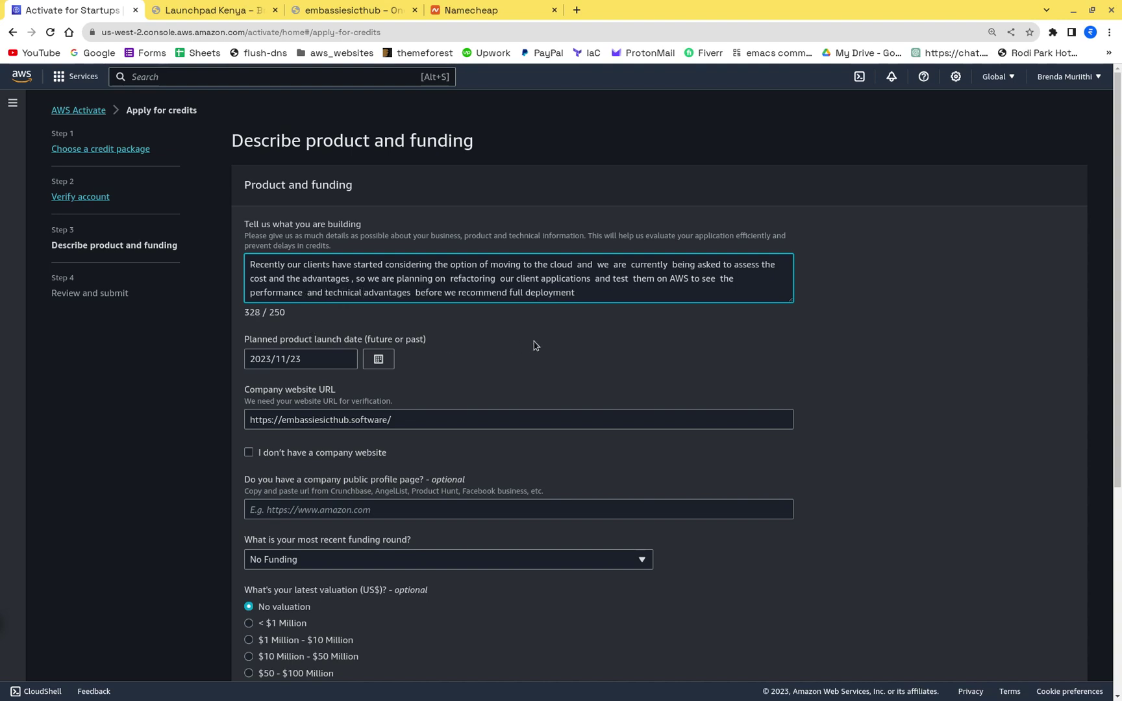
left_click(583, 291)
type("to the cloud")
Step: Browse the embassiesicthub home page's services, testimonials and FAQs
left_click(350, 9)
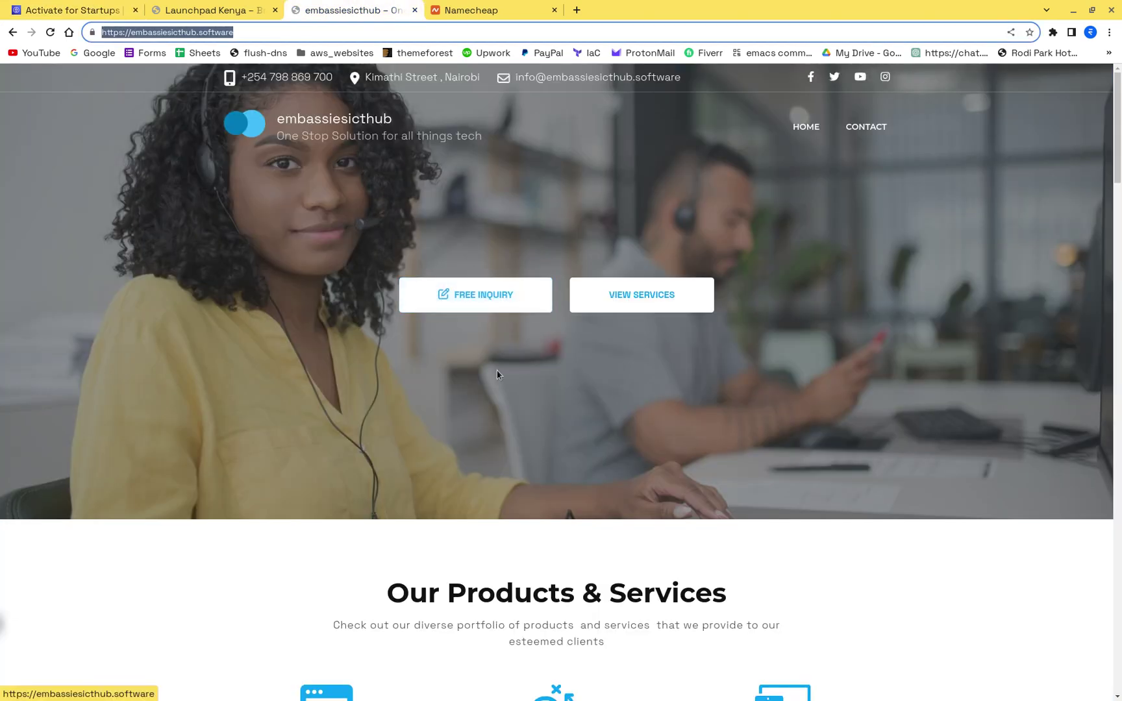
scroll(474, 434, "down", 4)
scroll(473, 434, "up", 4)
scroll(474, 438, "down", 7)
scroll(474, 438, "up", 2)
scroll(474, 438, "down", 3)
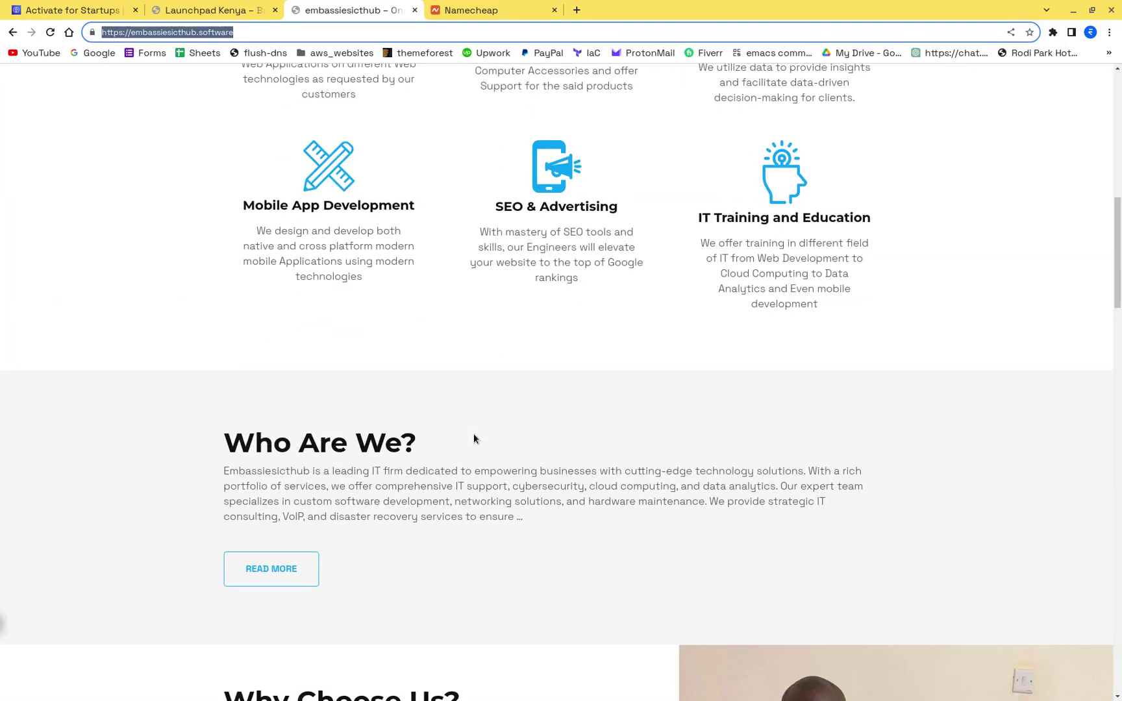
scroll(473, 435, "down", 10)
scroll(473, 438, "up", 15)
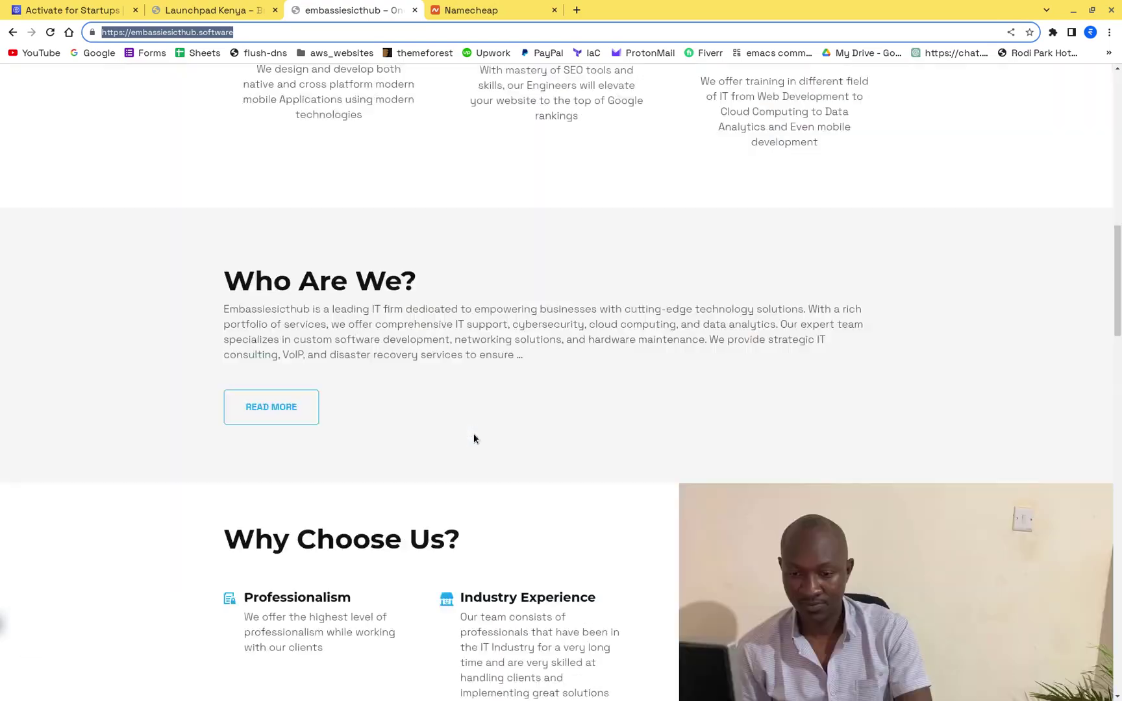
scroll(473, 439, "down", 14)
scroll(473, 438, "down", 8)
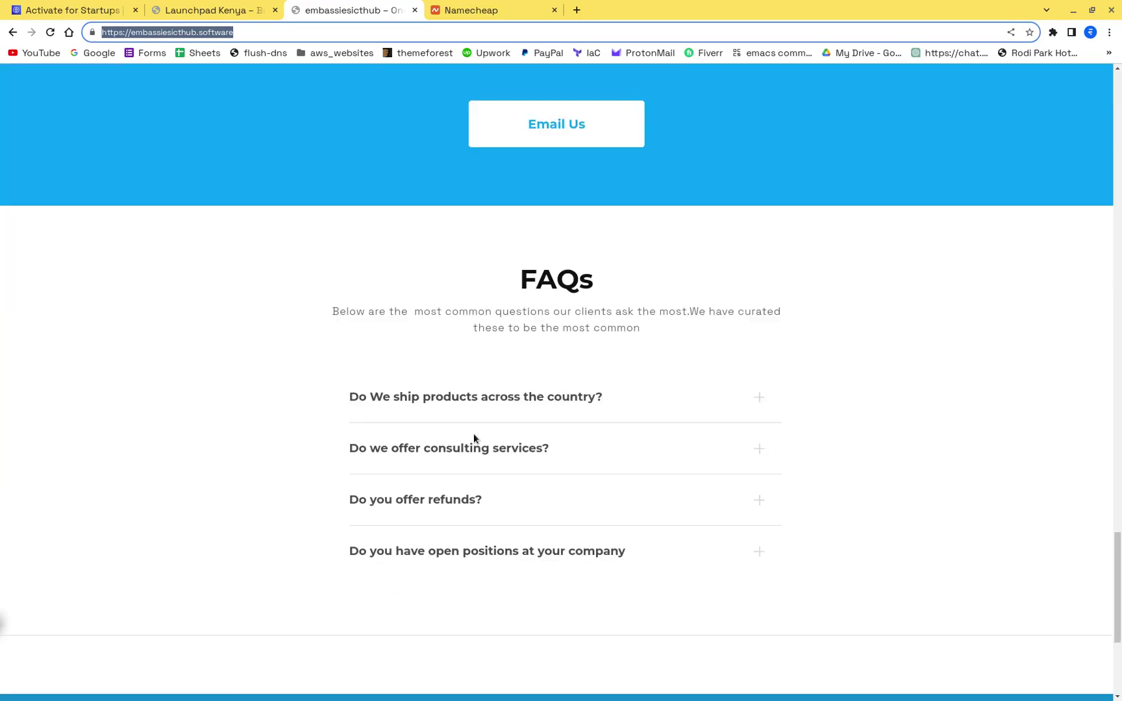
scroll(473, 438, "up", 11)
scroll(473, 439, "up", 10)
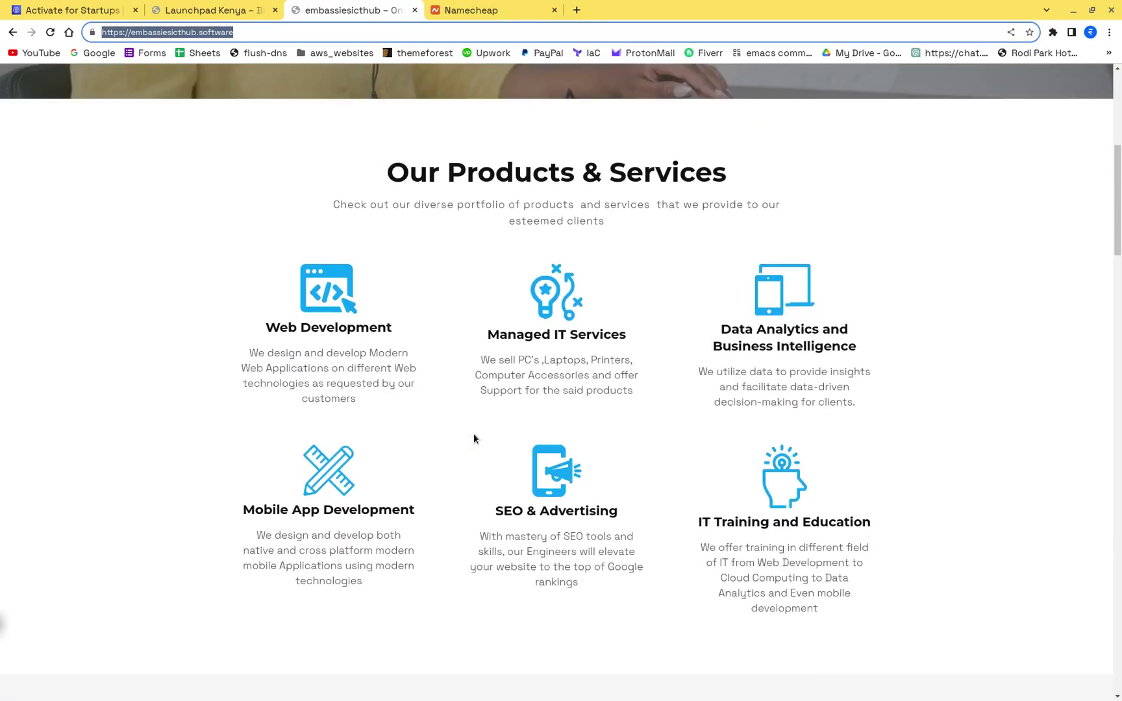
scroll(475, 439, "down", 18)
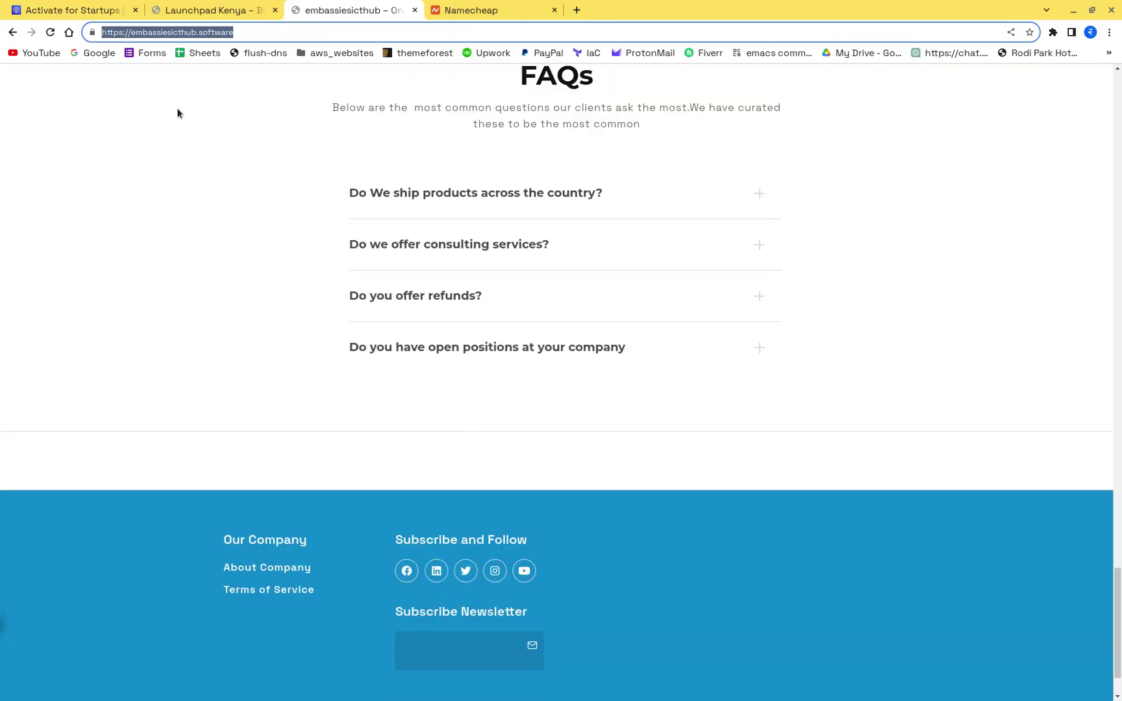
Step: Back on the credits form, replace 'Recently' and 'have started' at the description's start with 'are'
left_click(65, 10)
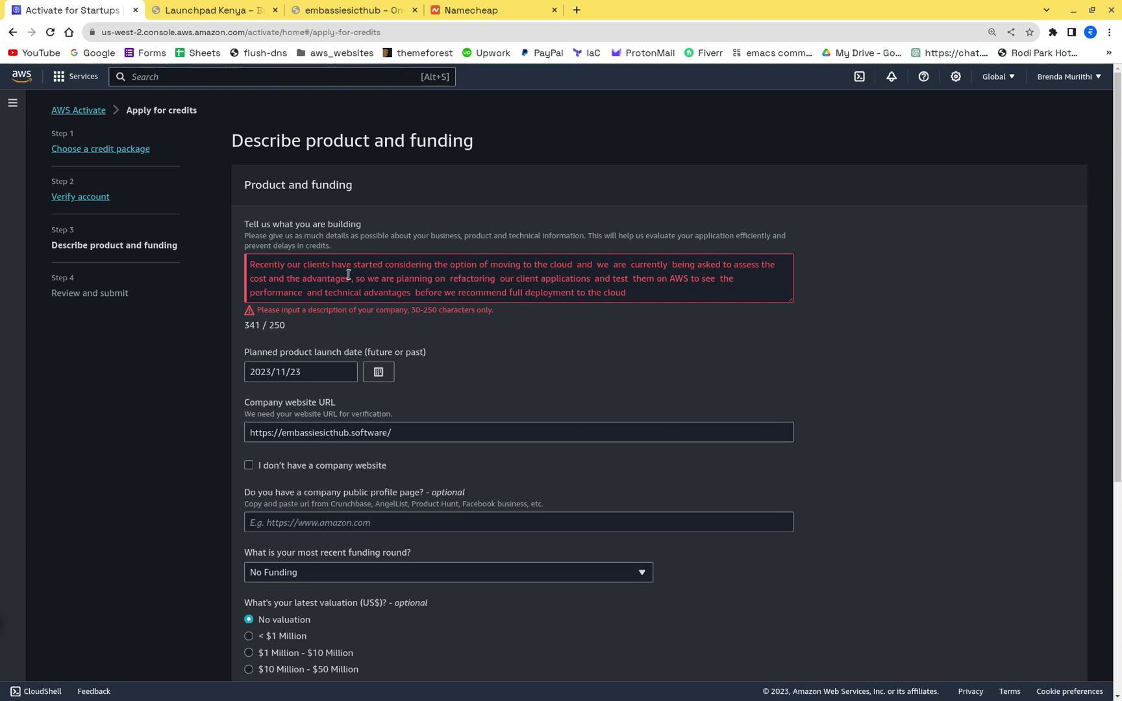
left_click(286, 267)
key("BackSpace")
key("BackSpace")
key("BackSpace")
key("BackSpace")
key("BackSpace")
key("BackSpace")
key("BackSpace")
key("BackSpace")
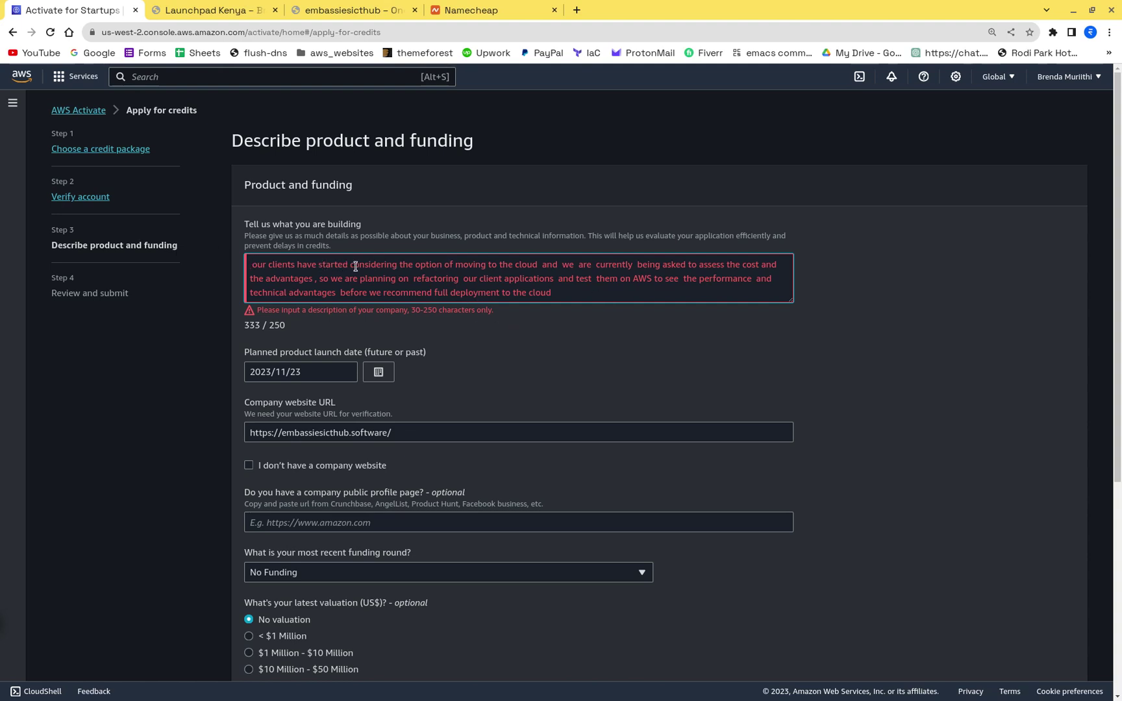
key("BackSpace")
key("BackSpace")
key("BackSpace")
key("BackSpace")
key("BackSpace")
key("BackSpace")
key("BackSpace")
key("BackSpace")
key("BackSpace")
key("BackSpace")
key("BackSpace")
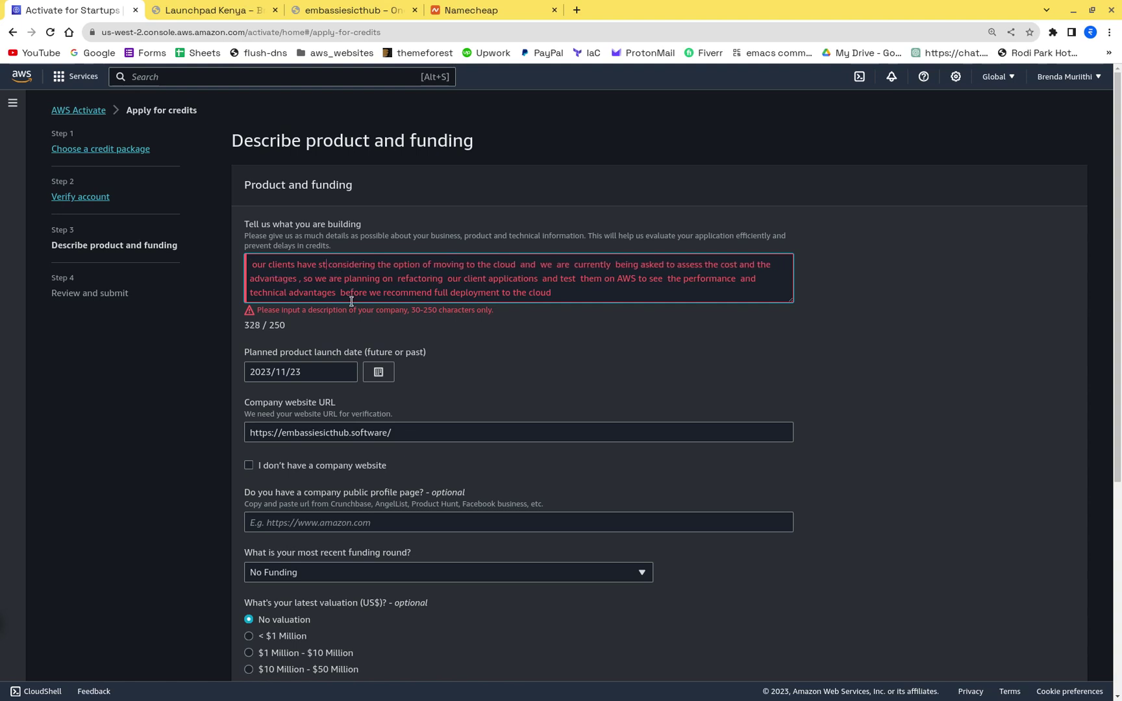
key("BackSpace")
type("are")
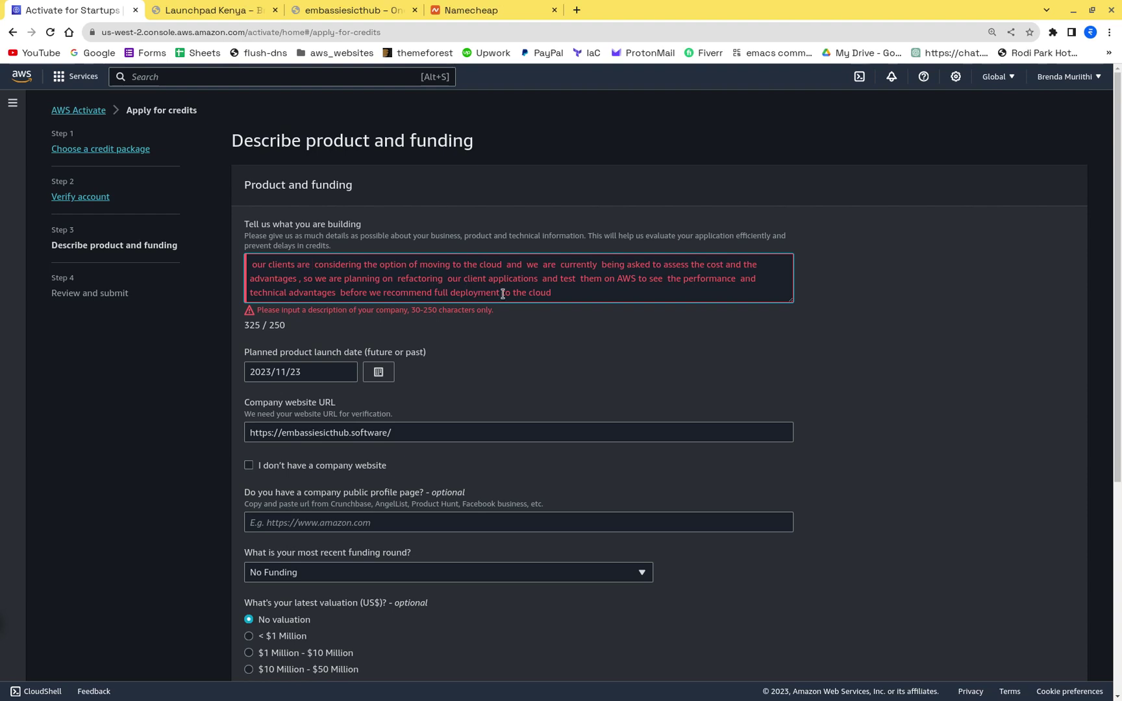
Step: Delete 'option of' and 'the', and replace 'being asked to assess' with 'assessing'
left_click(415, 264)
key("BackSpace")
key("BackSpace")
key("BackSpace")
key("BackSpace")
key("BackSpace")
key("BackSpace")
key("BackSpace")
key("BackSpace")
key("BackSpace")
key("BackSpace")
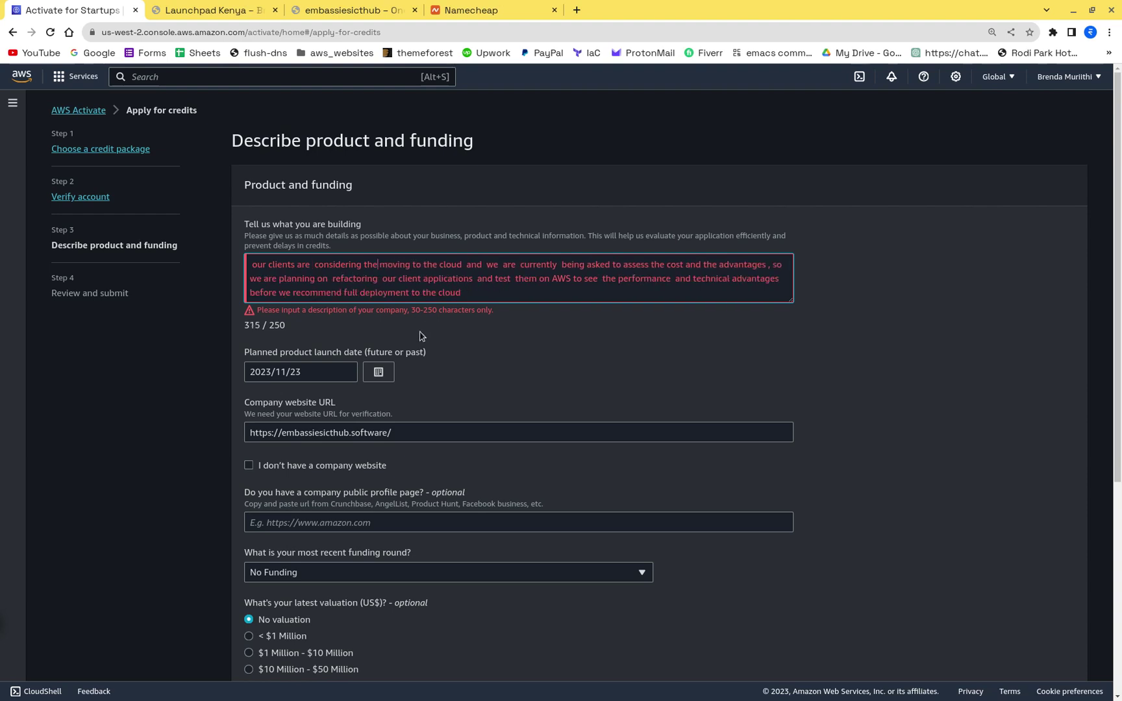
key("BackSpace")
key("BackSpace")
key("BackSpace")
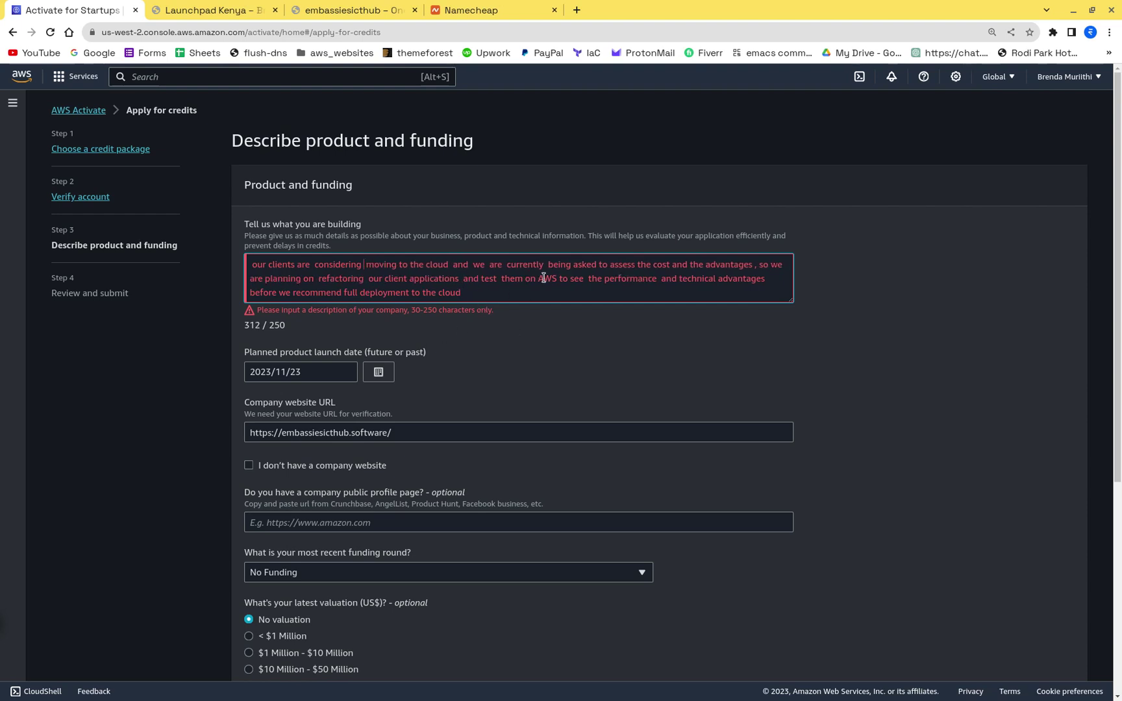
left_click(593, 266)
key("BackSpace")
key("BackSpace")
key("BackSpace")
key("BackSpace")
key("BackSpace")
key("BackSpace")
key("BackSpace")
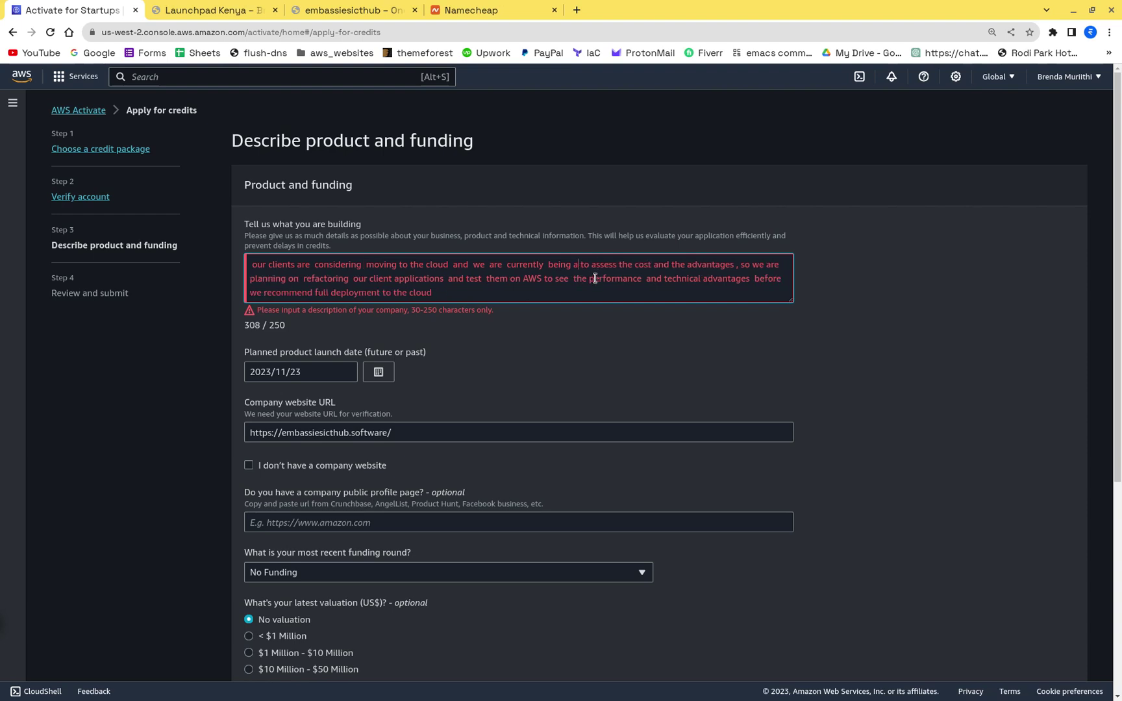
key("BackSpace")
key("BackSpace")
key("BackSpace")
key("BackSpace")
key("BackSpace")
key("Delete")
key("Delete")
key("Delete")
key("Delete")
key("Delete")
key("Delete")
key("Delete")
key("Delete")
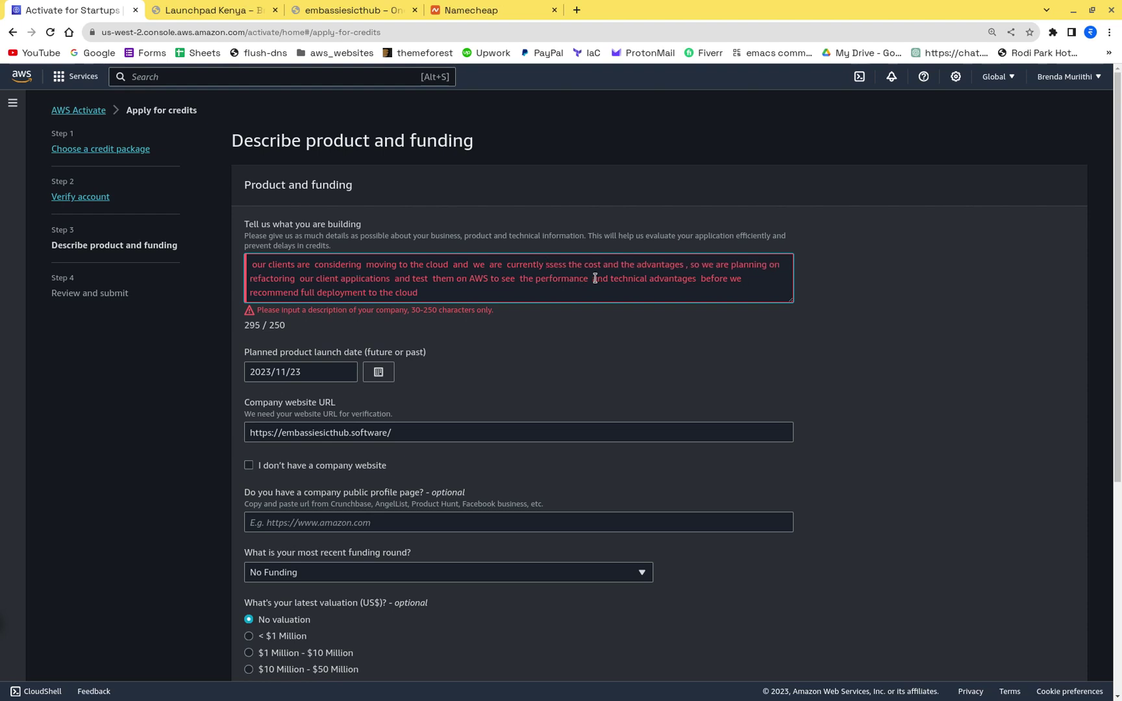
type("assessing")
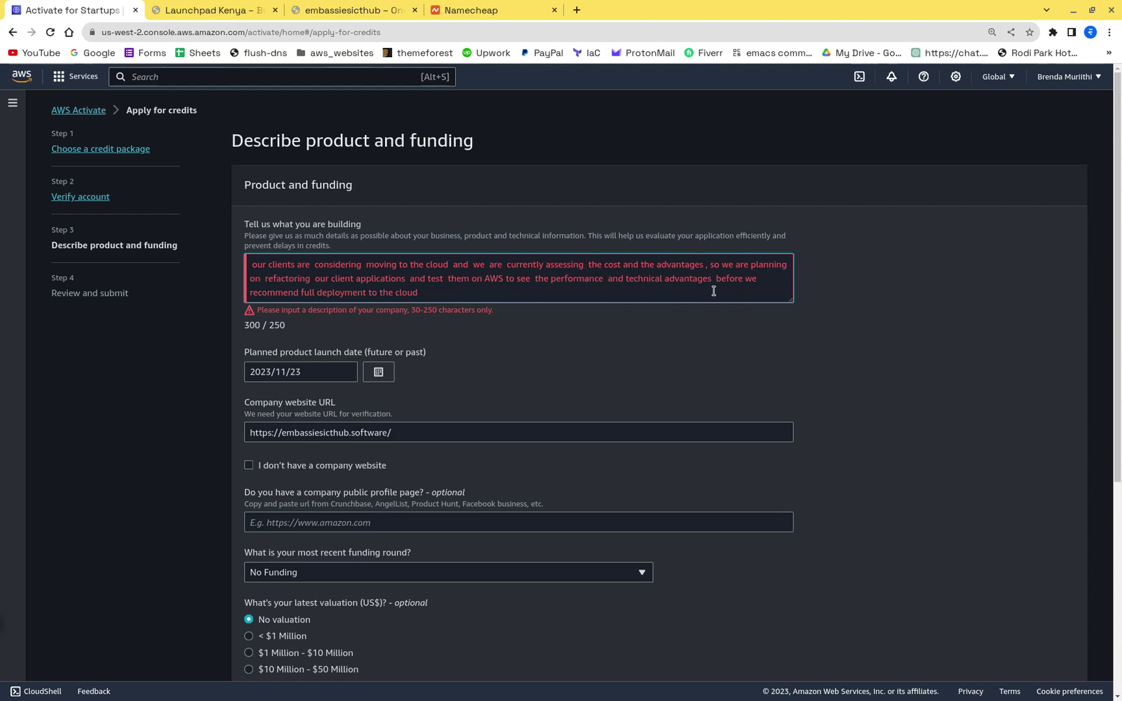
left_click(547, 334)
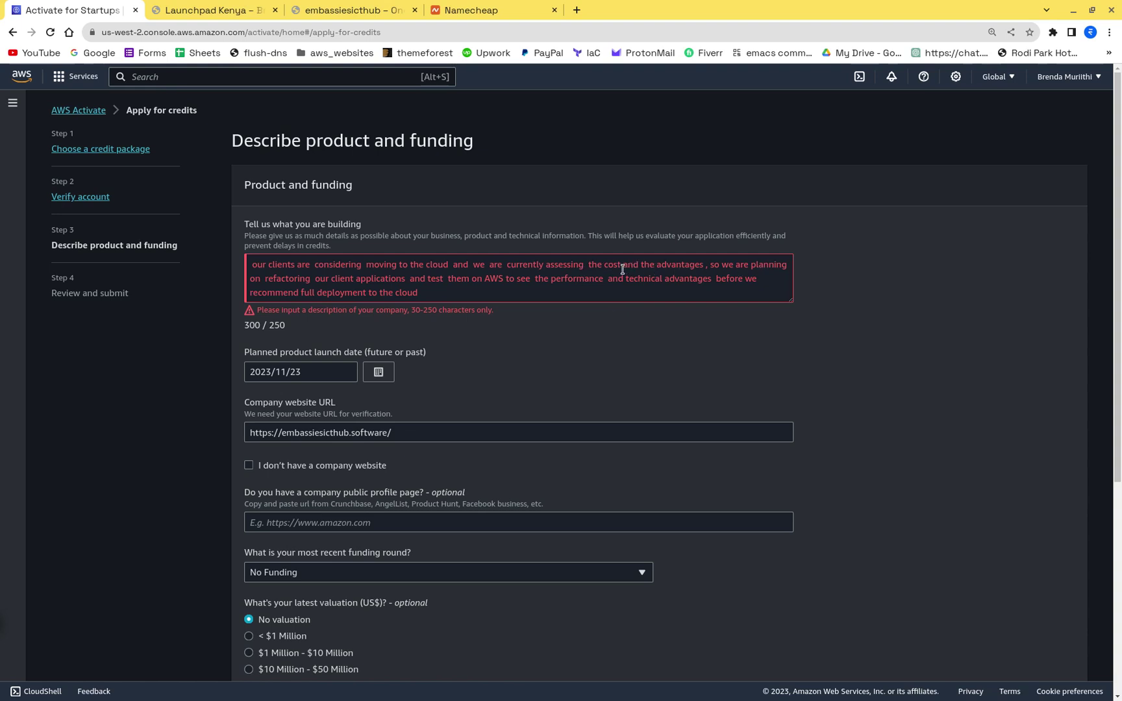
Step: Remove 'the cost and' from the description, bringing it to 288 characters
left_click(656, 267)
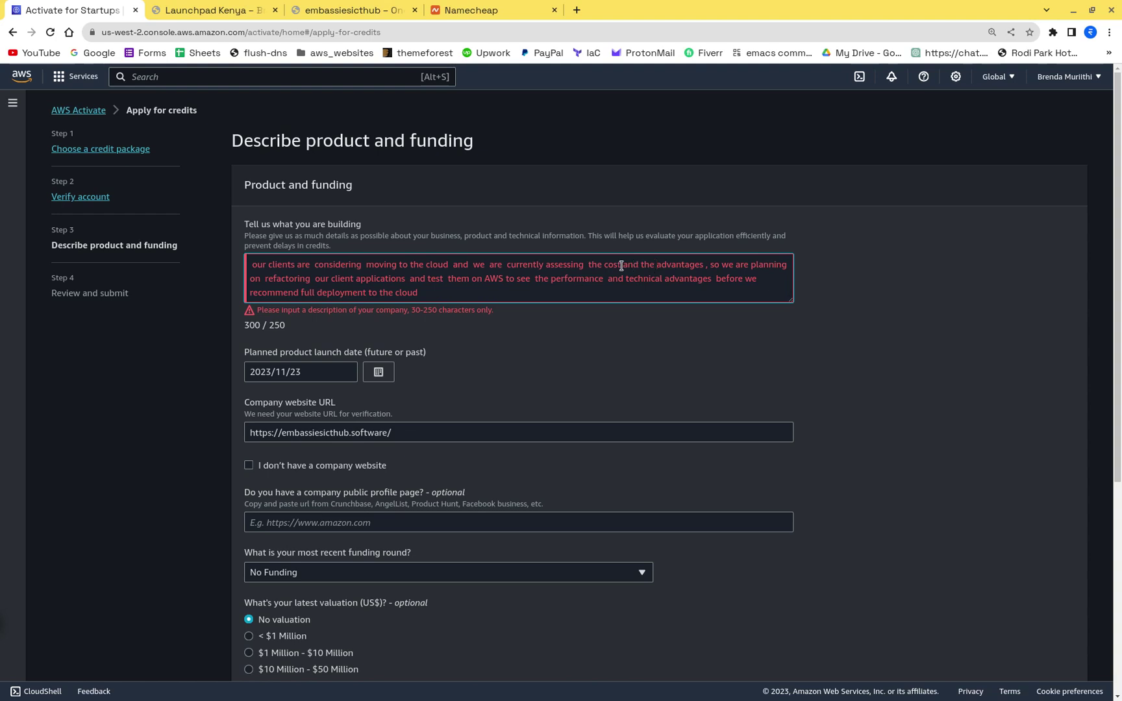
left_click(624, 265)
left_click(652, 266)
key("BackSpace")
key("BackSpace")
key("BackSpace")
key("BackSpace")
key("BackSpace")
key("BackSpace")
key("BackSpace")
key("BackSpace")
key("BackSpace")
key("BackSpace")
key("BackSpace")
key("BackSpace")
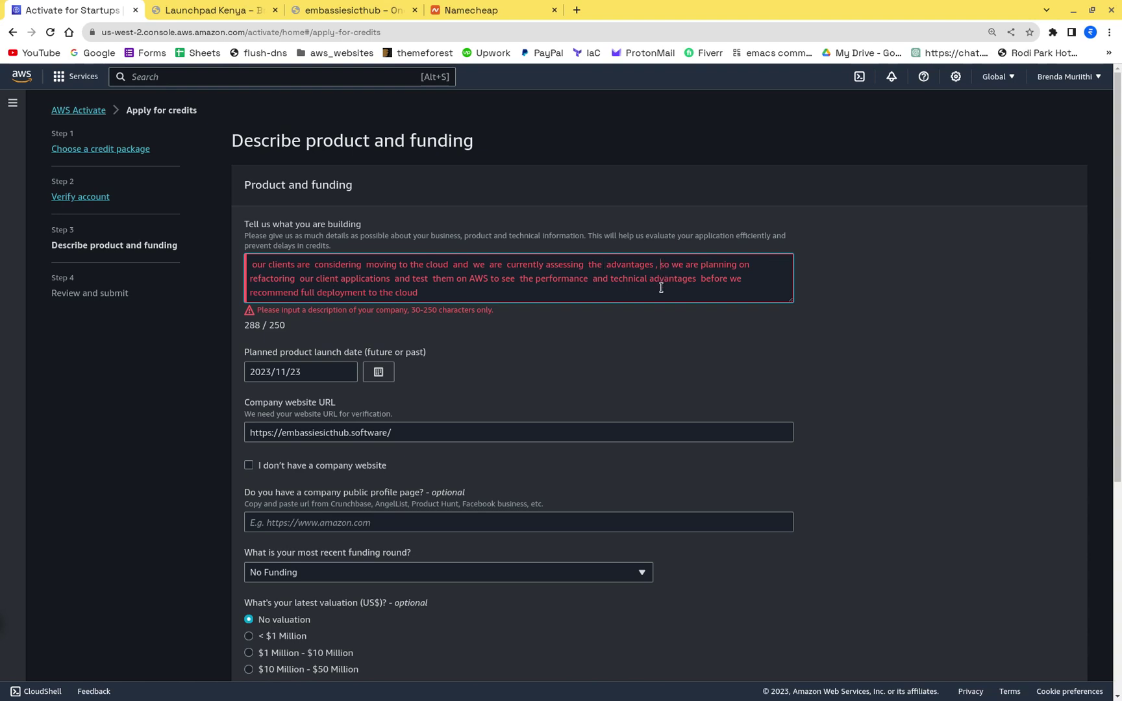
Step: Remove the stray comma after 'advantages' and capitalise the opening word to 'Our'
key("BackSpace")
key("BackSpace")
left_click(423, 298)
left_click(614, 353)
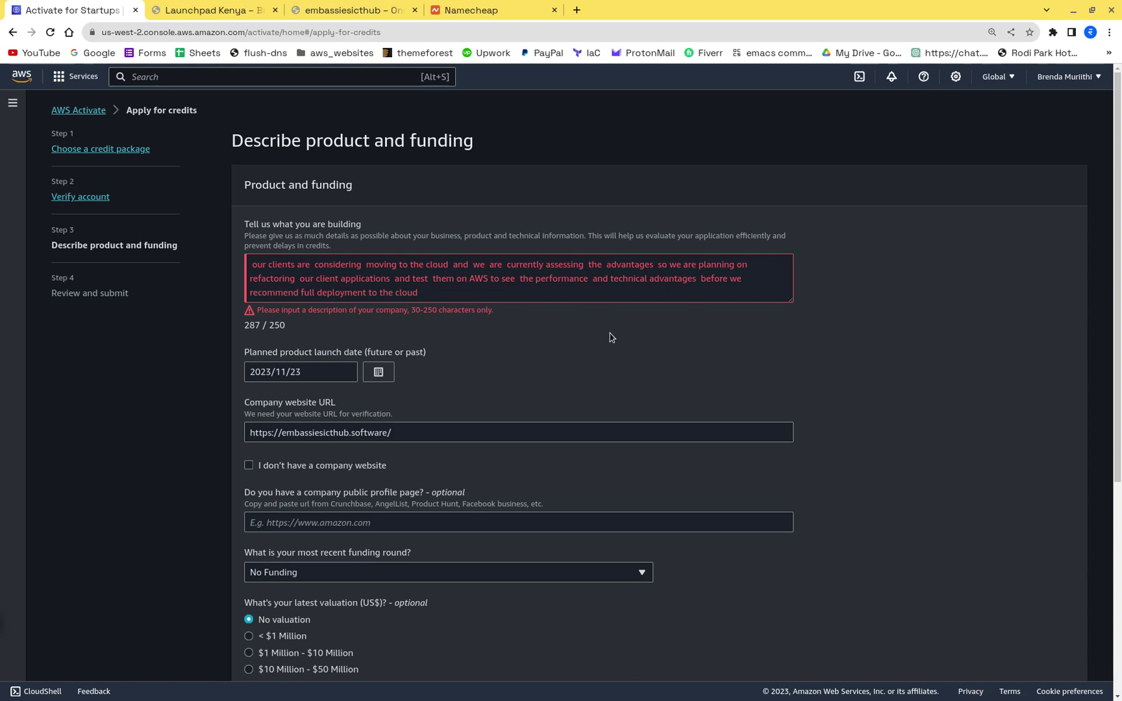
left_click(258, 267)
key("BackSpace")
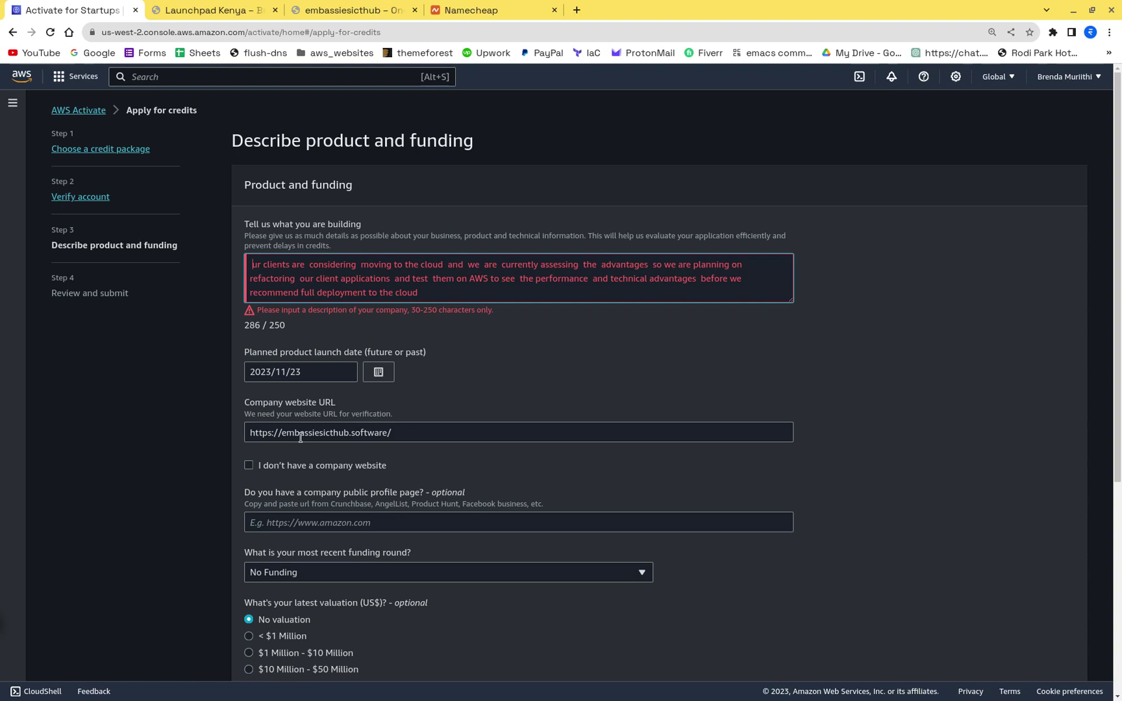
type("O")
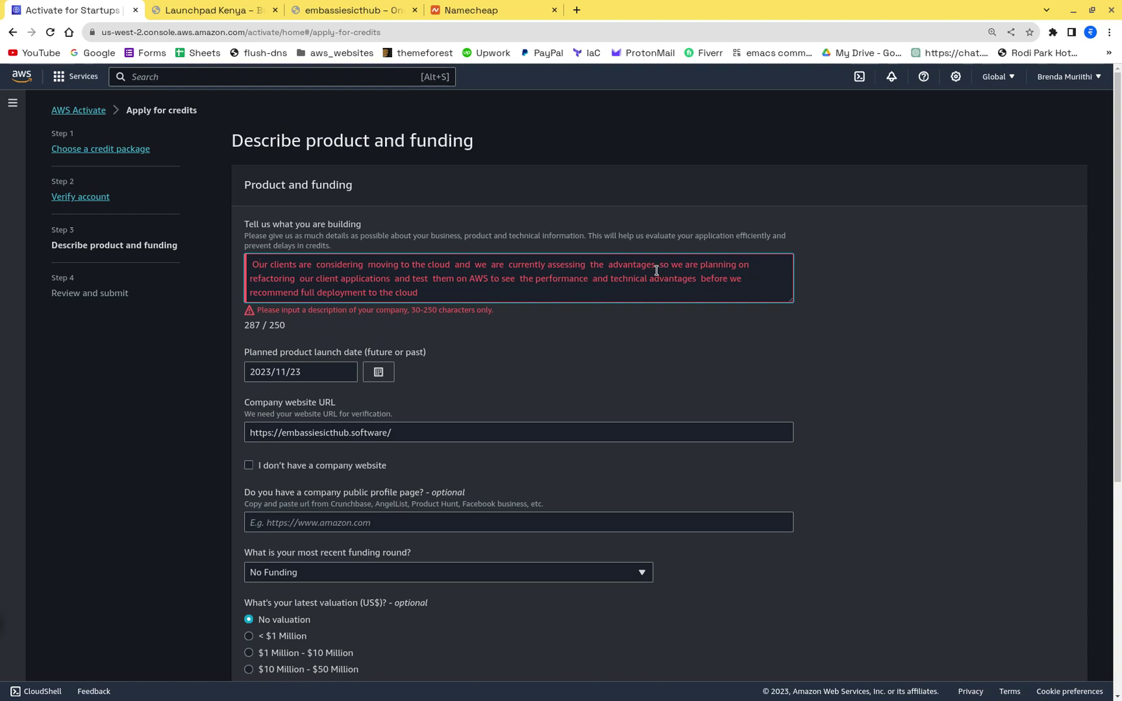
Step: End the sentence after 'advantages' and replace 'so we are planning on' with 'We are refactoring'
left_click(655, 267)
type(".")
key("Delete")
key("Delete")
key("Delete")
key("Delete")
key("Delete")
key("Delete")
key("Delete")
key("Delete")
key("Delete")
key("Delete")
key("Delete")
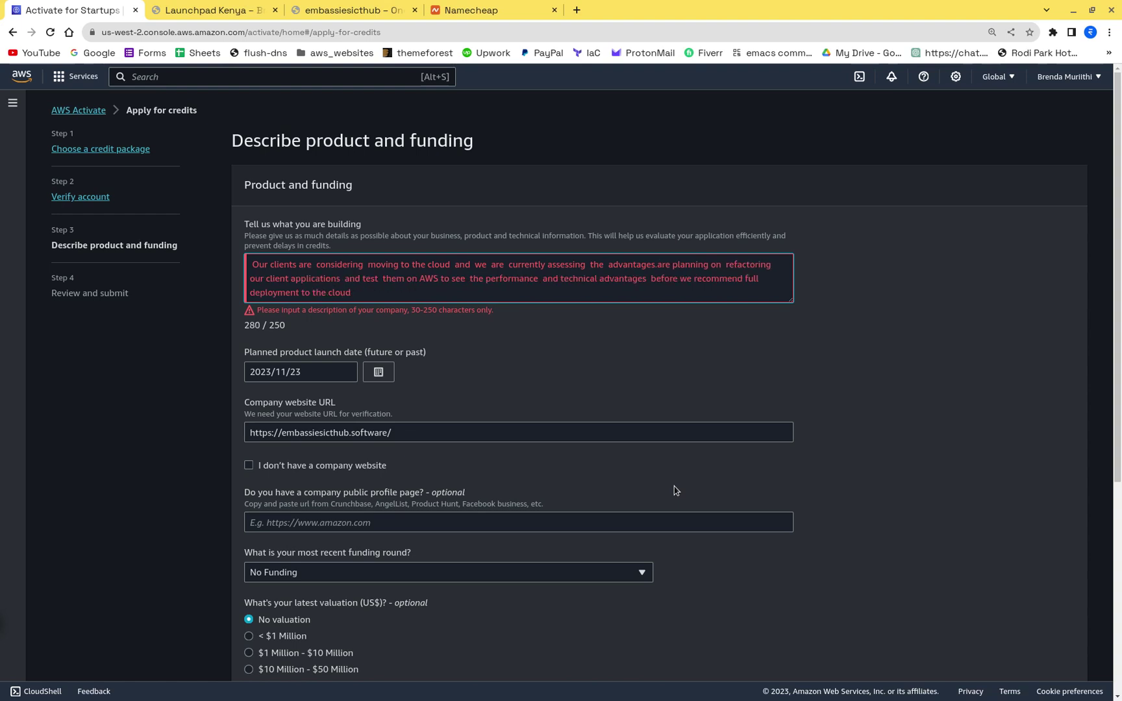
key("Delete")
key("Delete")
key("Delete")
key("Delete")
key("Delete")
key("Delete")
key("Delete")
key("Delete")
key("Delete")
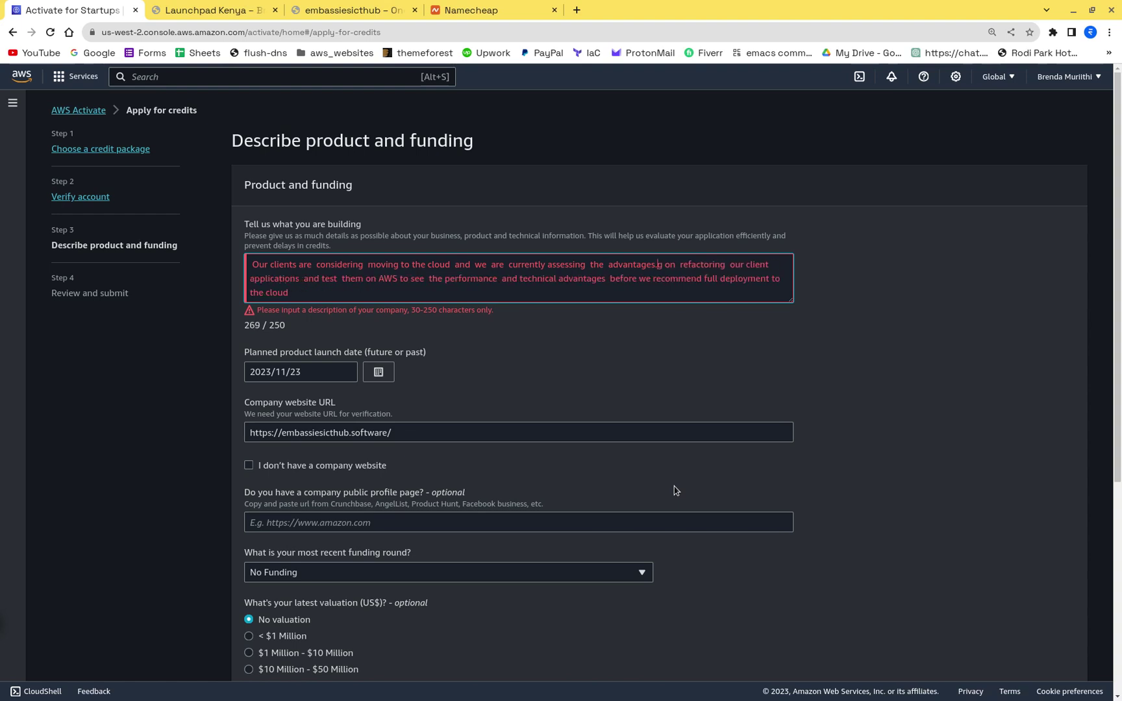
key("Delete")
key("Delete")
key("Delete")
key("Delete")
key("Delete")
key("Delete")
key("Delete")
key("Delete")
key("Delete")
key("Delete")
key("Delete")
key("Delete")
key("Delete")
key("Delete")
key("Delete")
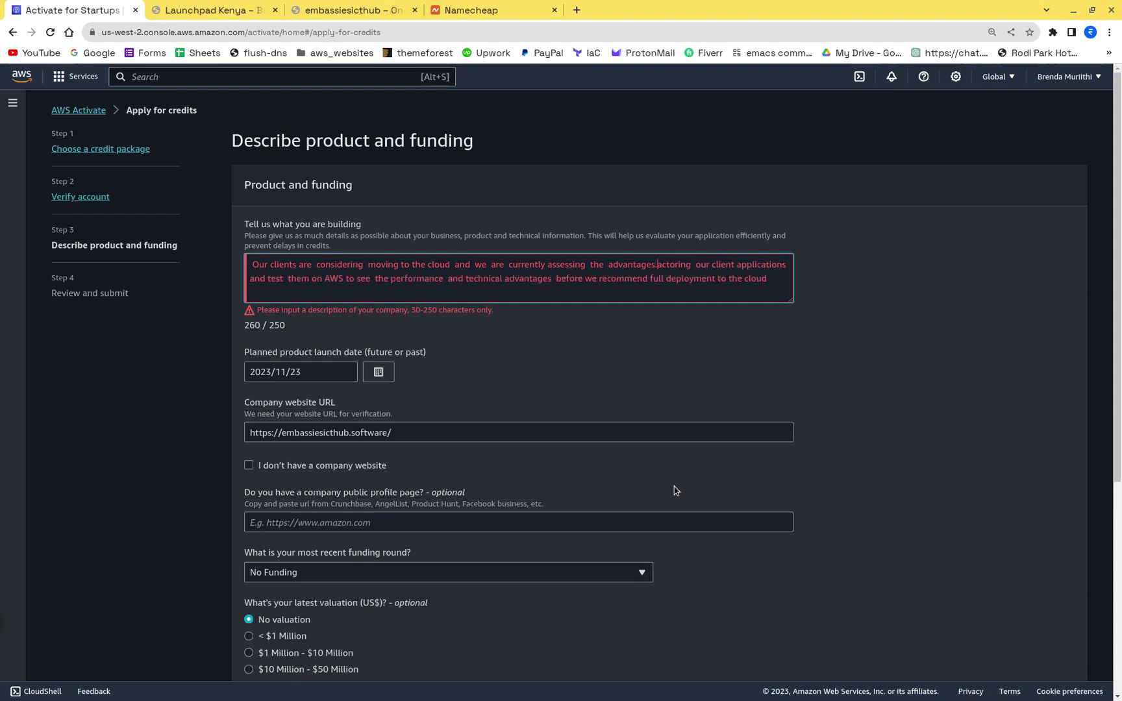
key("Delete")
key("Delete")
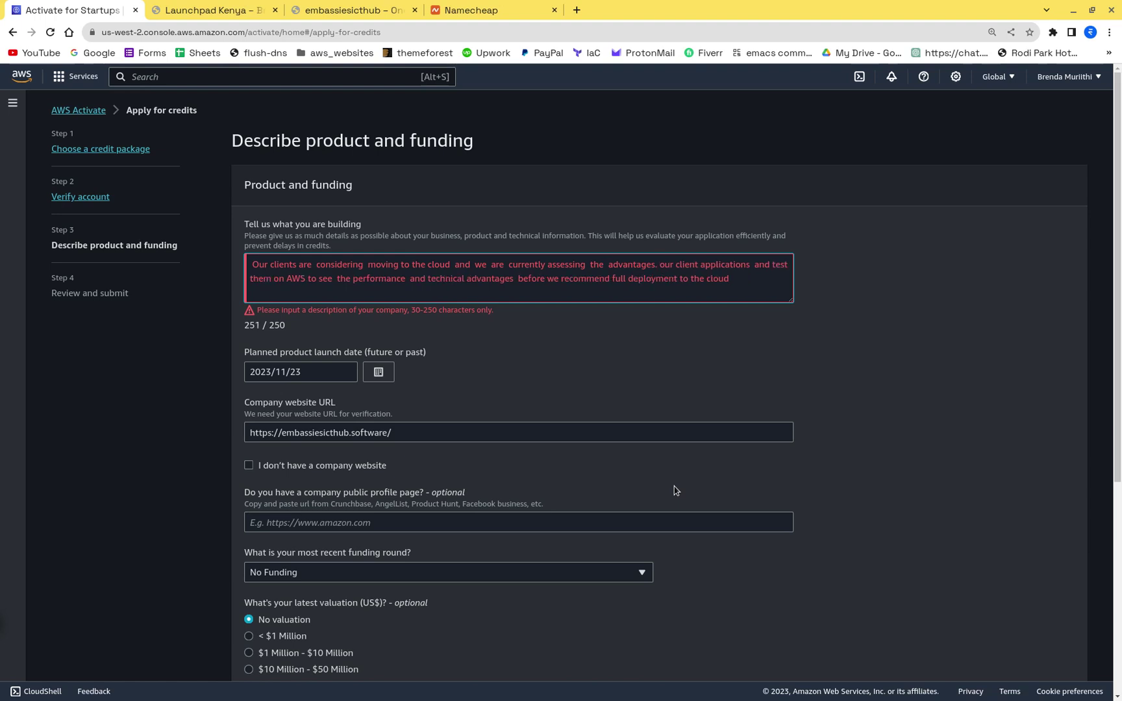
type("We are ")
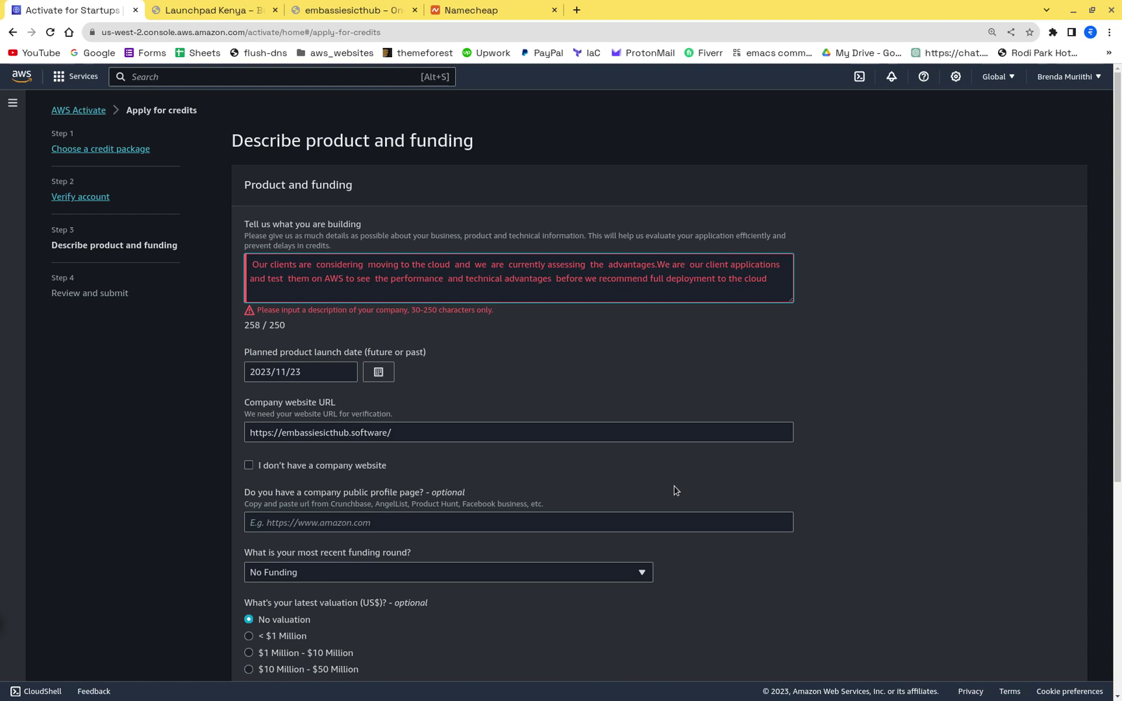
type("refactori")
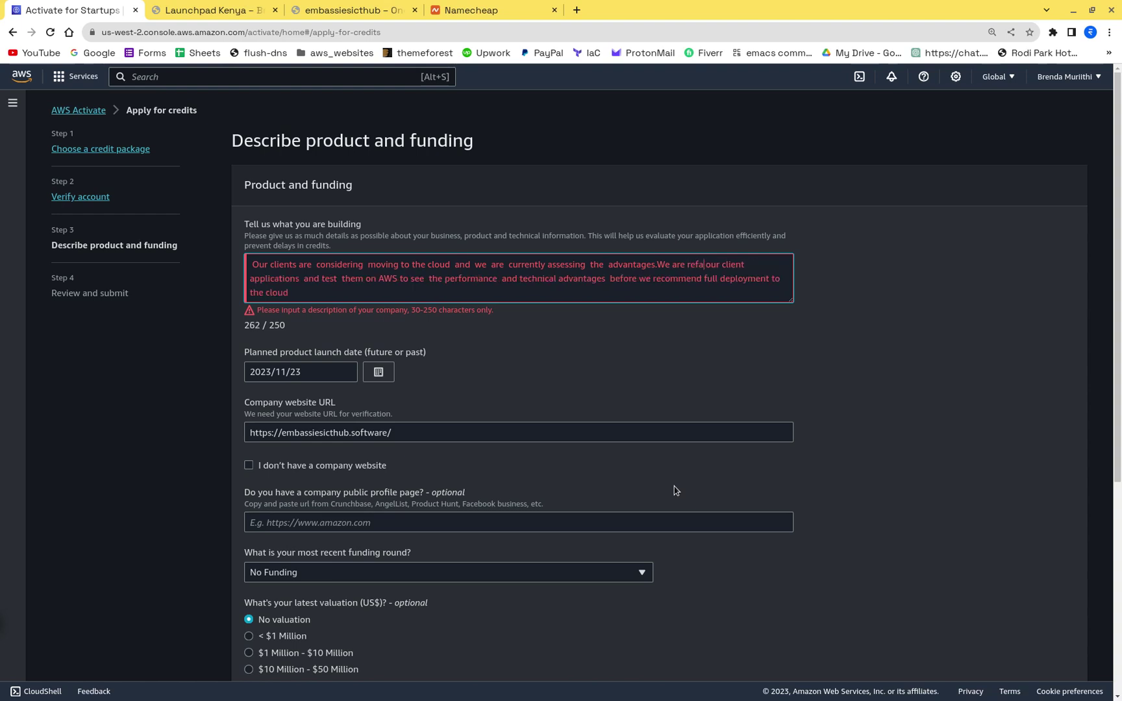
type("ng")
Step: Change 'test' to 'testing' and delete 'the' before 'performance'
left_click(335, 280)
type("ing")
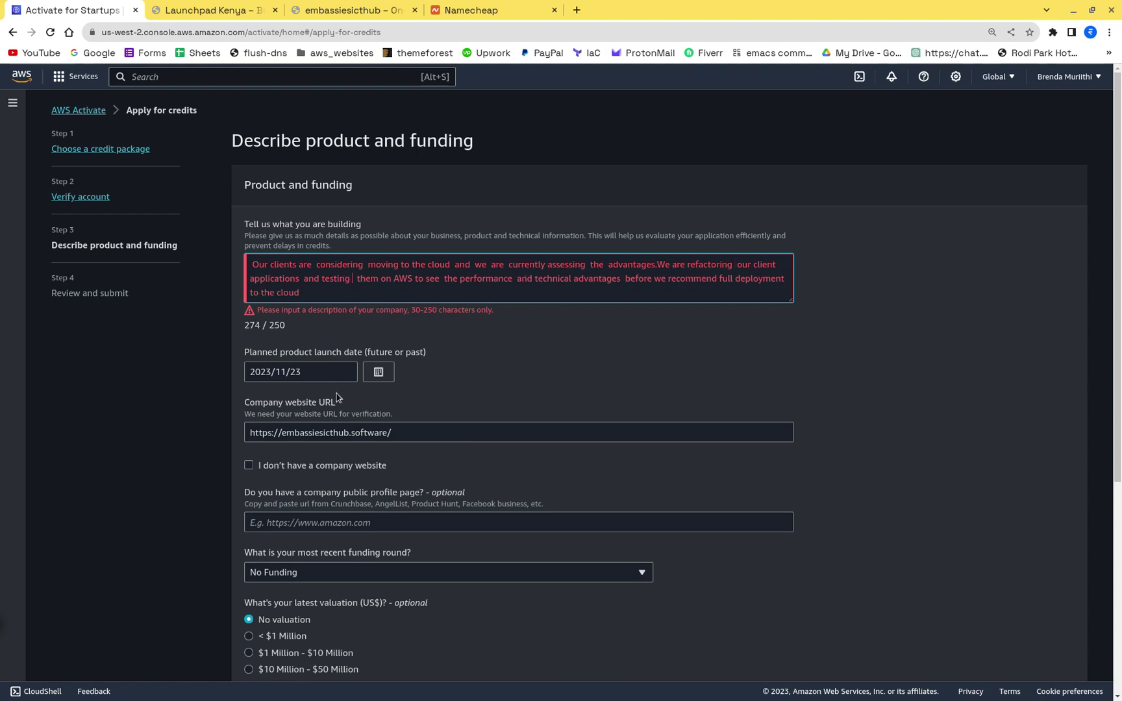
key("Delete")
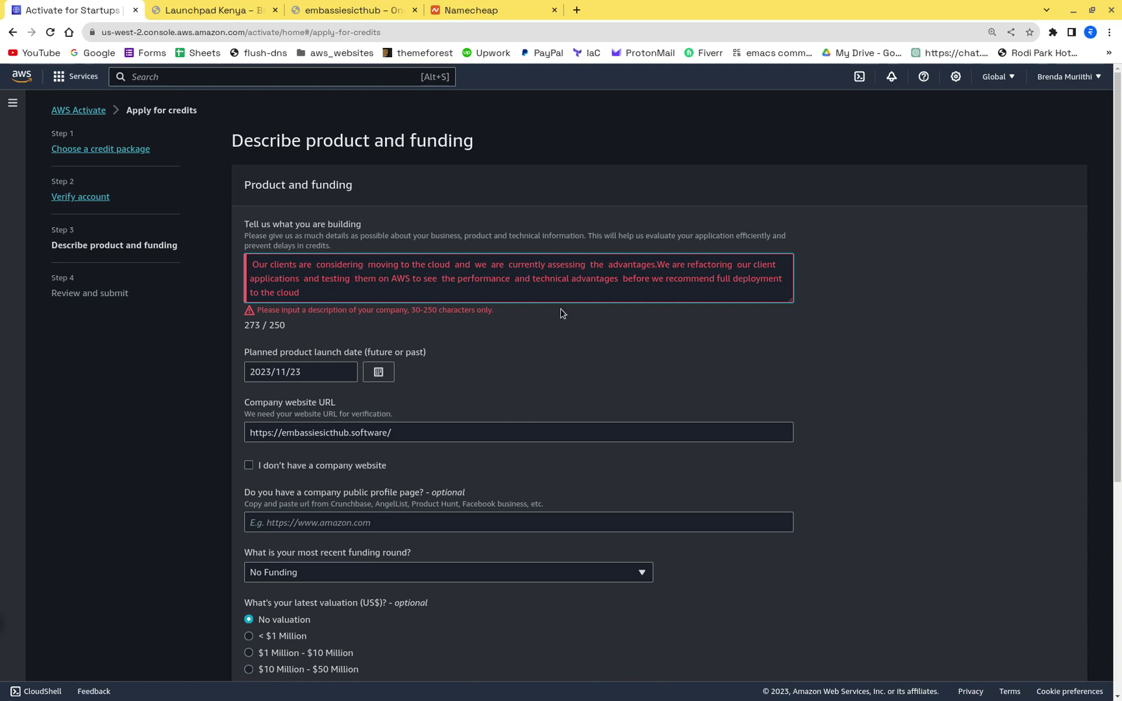
left_click(530, 282)
left_click(453, 280)
key("BackSpace")
key("BackSpace")
key("BackSpace")
key("BackSpace")
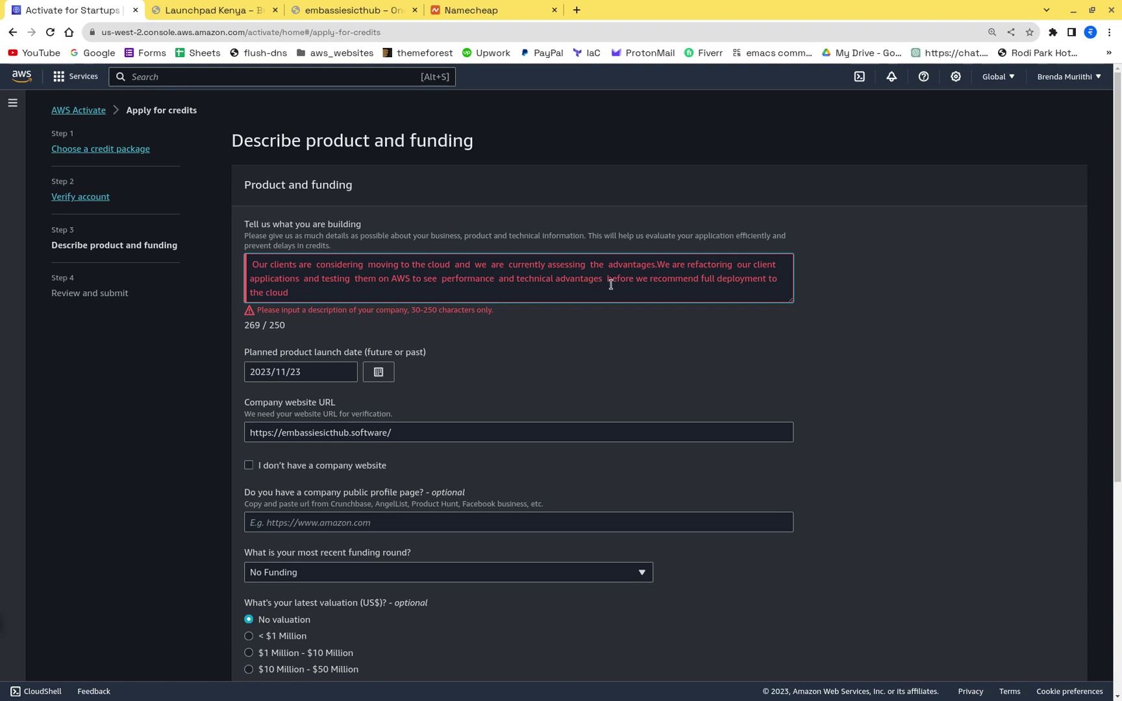
Step: Replace 'advantages' with 'pros' and drop 'to the cloud', leaving exactly 250 characters
key("BackSpace")
key("BackSpace")
key("BackSpace")
key("BackSpace")
key("BackSpace")
key("BackSpace")
key("BackSpace")
key("BackSpace")
key("BackSpace")
key("BackSpace")
key("BackSpace")
key("BackSpace")
type("pros")
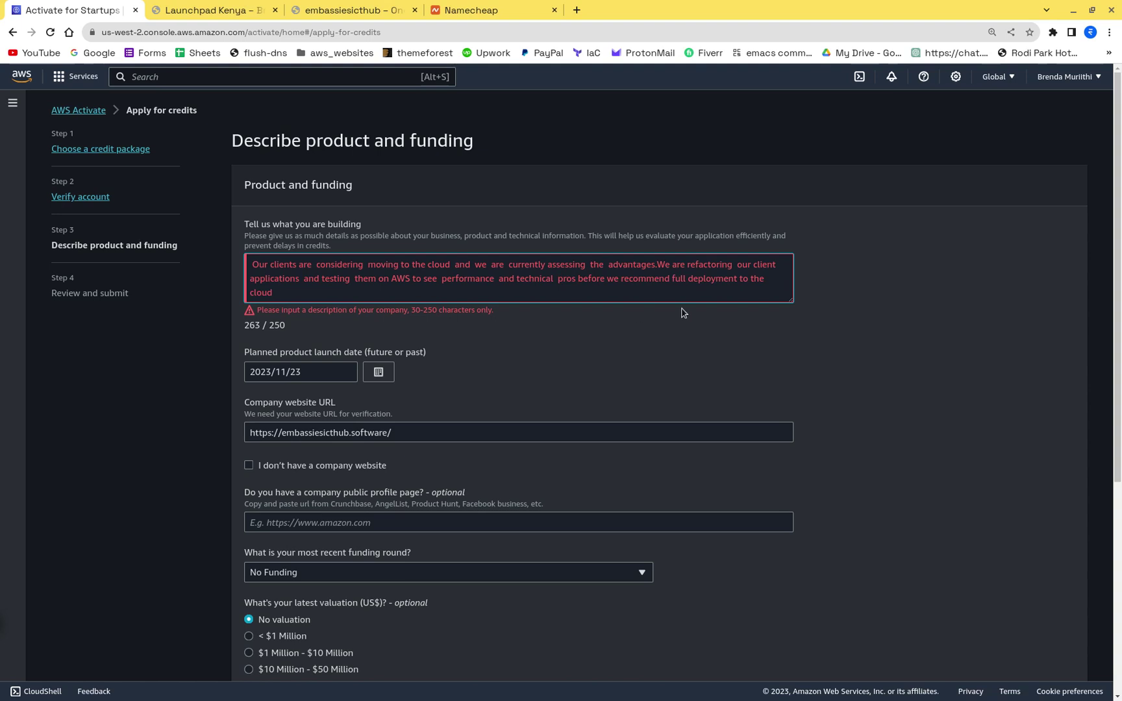
left_click(736, 277)
key("Delete")
key("Delete")
key("Delete")
key("Delete")
key("Delete")
key("Delete")
key("Delete")
key("Delete")
key("Delete")
key("Delete")
key("Delete")
key("Delete")
left_click(899, 367)
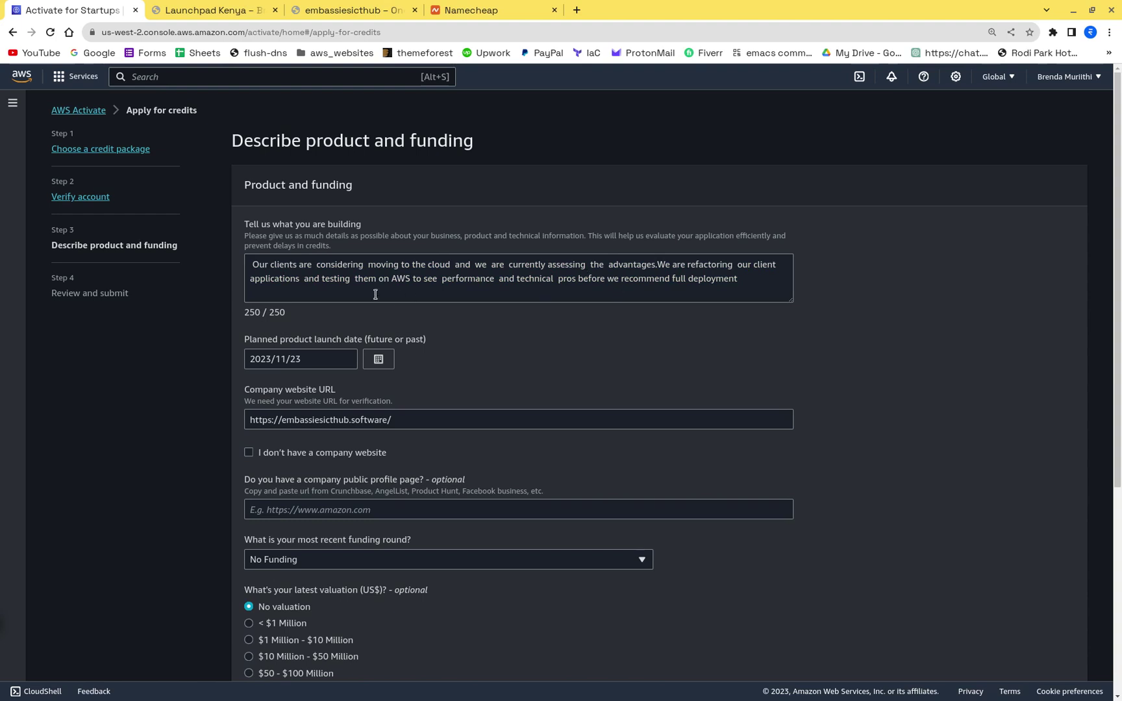
Step: Continue from the completed form to the Review and submit page
scroll(727, 326, "down", 5)
scroll(728, 326, "up", 5)
scroll(726, 344, "down", 5)
scroll(761, 552, "up", 4)
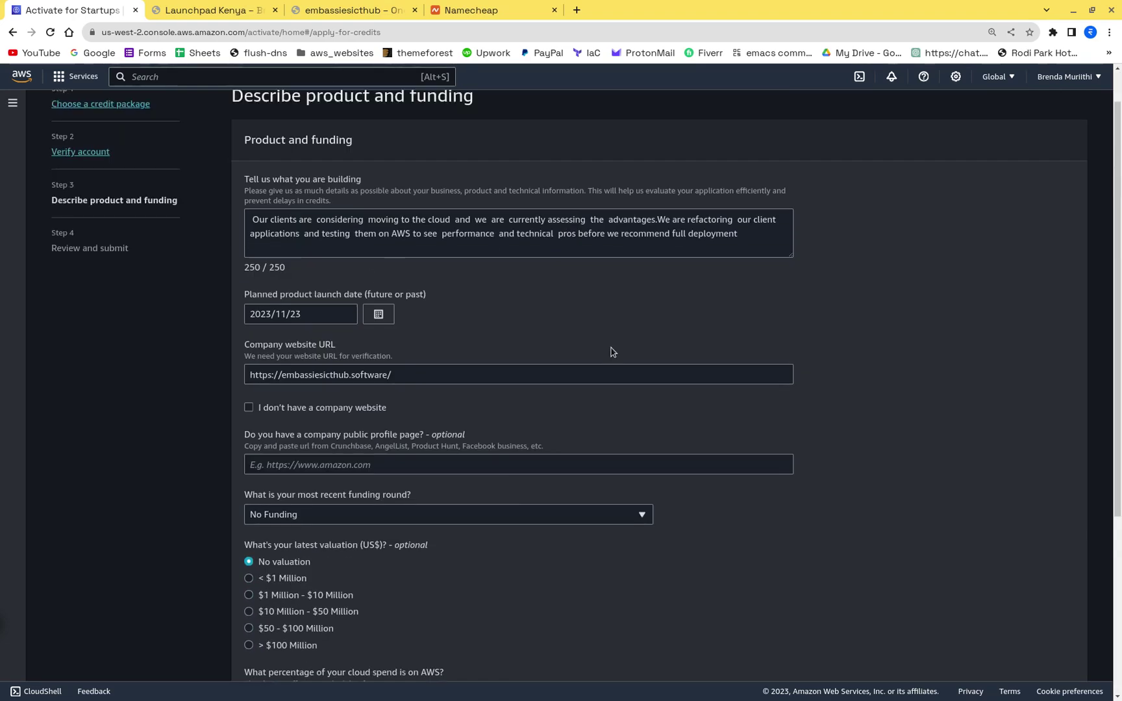
scroll(610, 351, "down", 4)
scroll(466, 341, "up", 5)
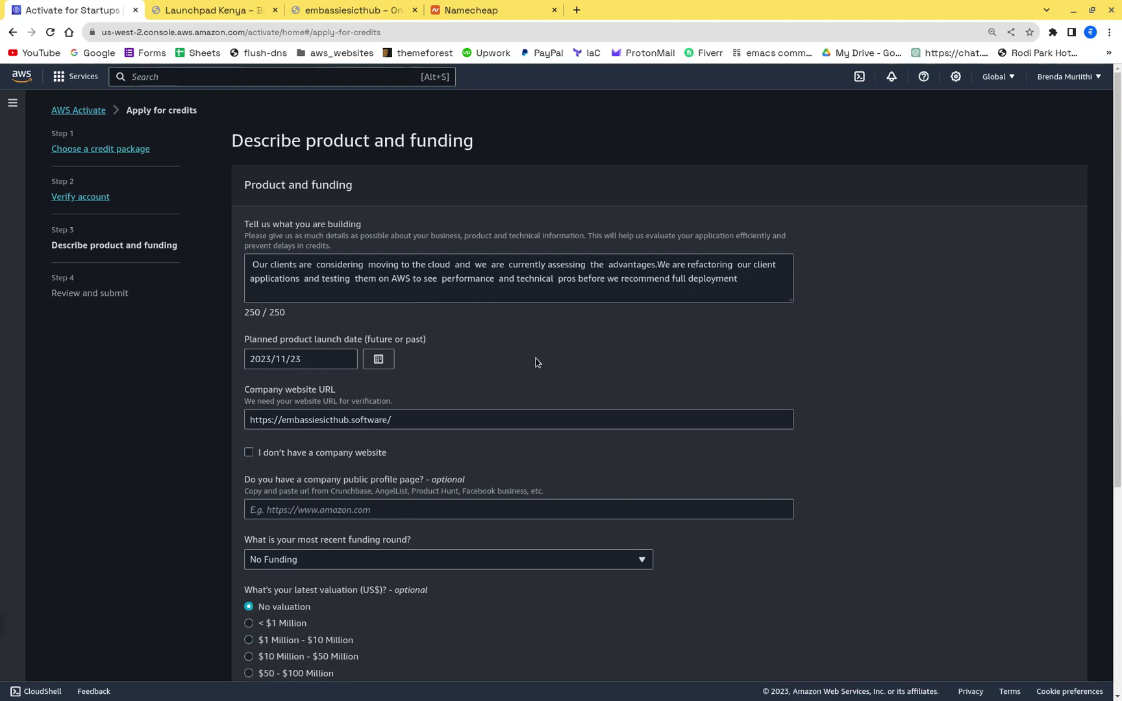
scroll(535, 363, "down", 5)
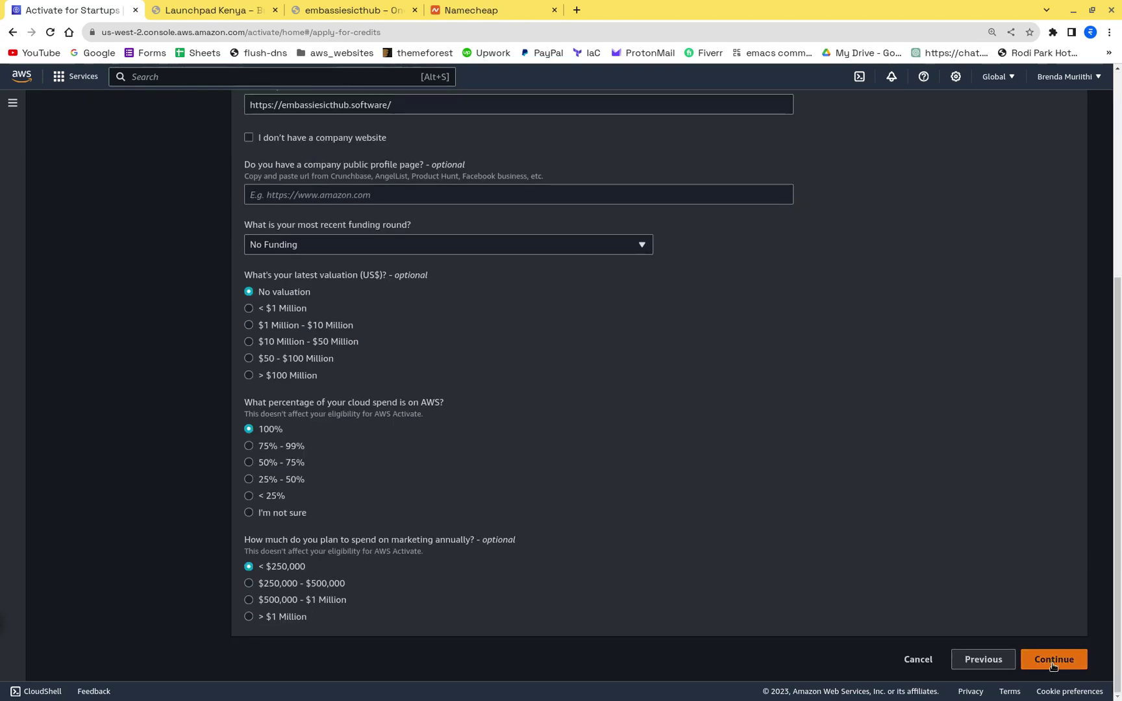
left_click(1054, 659)
Step: Submit the credits application and dismiss the blue success banner
scroll(579, 353, "down", 3)
left_click(1005, 657)
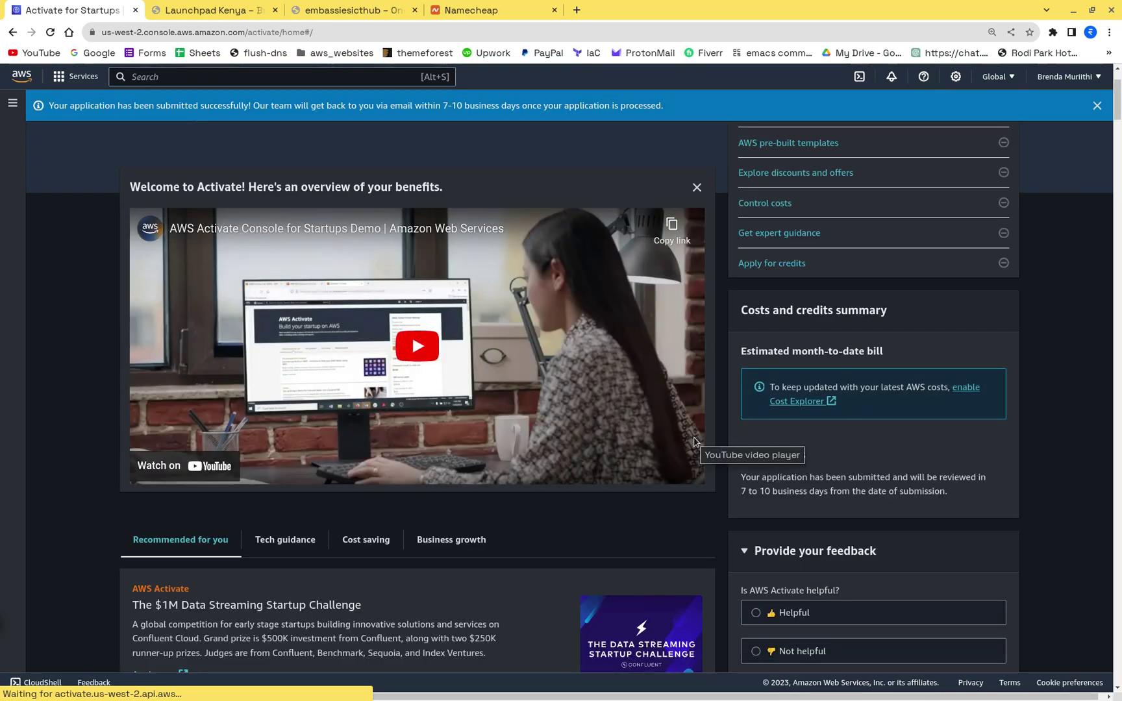
left_click(1097, 106)
scroll(658, 238, "up", 2)
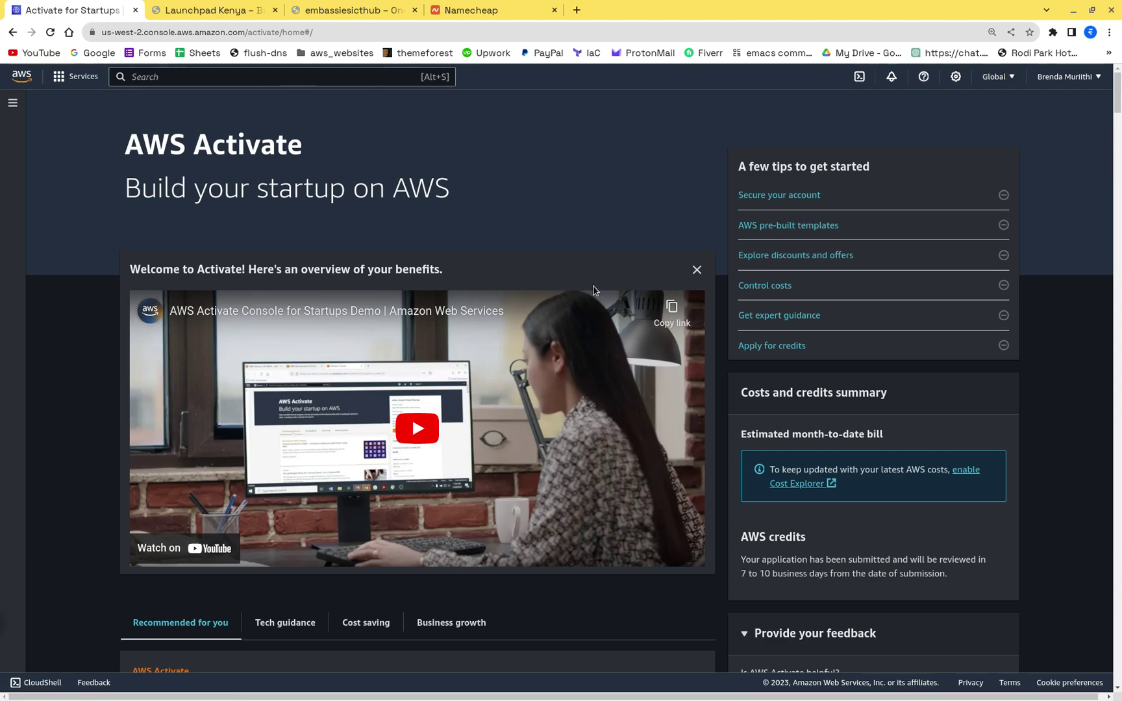
scroll(594, 290, "down", 6)
scroll(593, 290, "up", 6)
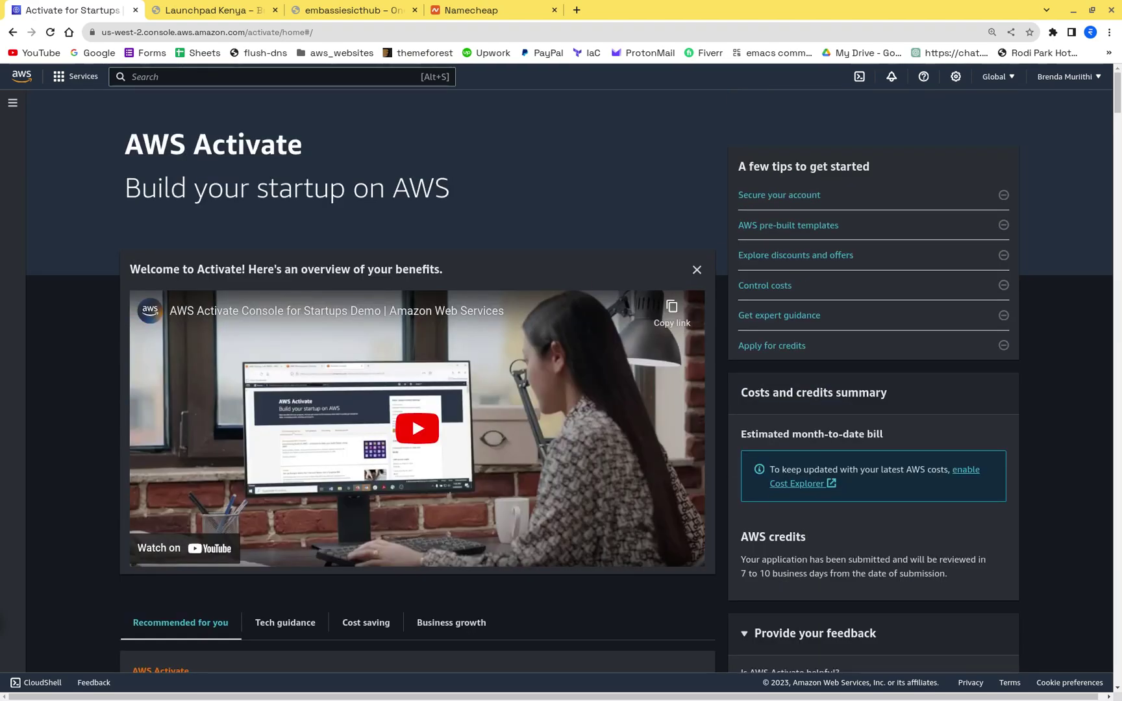